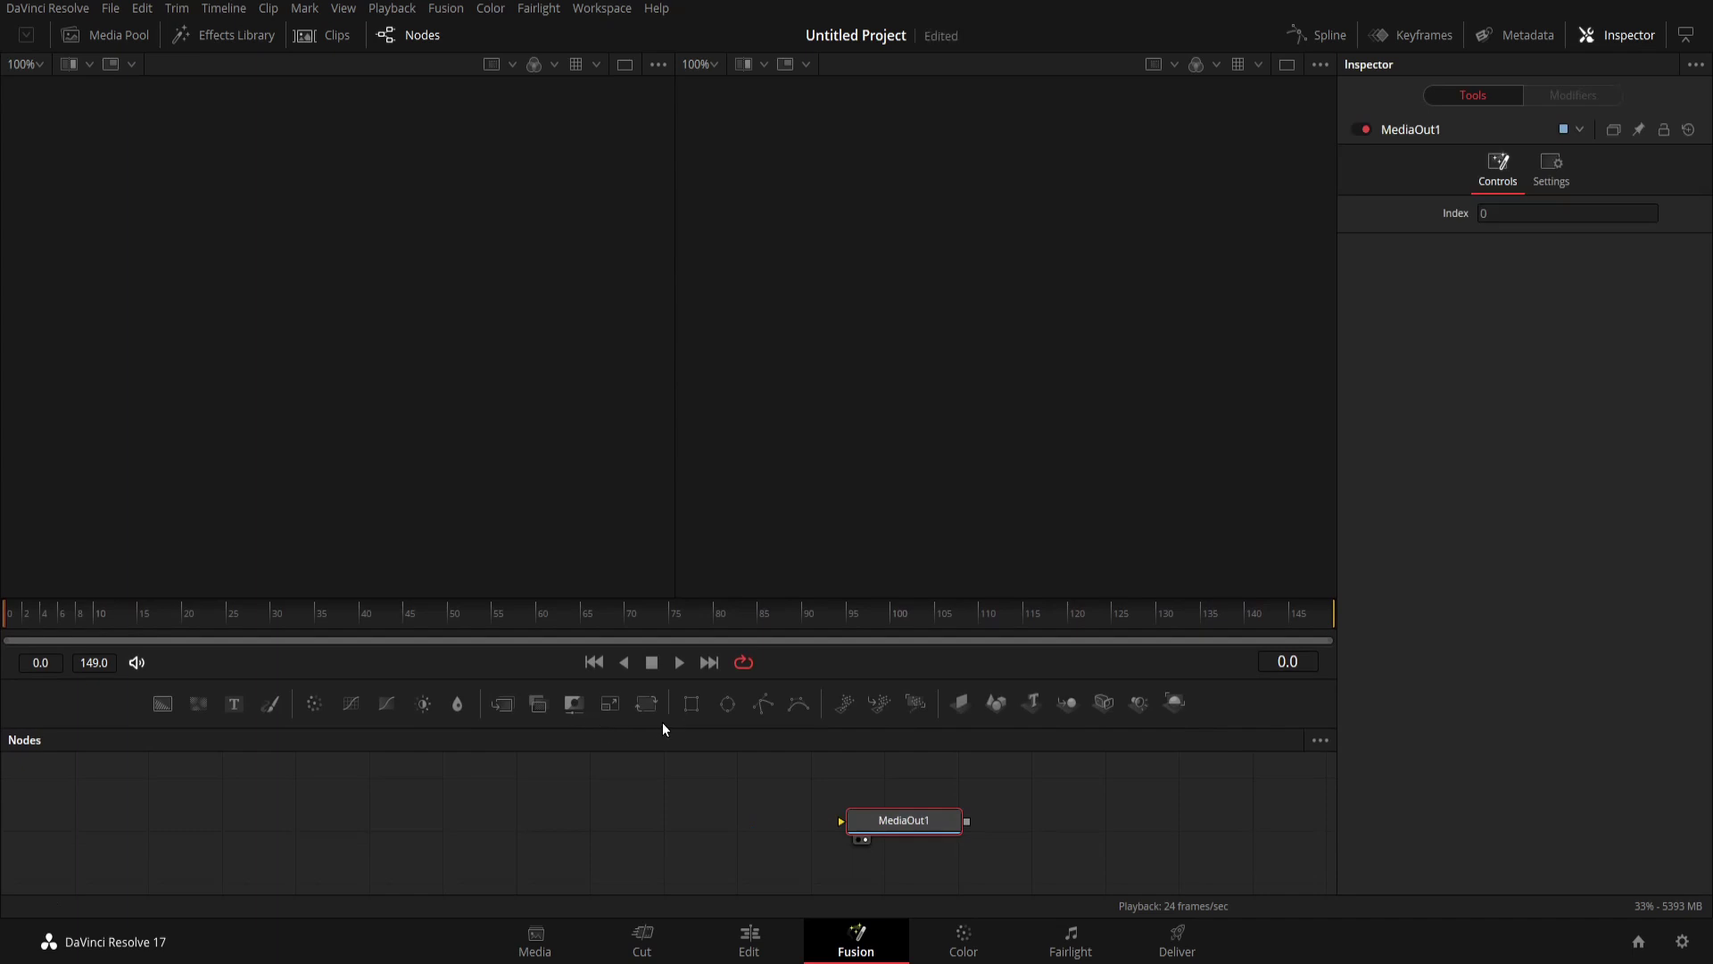
# Step: Add Rectangle and Background nodes, connect the rectangle as the background's mask, and feed the background into MediaOut1
pyautogui.moveTo(692, 703); pyautogui.dragTo(898, 824)
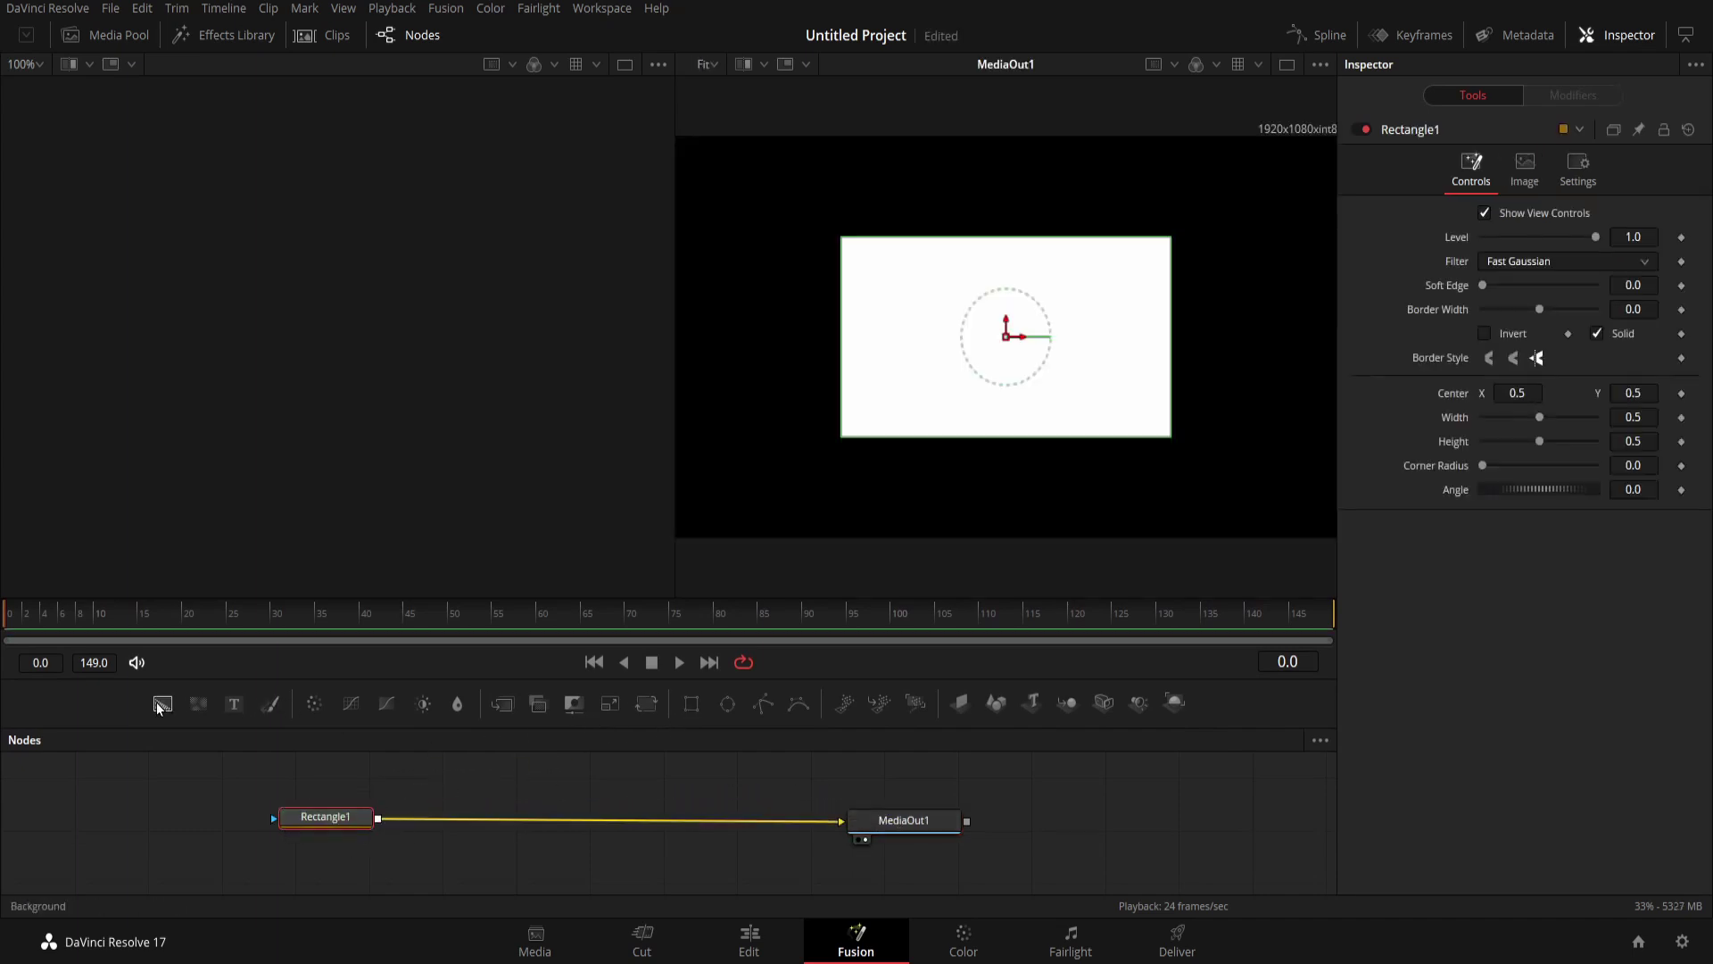
pyautogui.moveTo(157, 701); pyautogui.dragTo(490, 816)
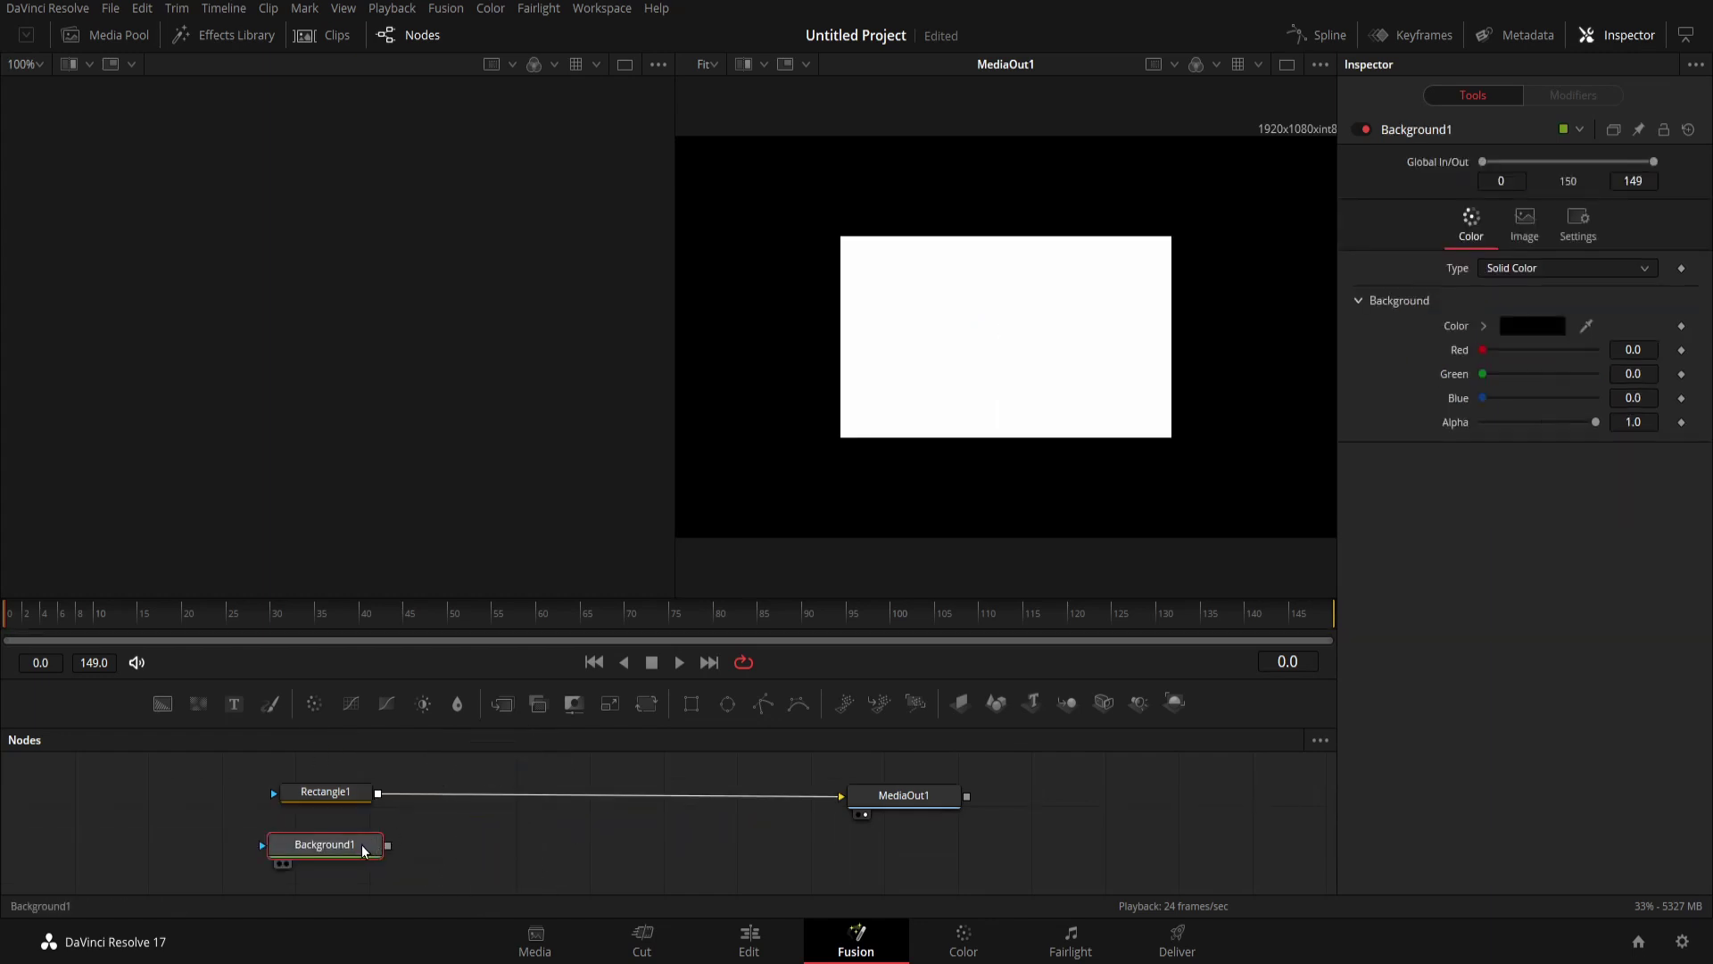
pyautogui.moveTo(363, 847); pyautogui.dragTo(613, 795)
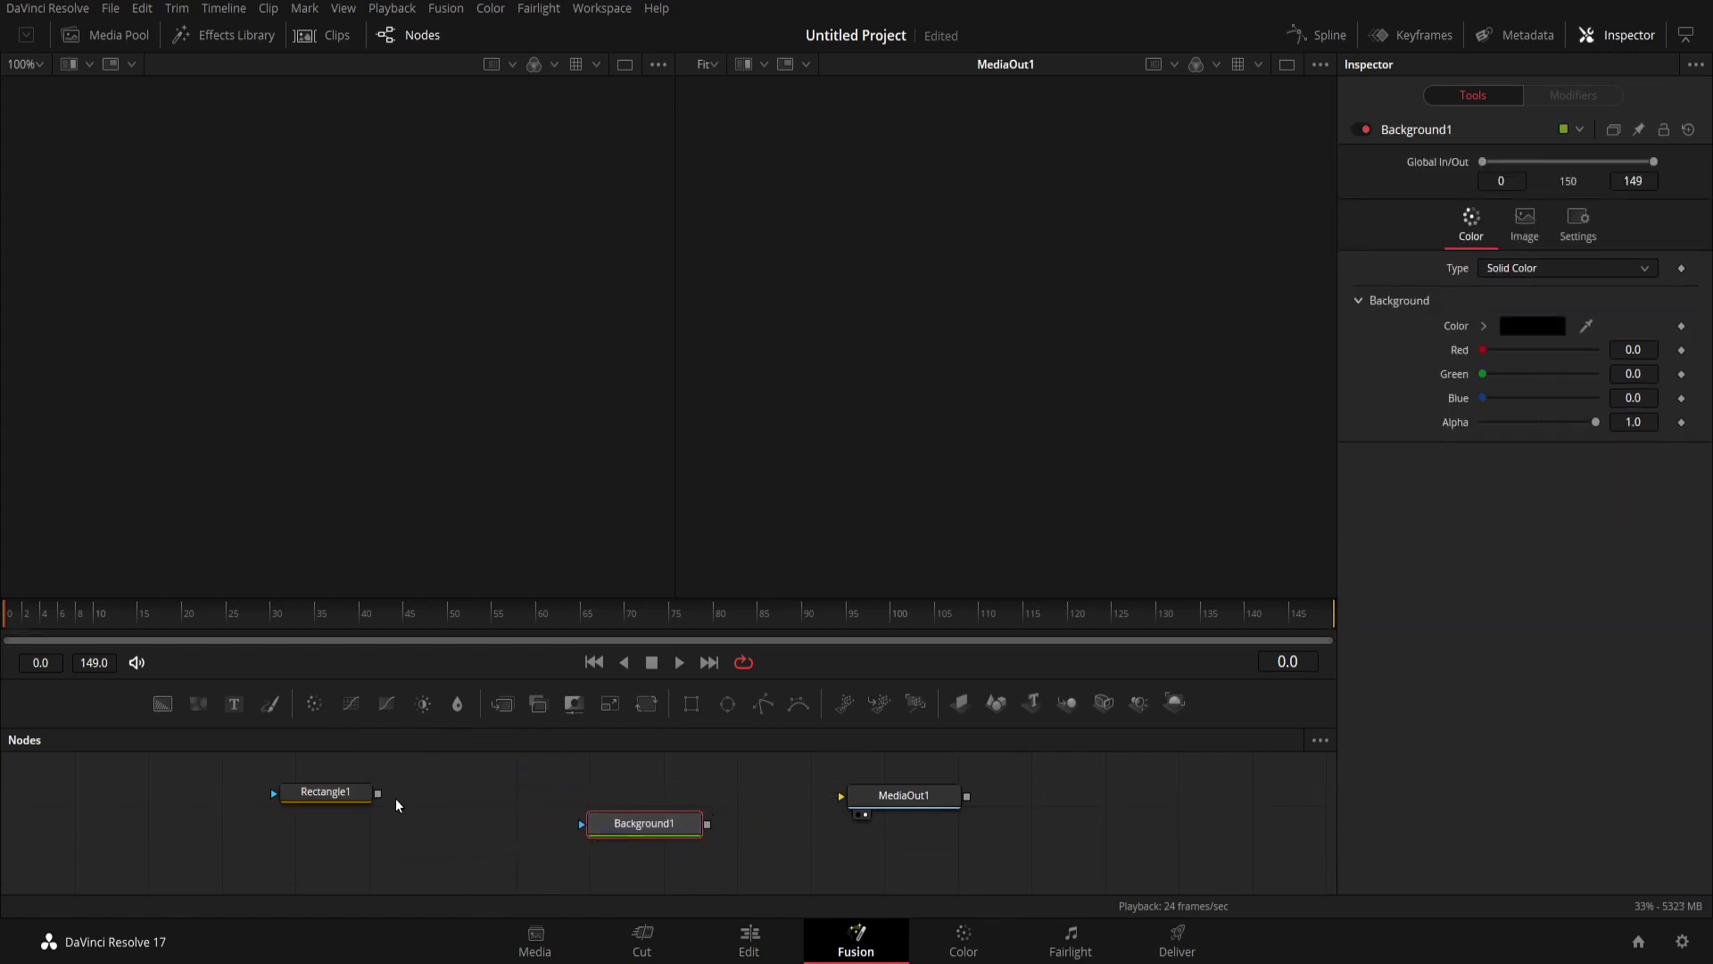
pyautogui.moveTo(379, 798); pyautogui.dragTo(984, 837)
pyautogui.moveTo(344, 792); pyautogui.dragTo(198, 838)
pyautogui.moveTo(603, 834); pyautogui.dragTo(340, 840)
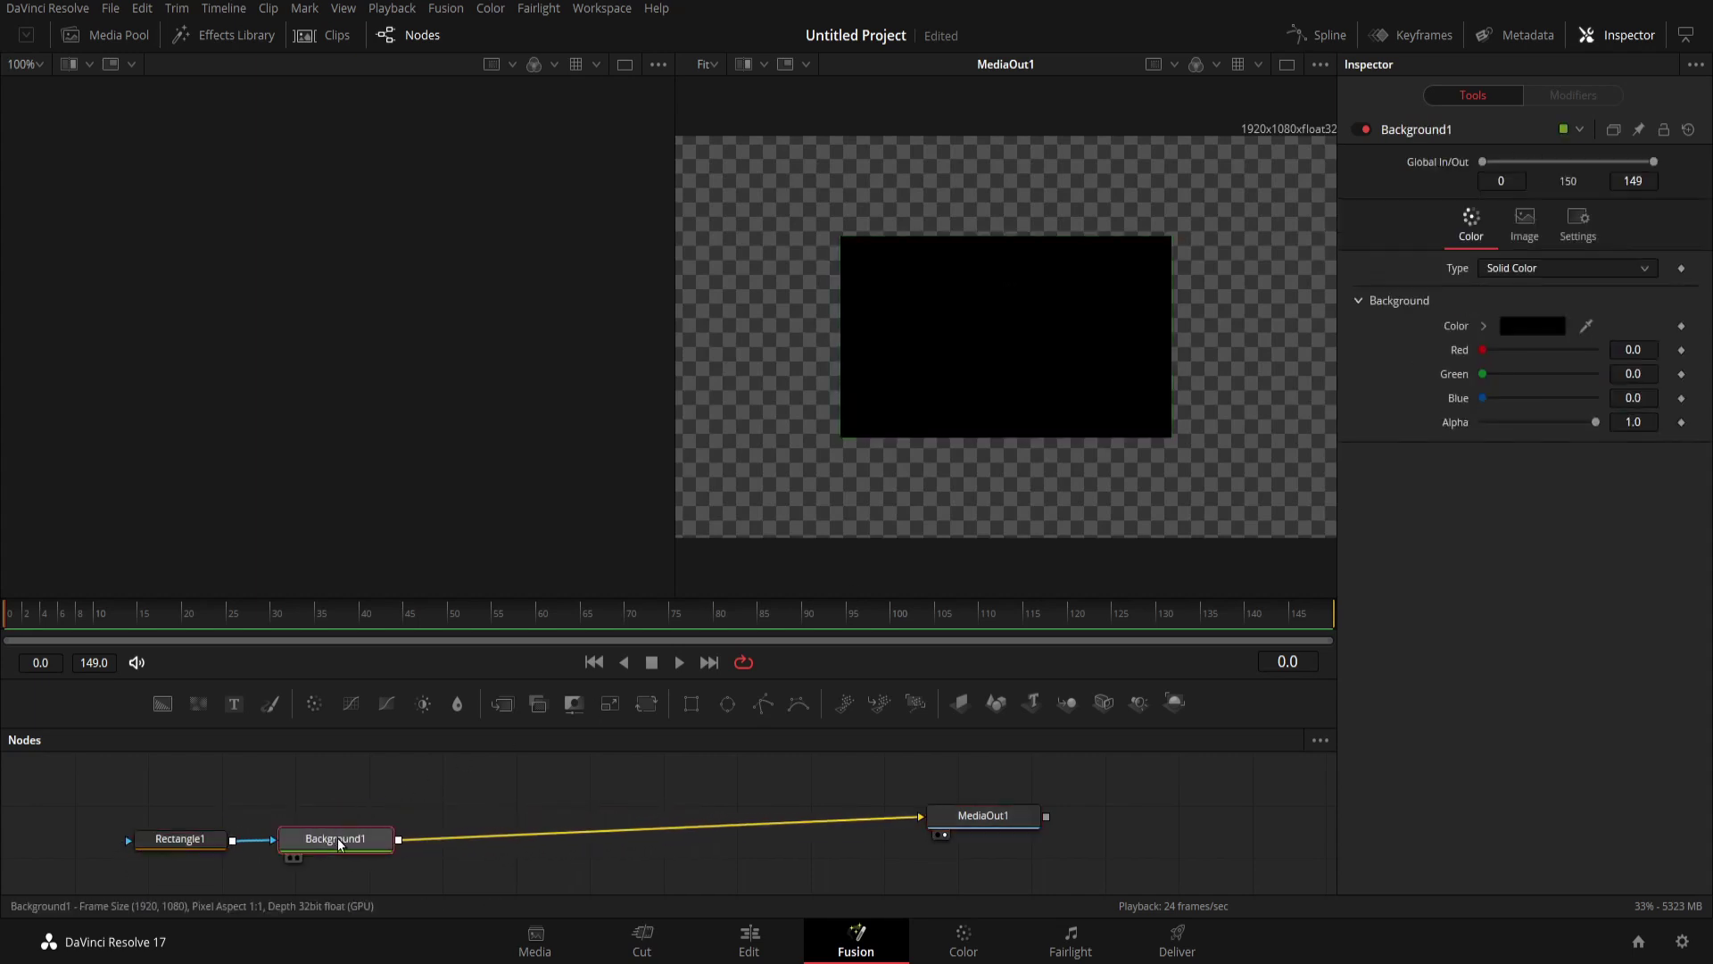
# Step: Set the Background1 colour to pure green (#00ff00)
pyautogui.click(1517, 327)
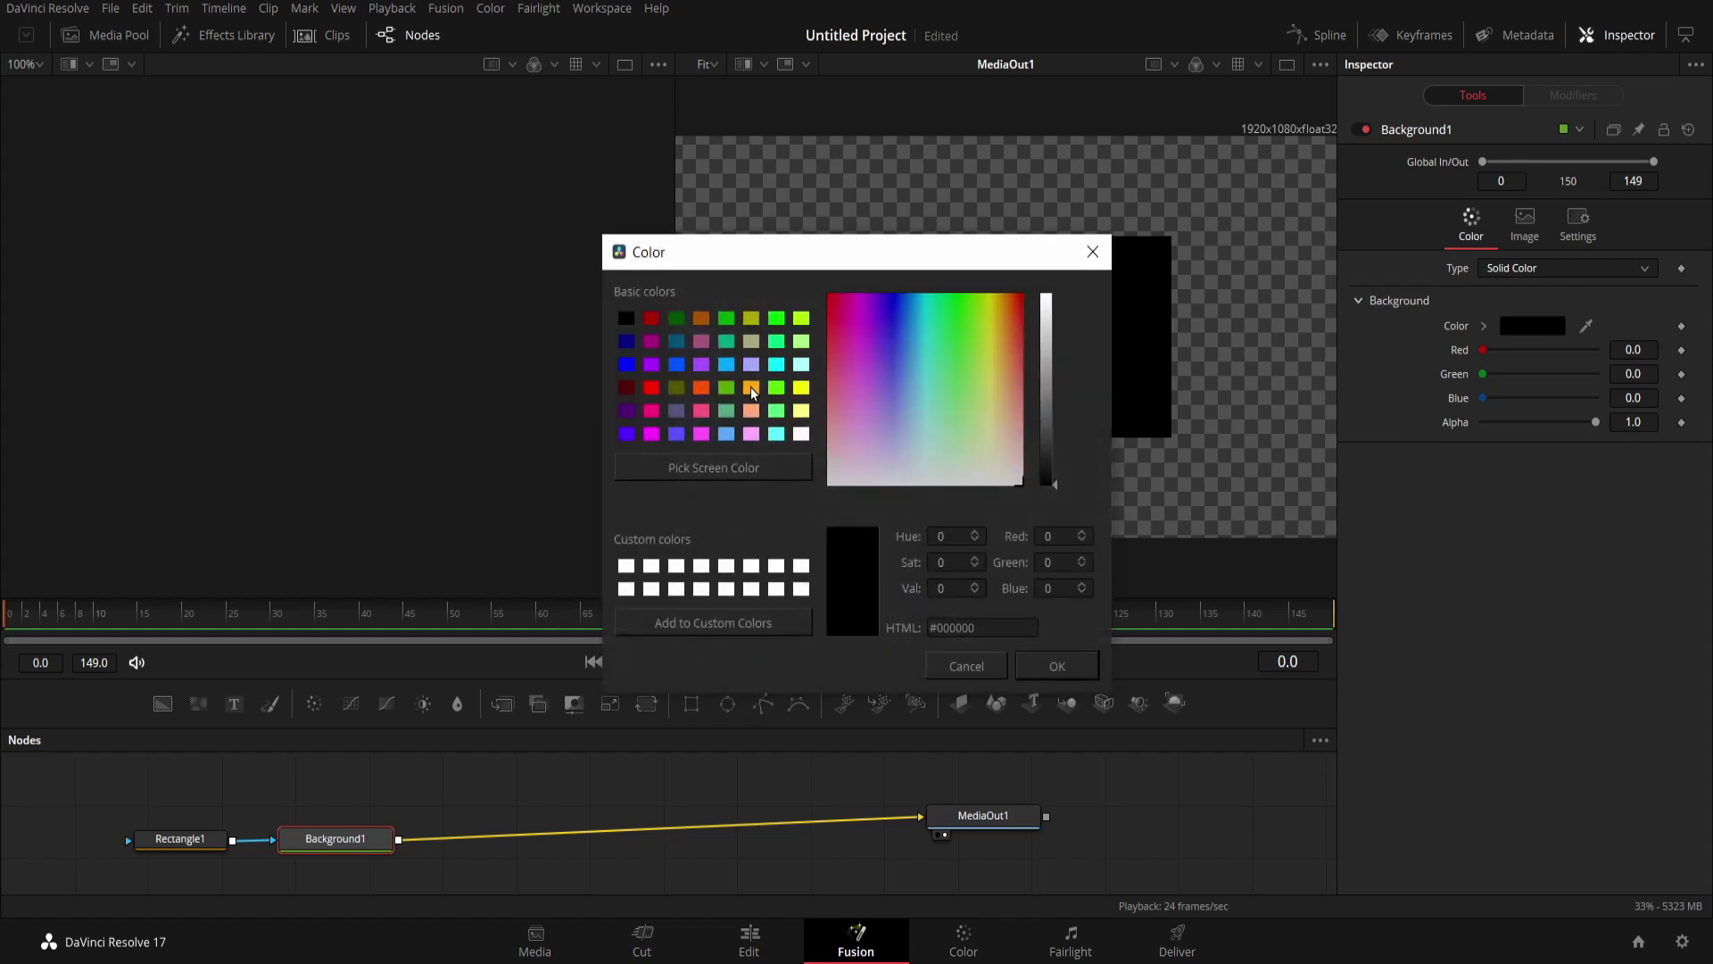
pyautogui.click(778, 345)
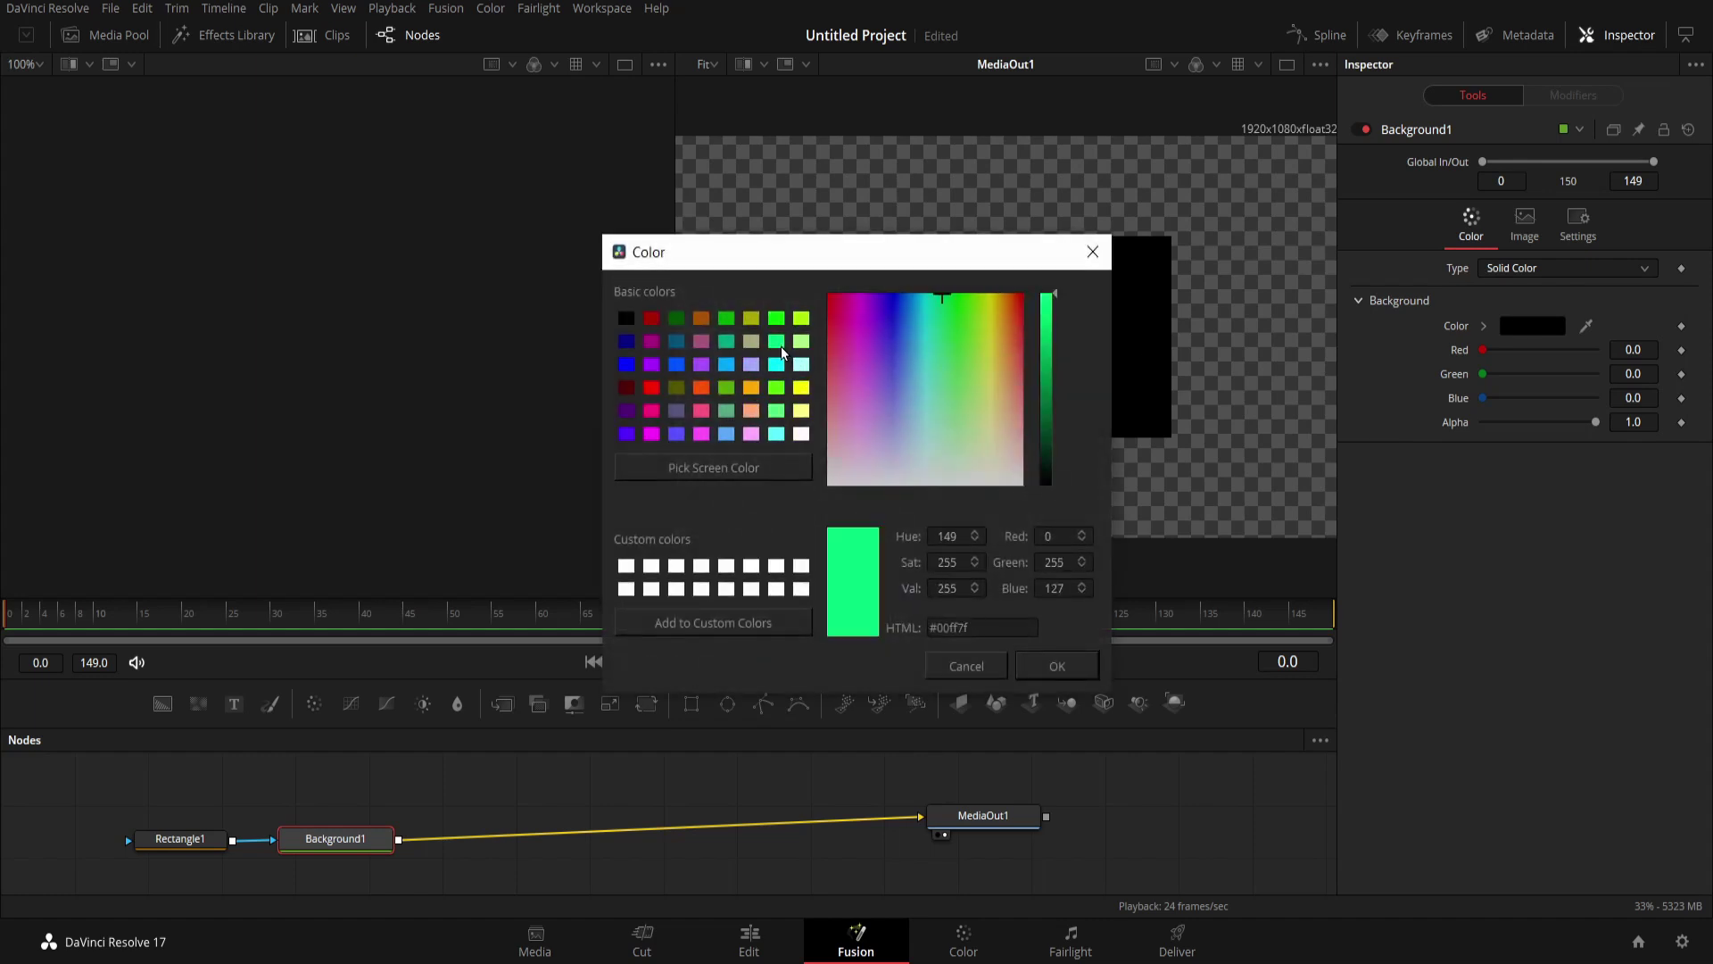
pyautogui.click(774, 320)
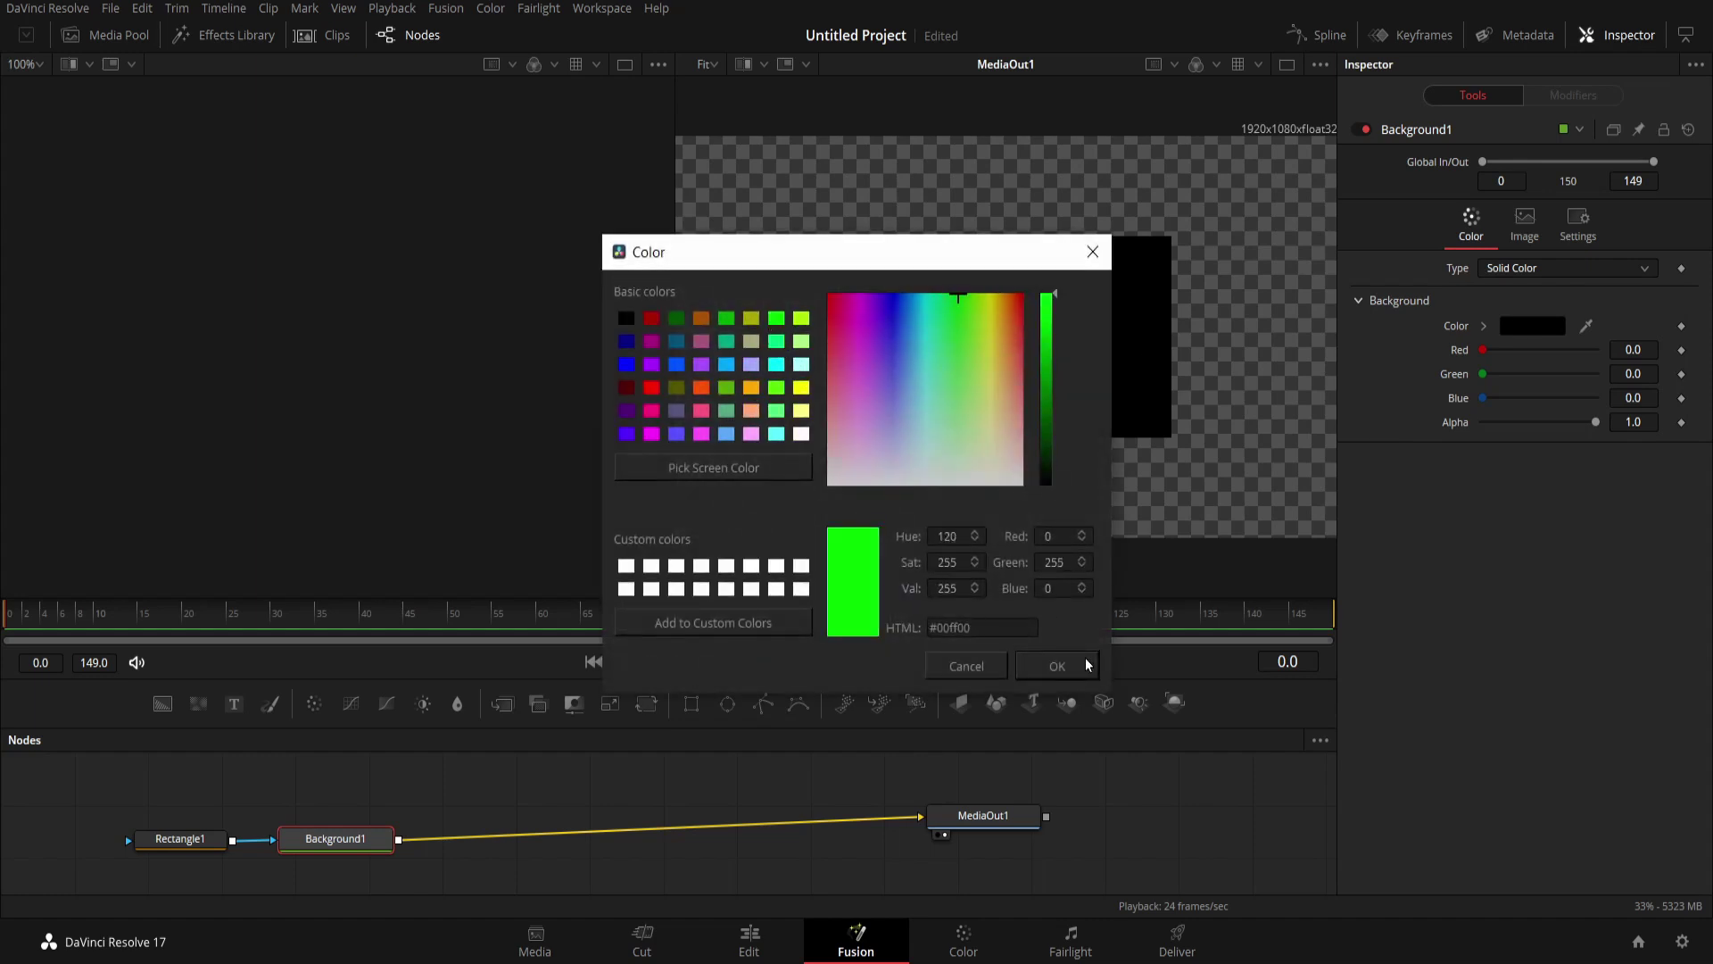
pyautogui.click(1080, 671)
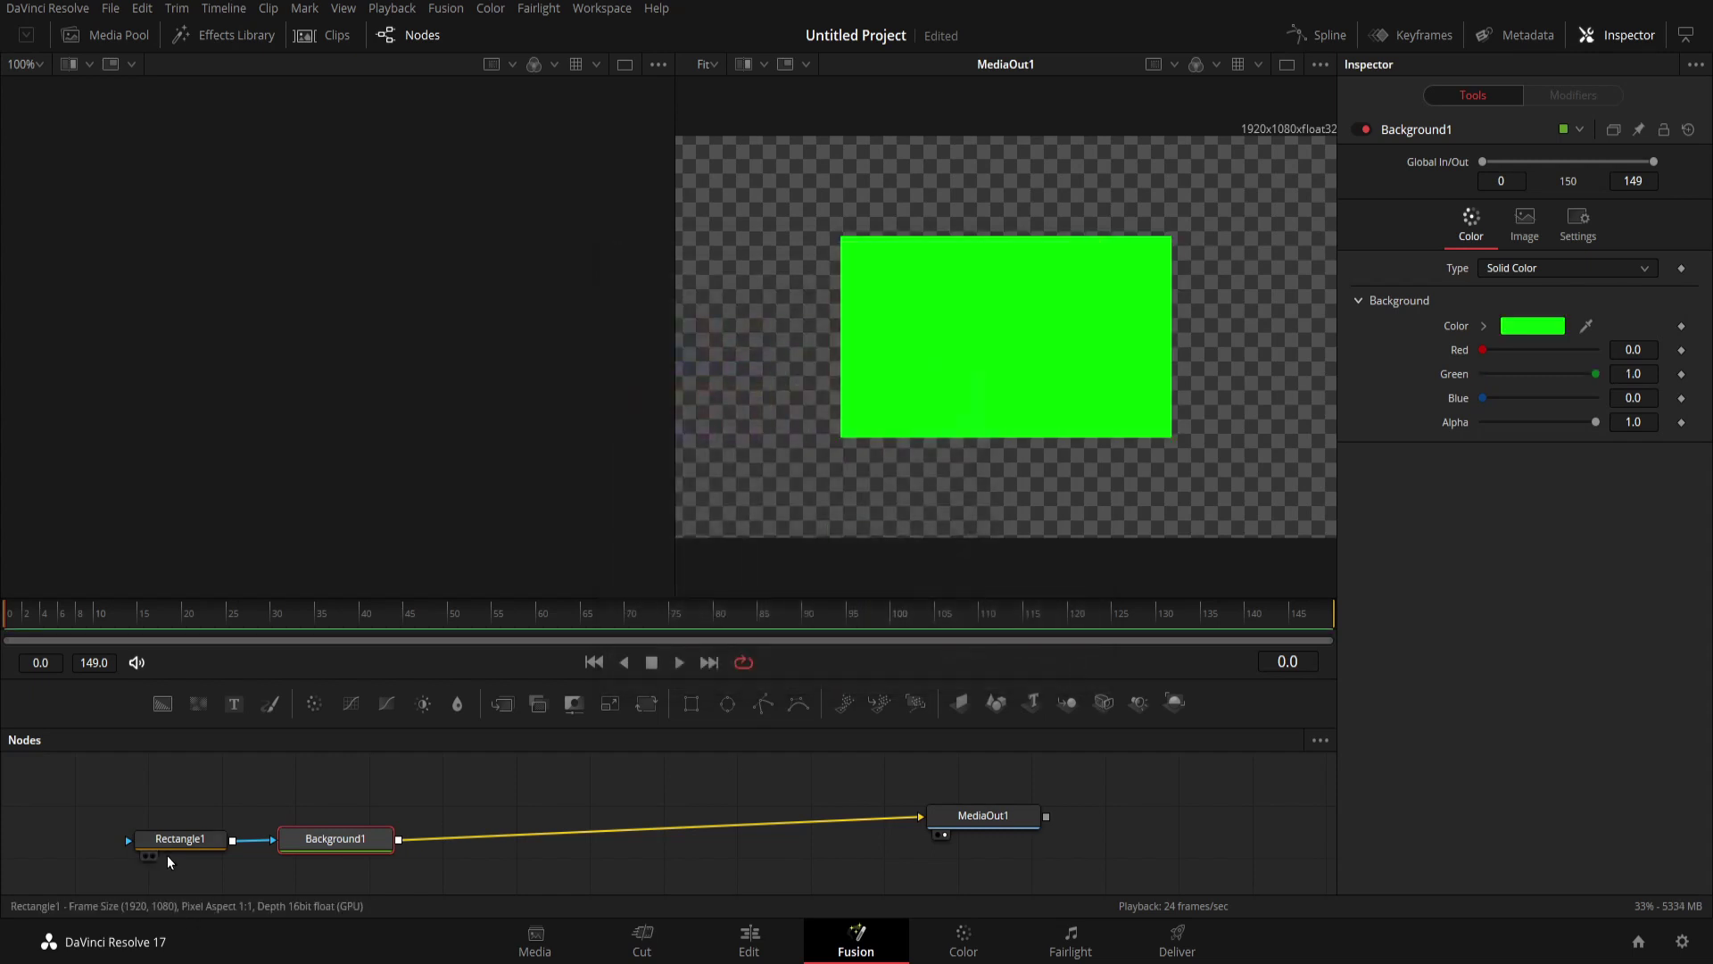
# Step: Give Rectangle1 a width of 0 and a centre X of 1.0, and keyframe the width at frame 0
pyautogui.click(163, 841)
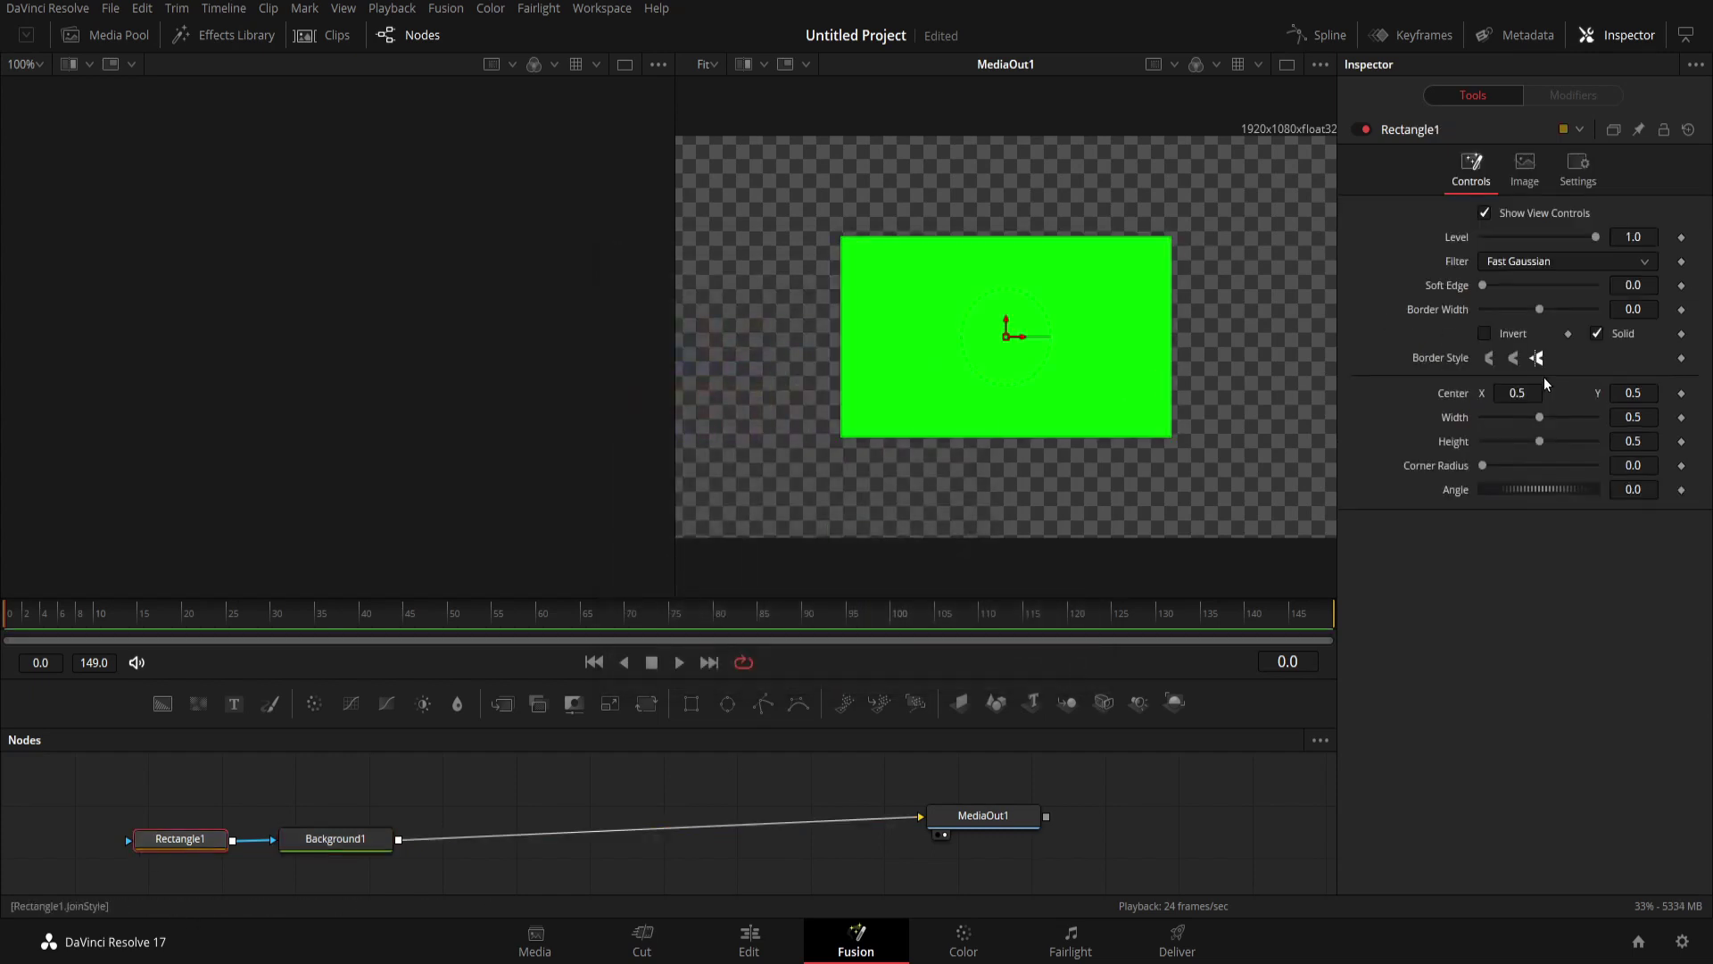
pyautogui.click(1633, 416)
pyautogui.write('0')
pyautogui.press('Tab')
pyautogui.click(1514, 392)
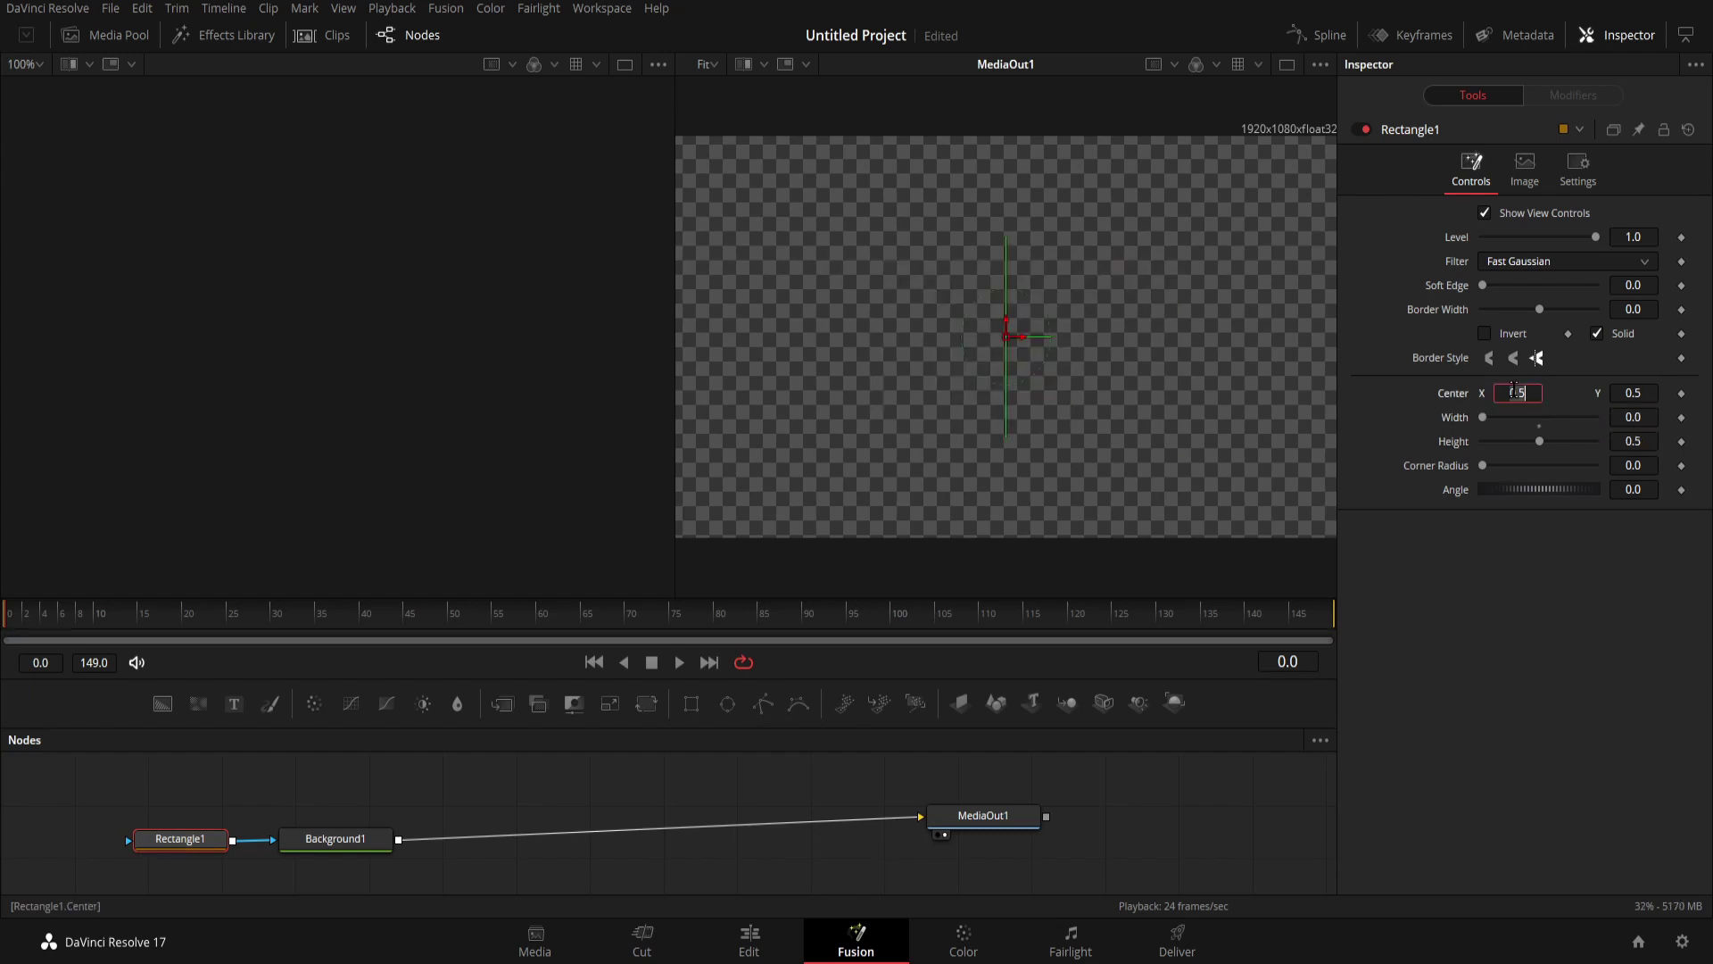
pyautogui.write('1')
pyautogui.press('Tab')
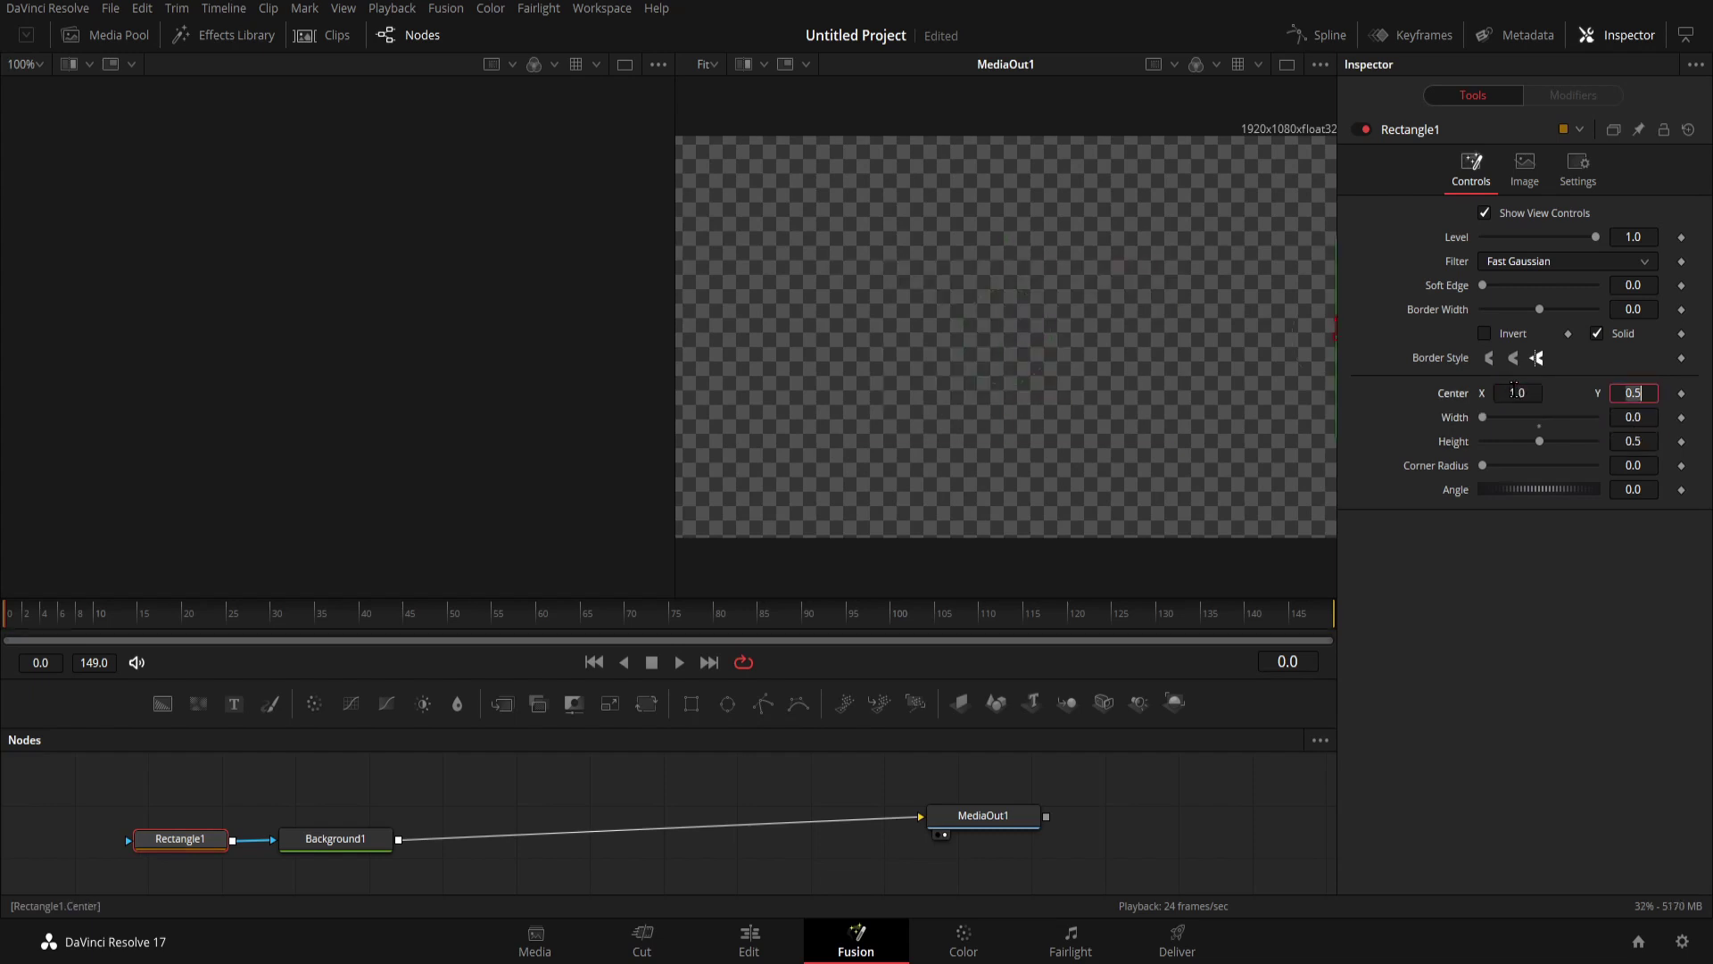
pyautogui.click(1681, 418)
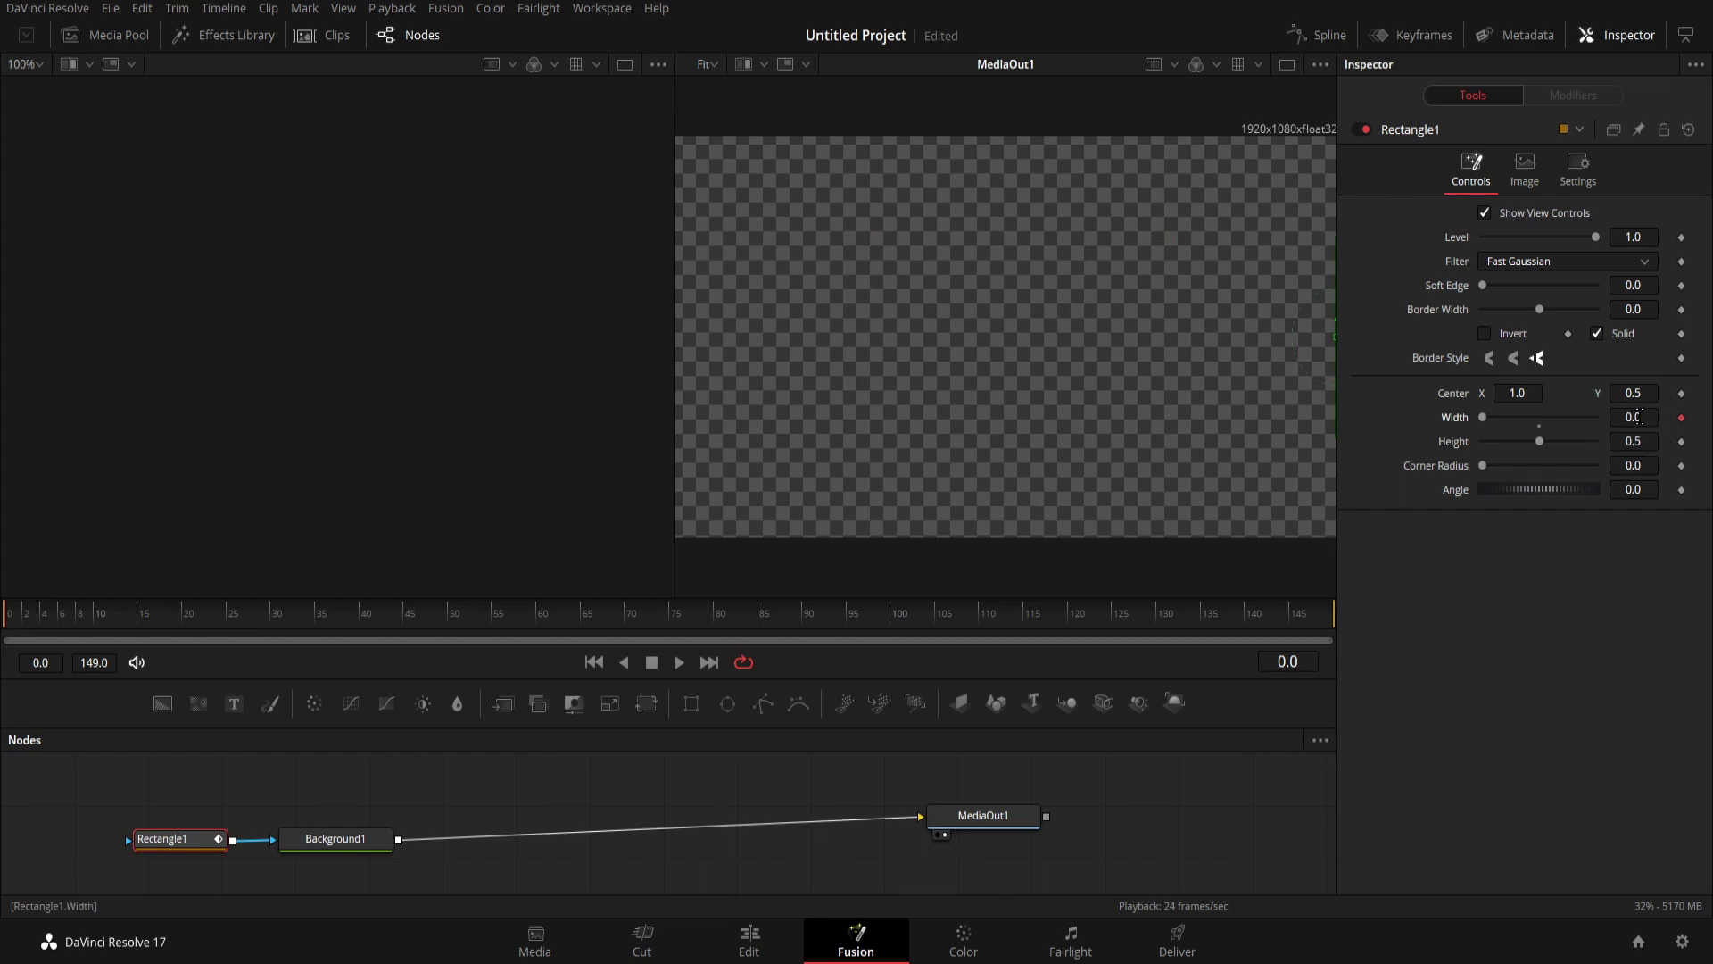
# Step: Widen the rectangle to about 1.72 and reduce its height to about 0.19
pyautogui.doubleClick(1640, 417)
pyautogui.write('1')
pyautogui.press('Tab')
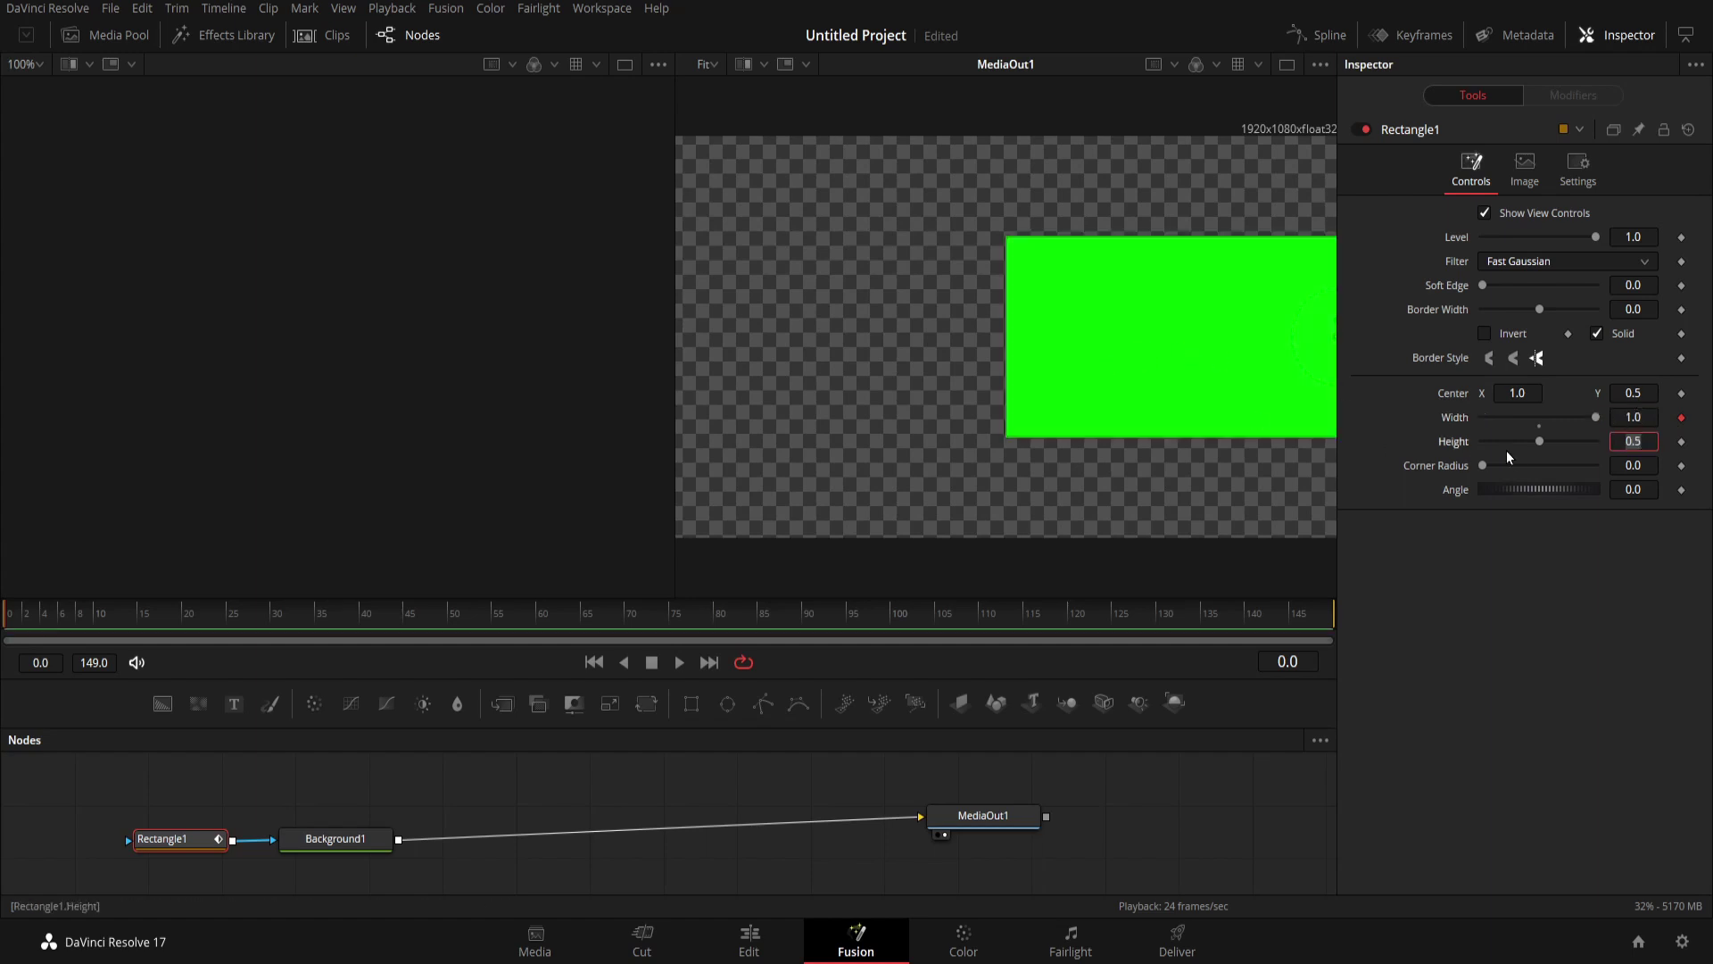
pyautogui.moveTo(1005, 360); pyautogui.dragTo(768, 356)
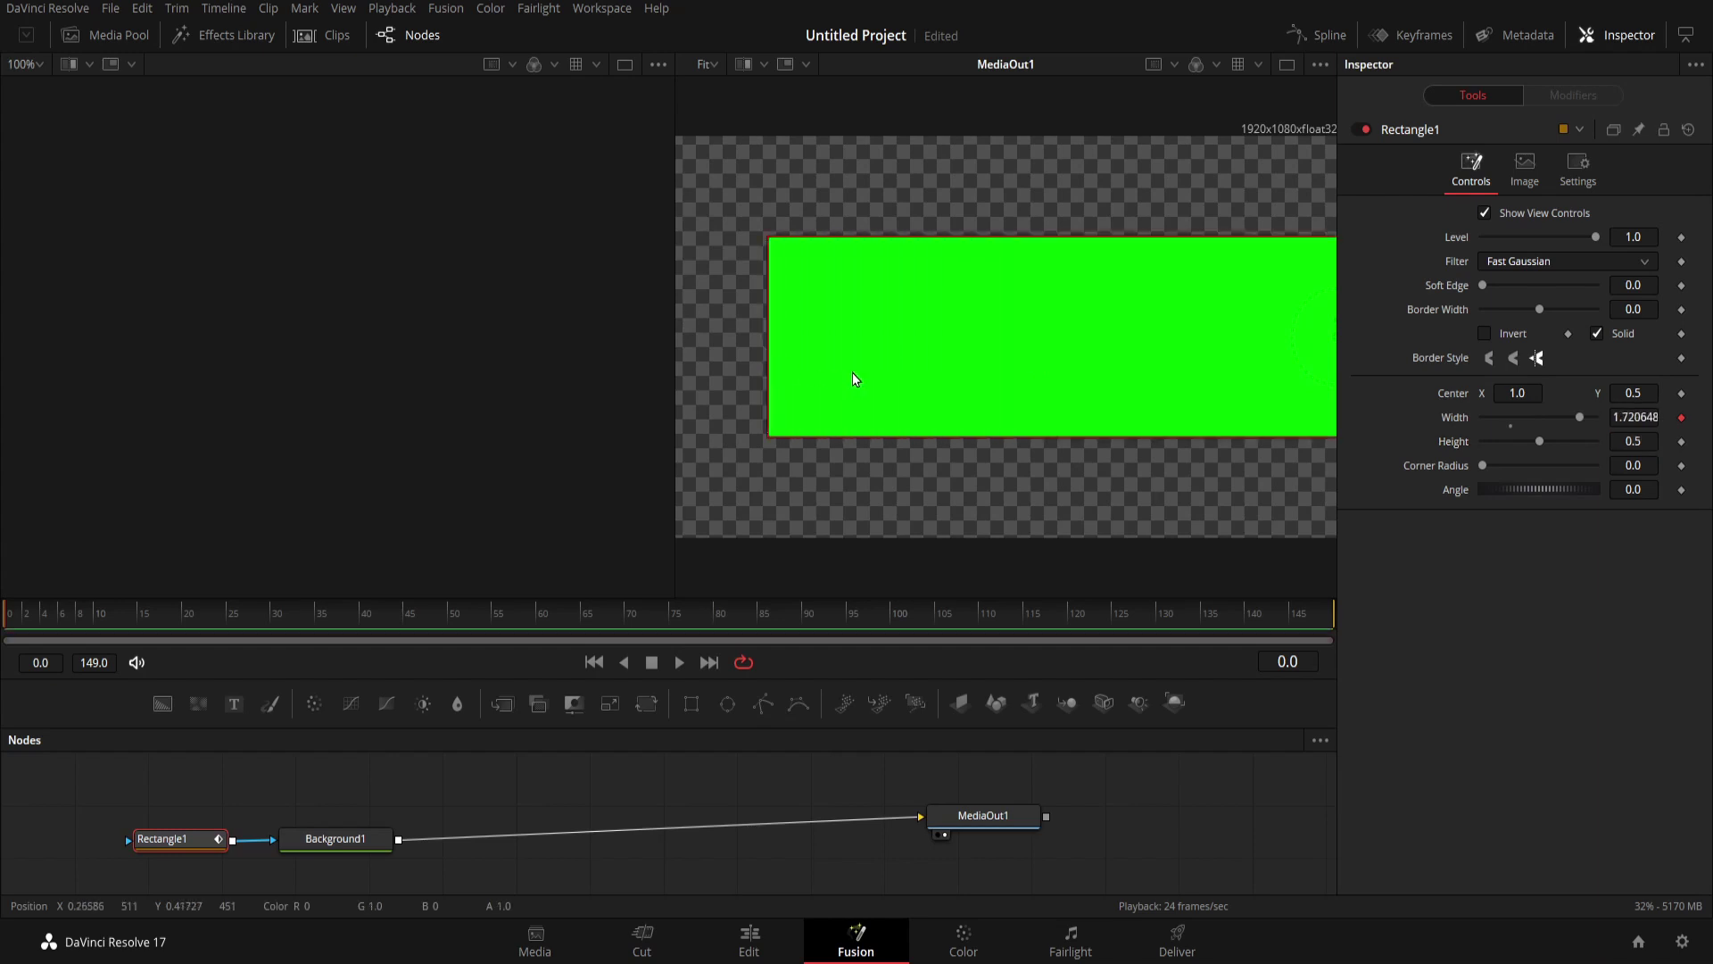
pyautogui.moveTo(1042, 239); pyautogui.dragTo(1038, 275)
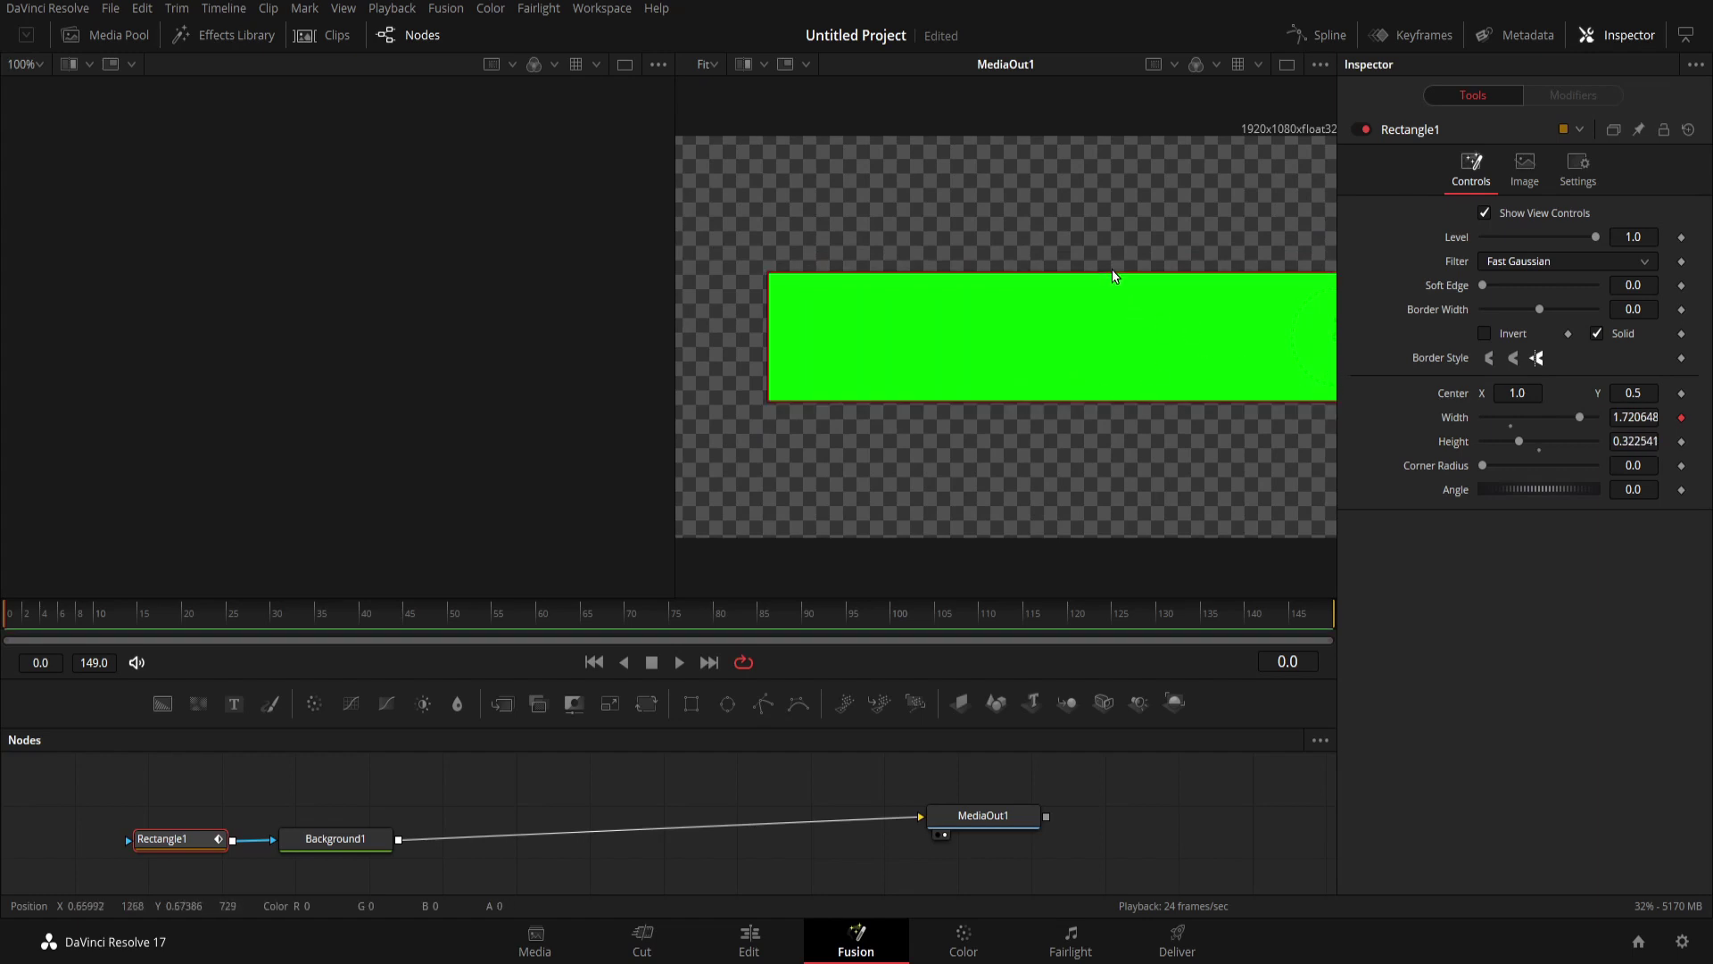
pyautogui.moveTo(1112, 269); pyautogui.dragTo(1110, 299)
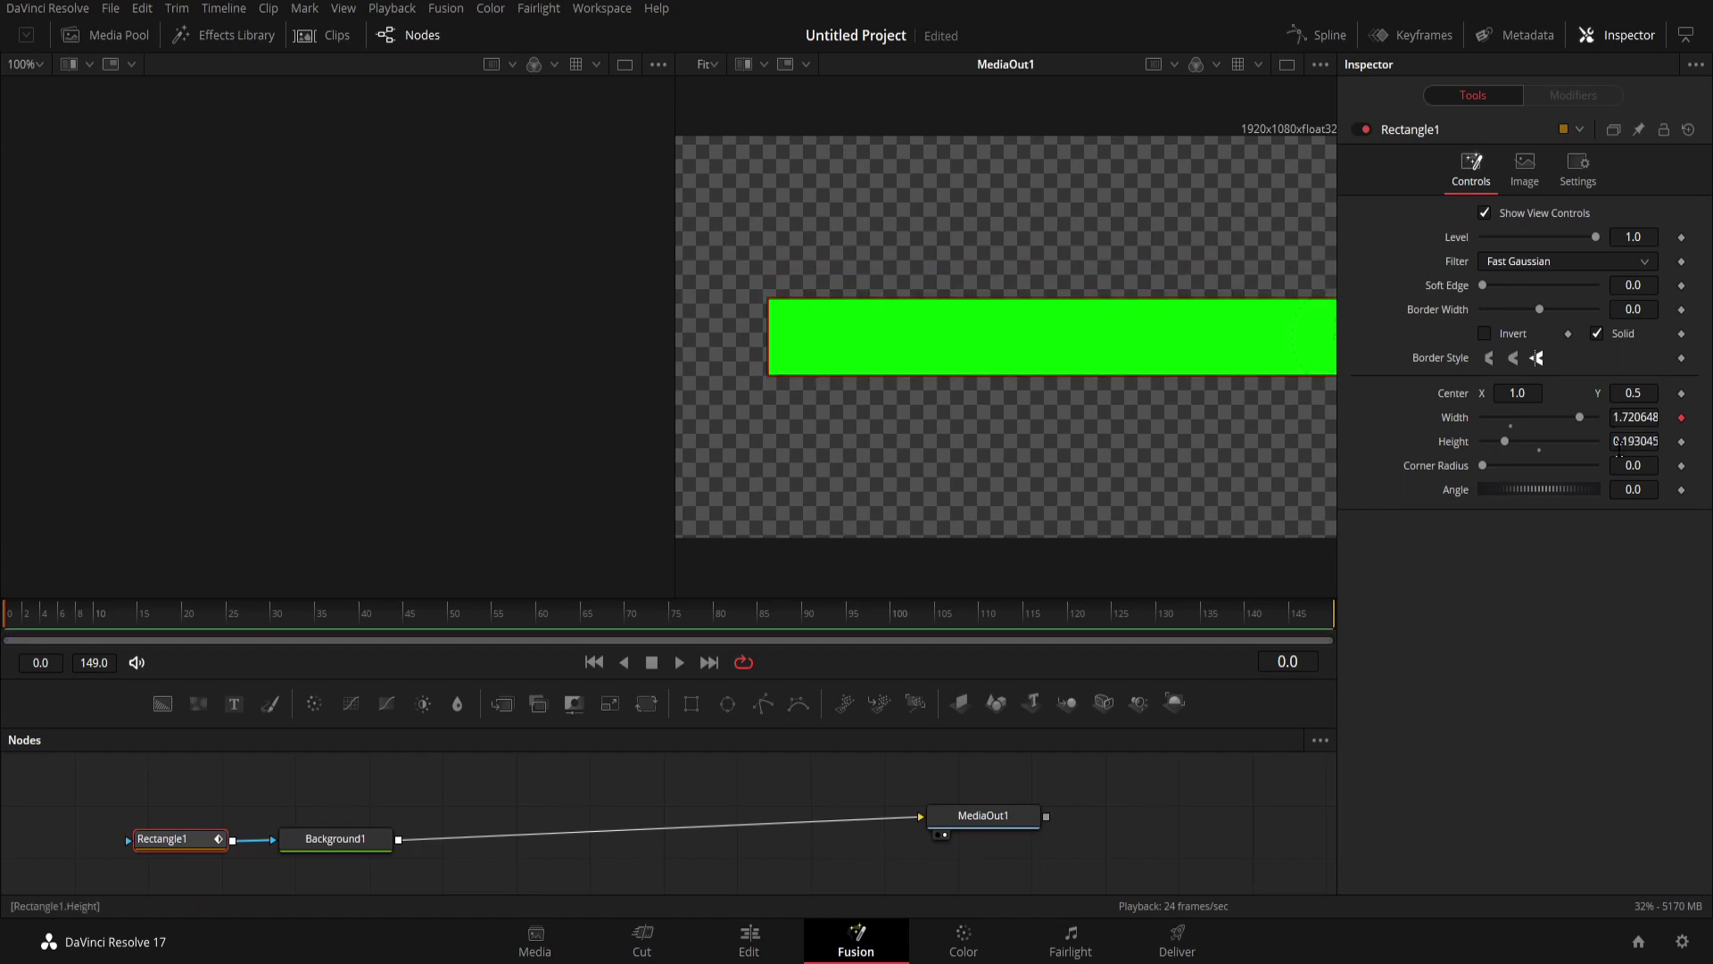
# Step: Animate the rectangle's width from 0 at frame 0 to 2.0 at the last frame, 149
pyautogui.click(1637, 419)
pyautogui.write('0')
pyautogui.press('Tab')
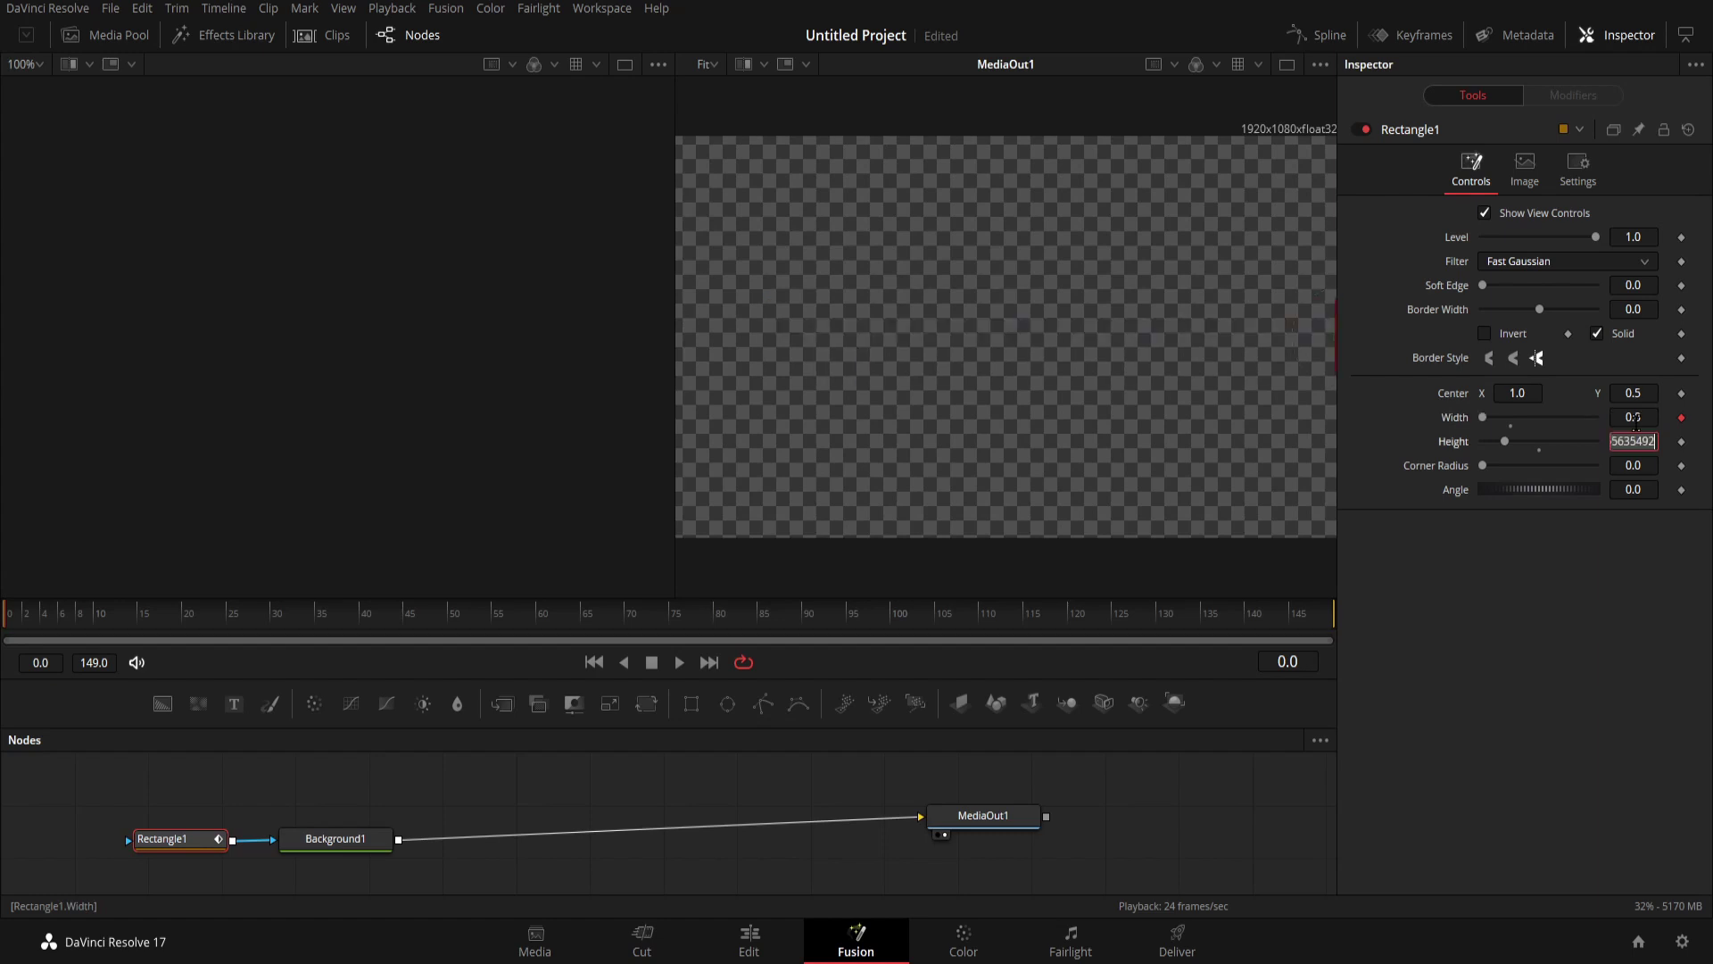
pyautogui.click(709, 662)
pyautogui.click(1640, 420)
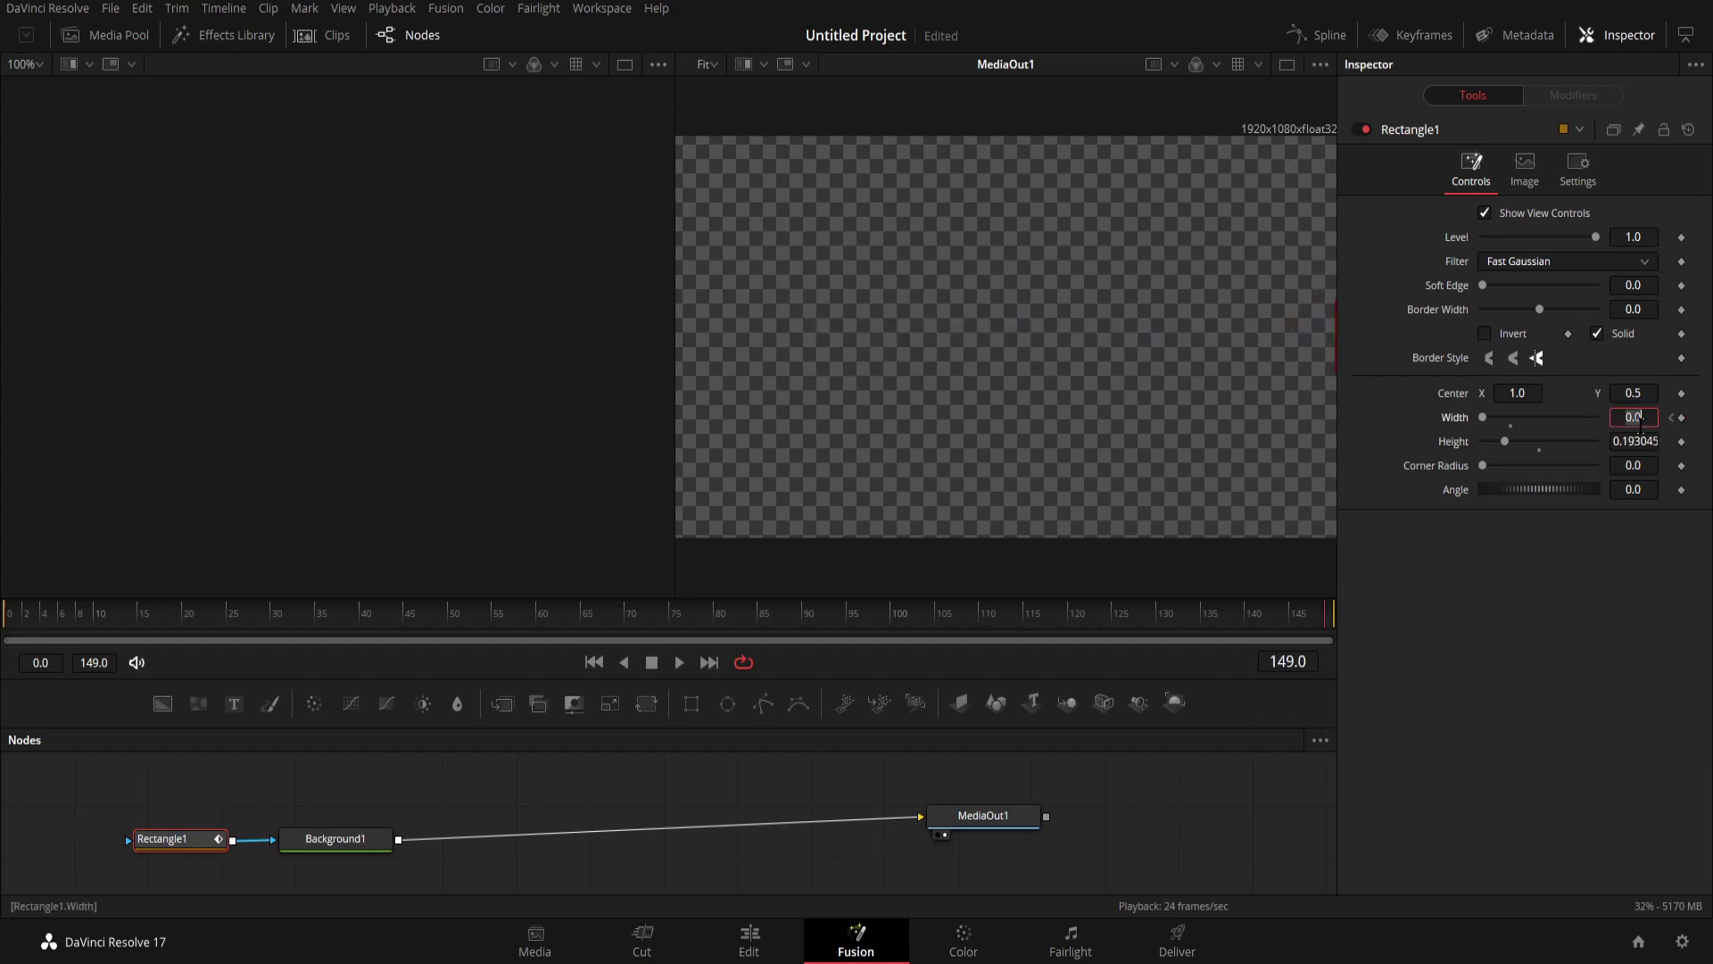
pyautogui.write('2')
pyautogui.press('Return')
# Step: Insert a Coordinate Space node after Background1 and set its shape to Polar to Rectangular
pyautogui.click(314, 837)
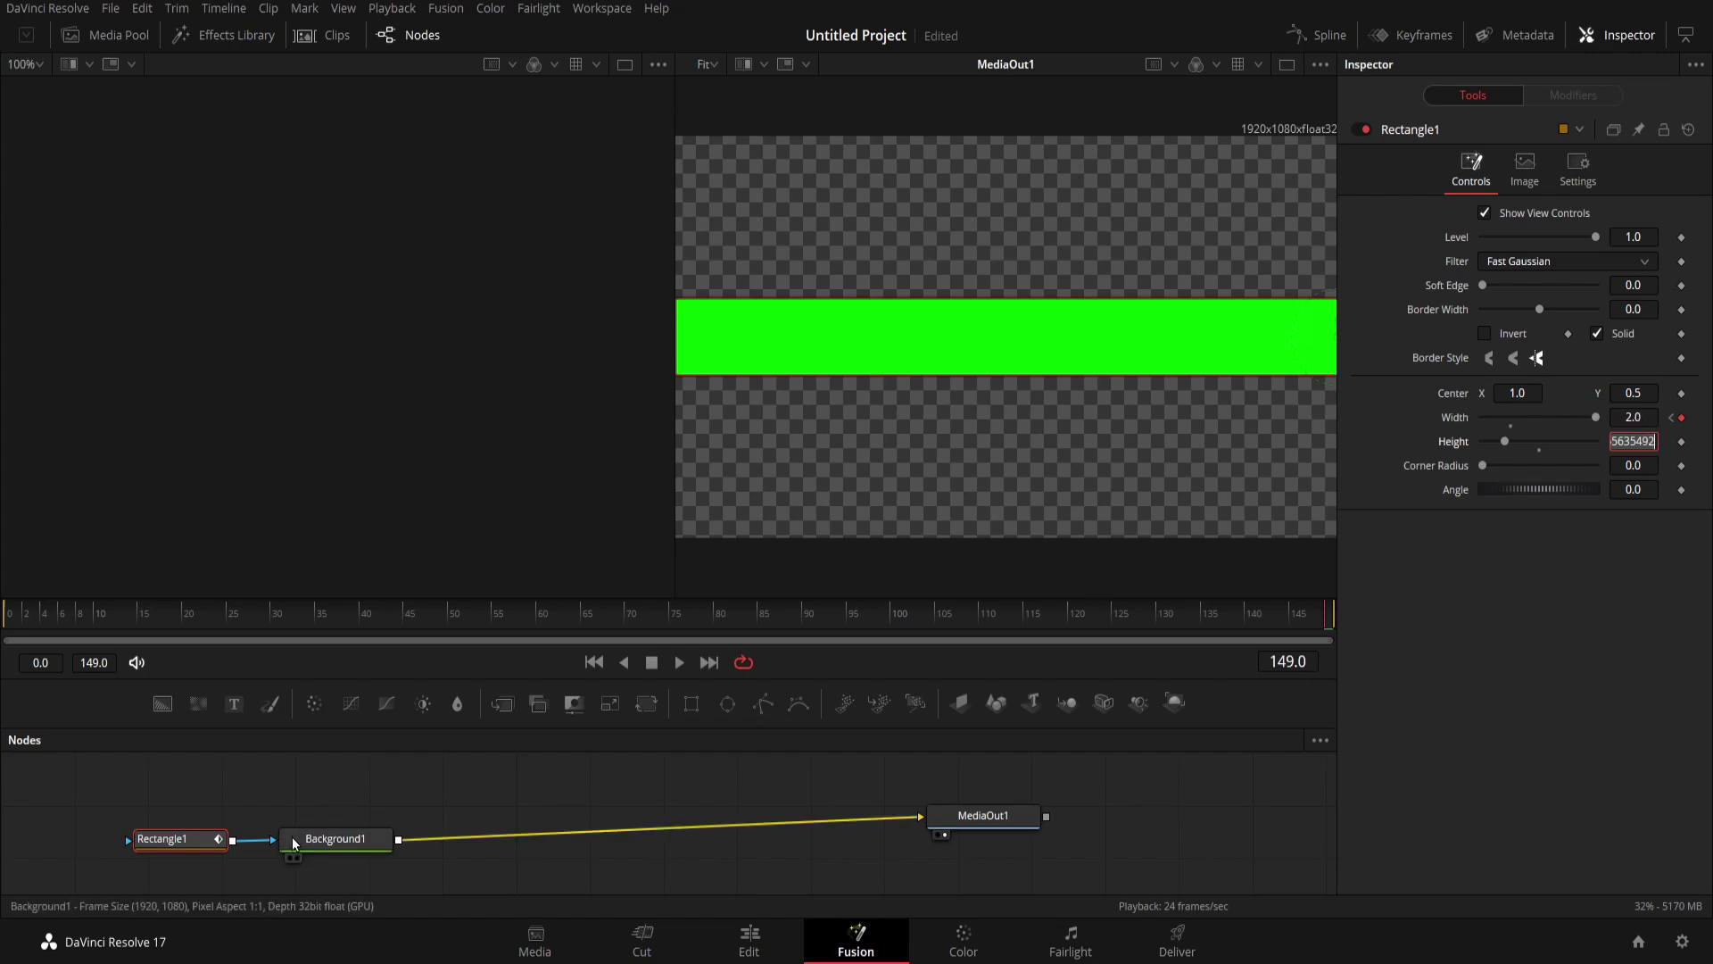
pyautogui.hotkey('shift', 'space')
pyautogui.write('time')
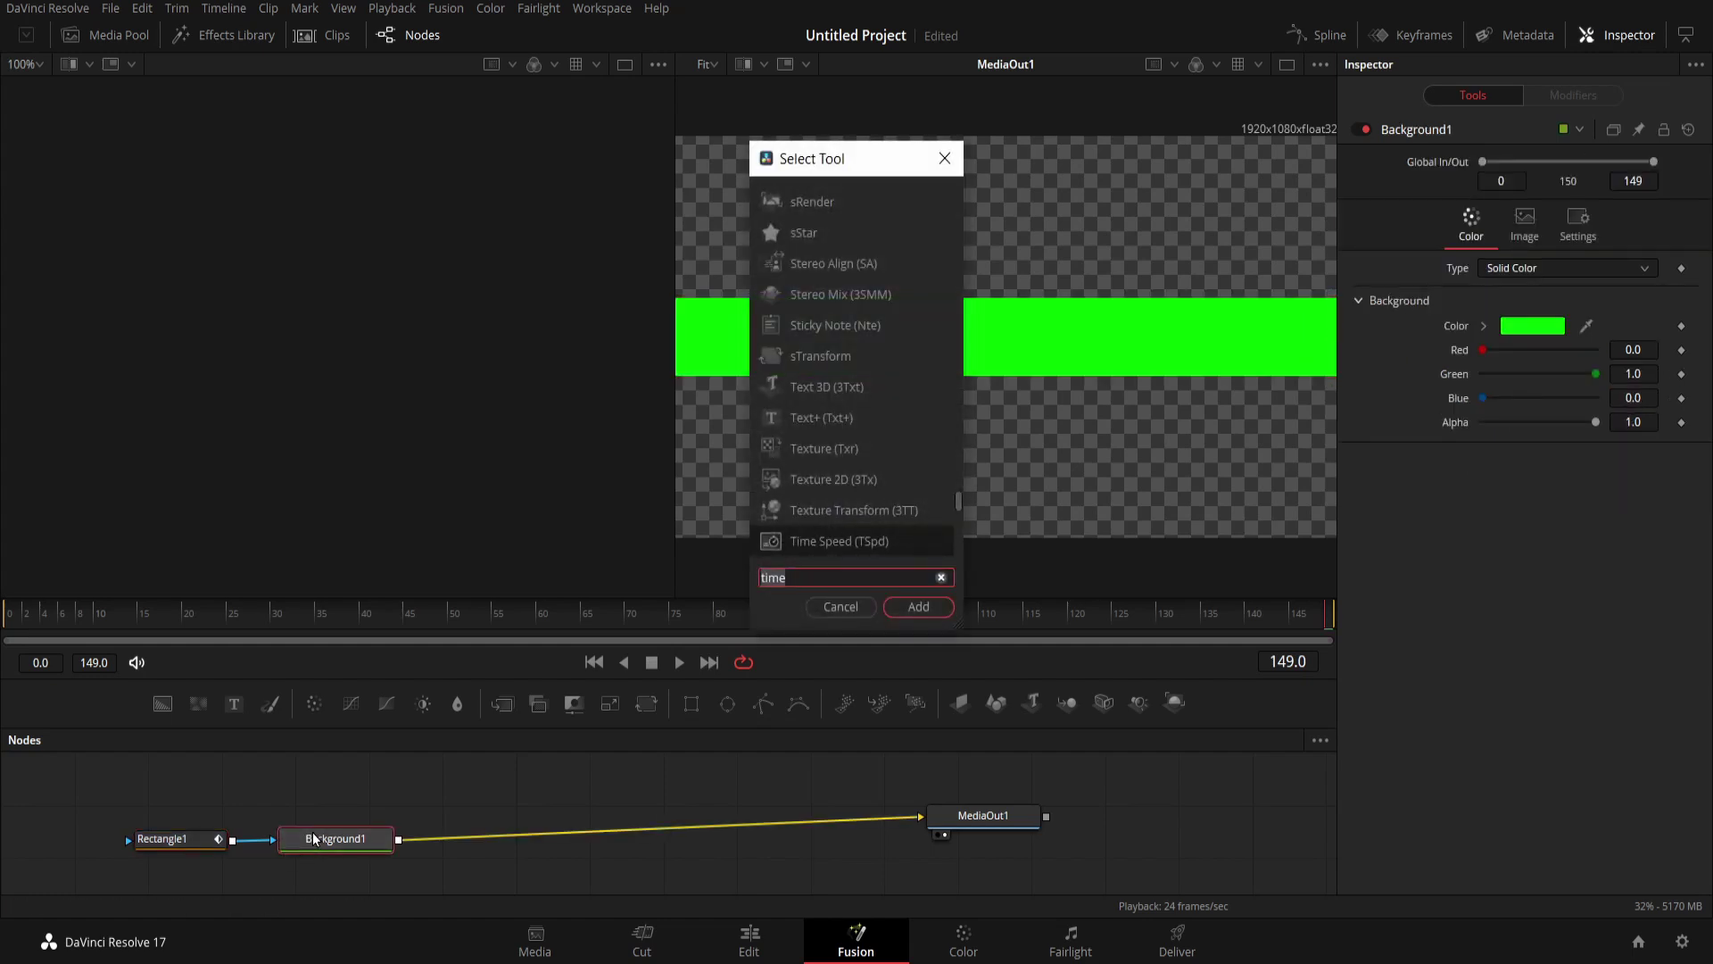
pyautogui.press('BackSpace')
pyautogui.press('BackSpace')
pyautogui.press('BackSpace')
pyautogui.press('BackSpace')
pyautogui.write('coord')
pyautogui.press('Return')
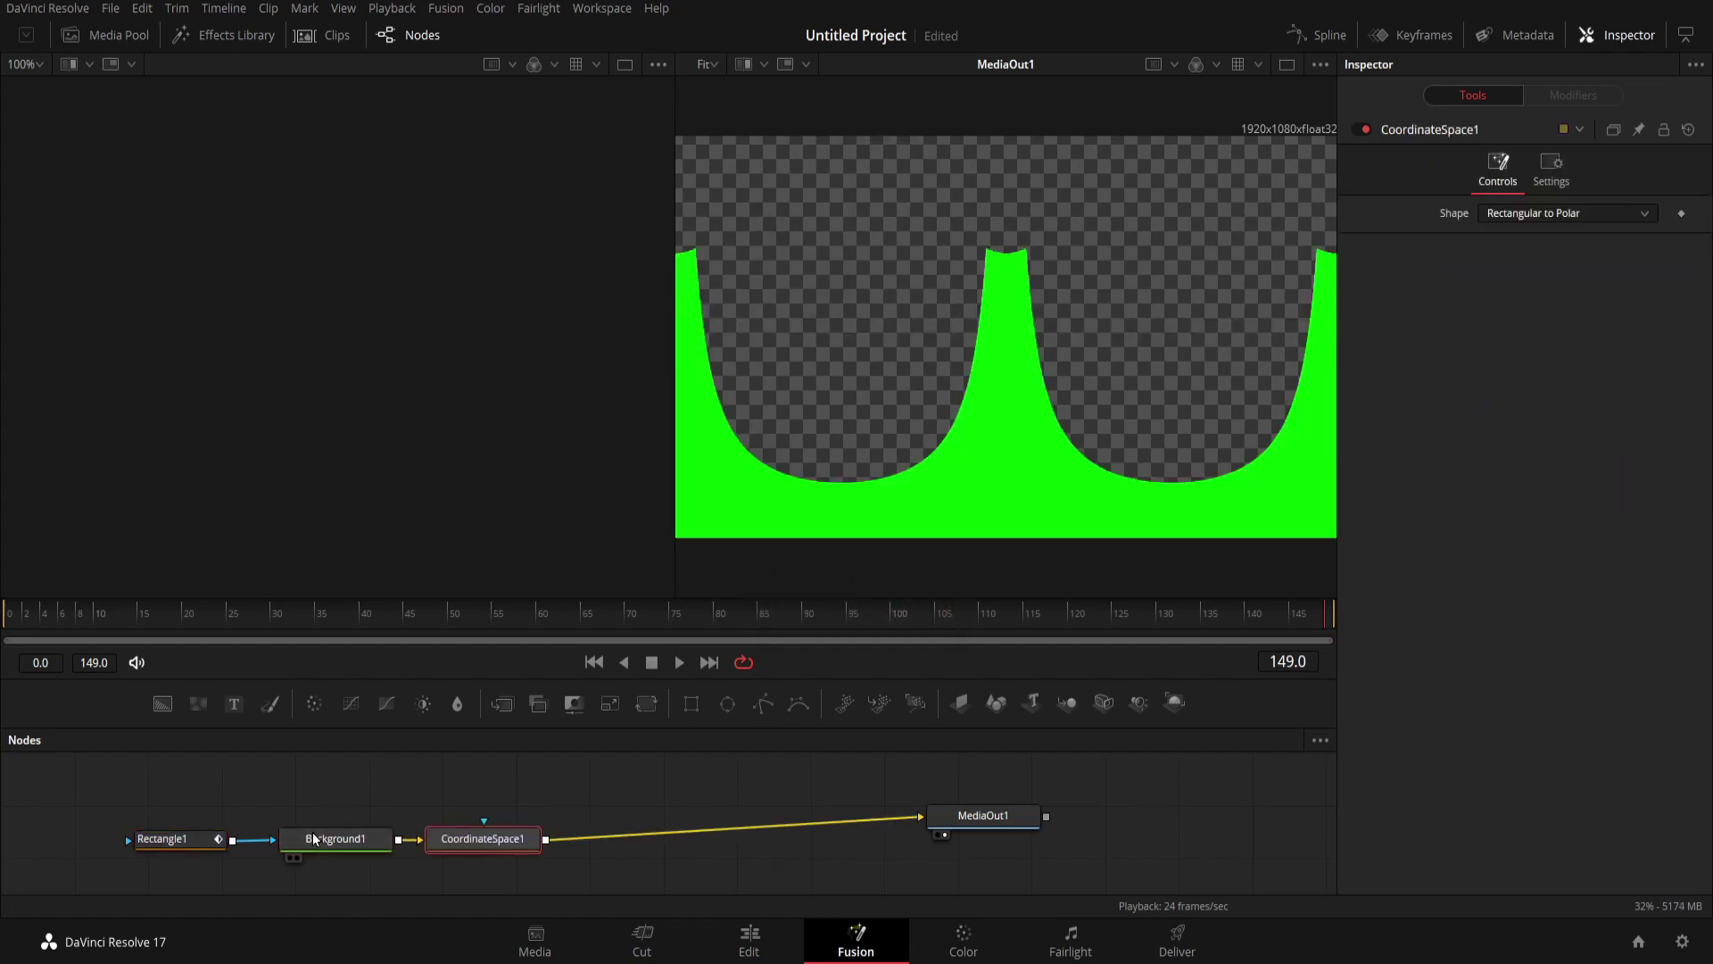
pyautogui.click(1566, 213)
pyautogui.click(1549, 264)
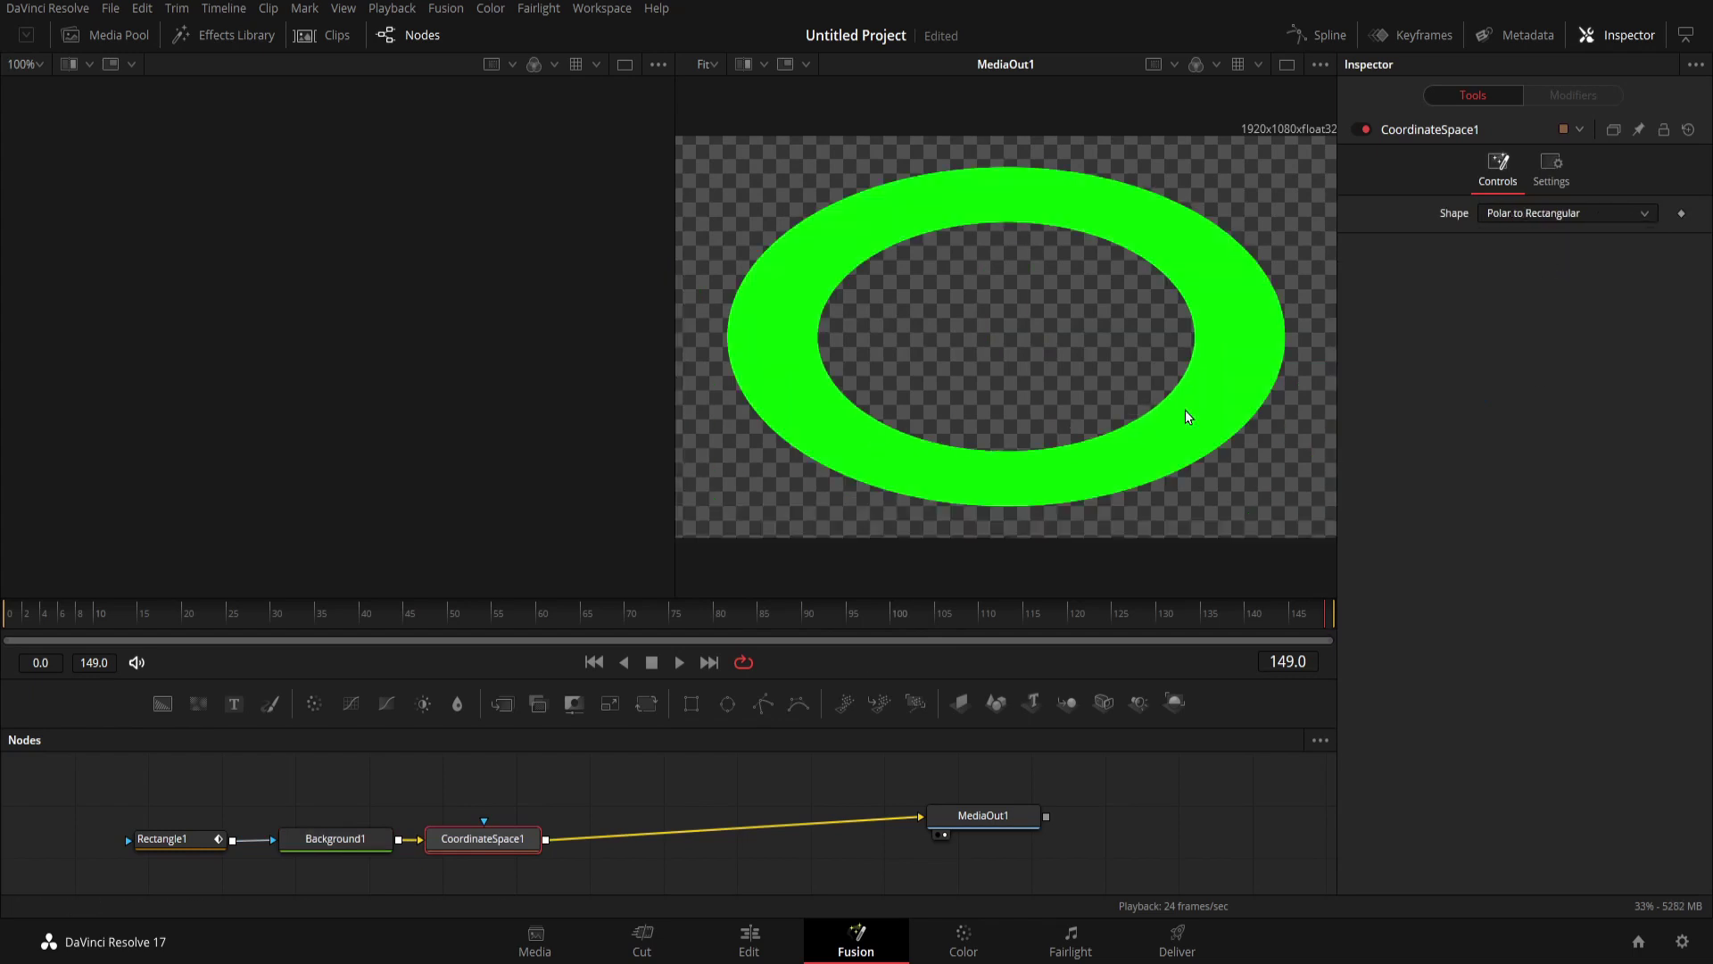
# Step: Play the animation from the first frame to check how the ring is drawn, and stop playback
pyautogui.click(594, 662)
pyautogui.click(679, 662)
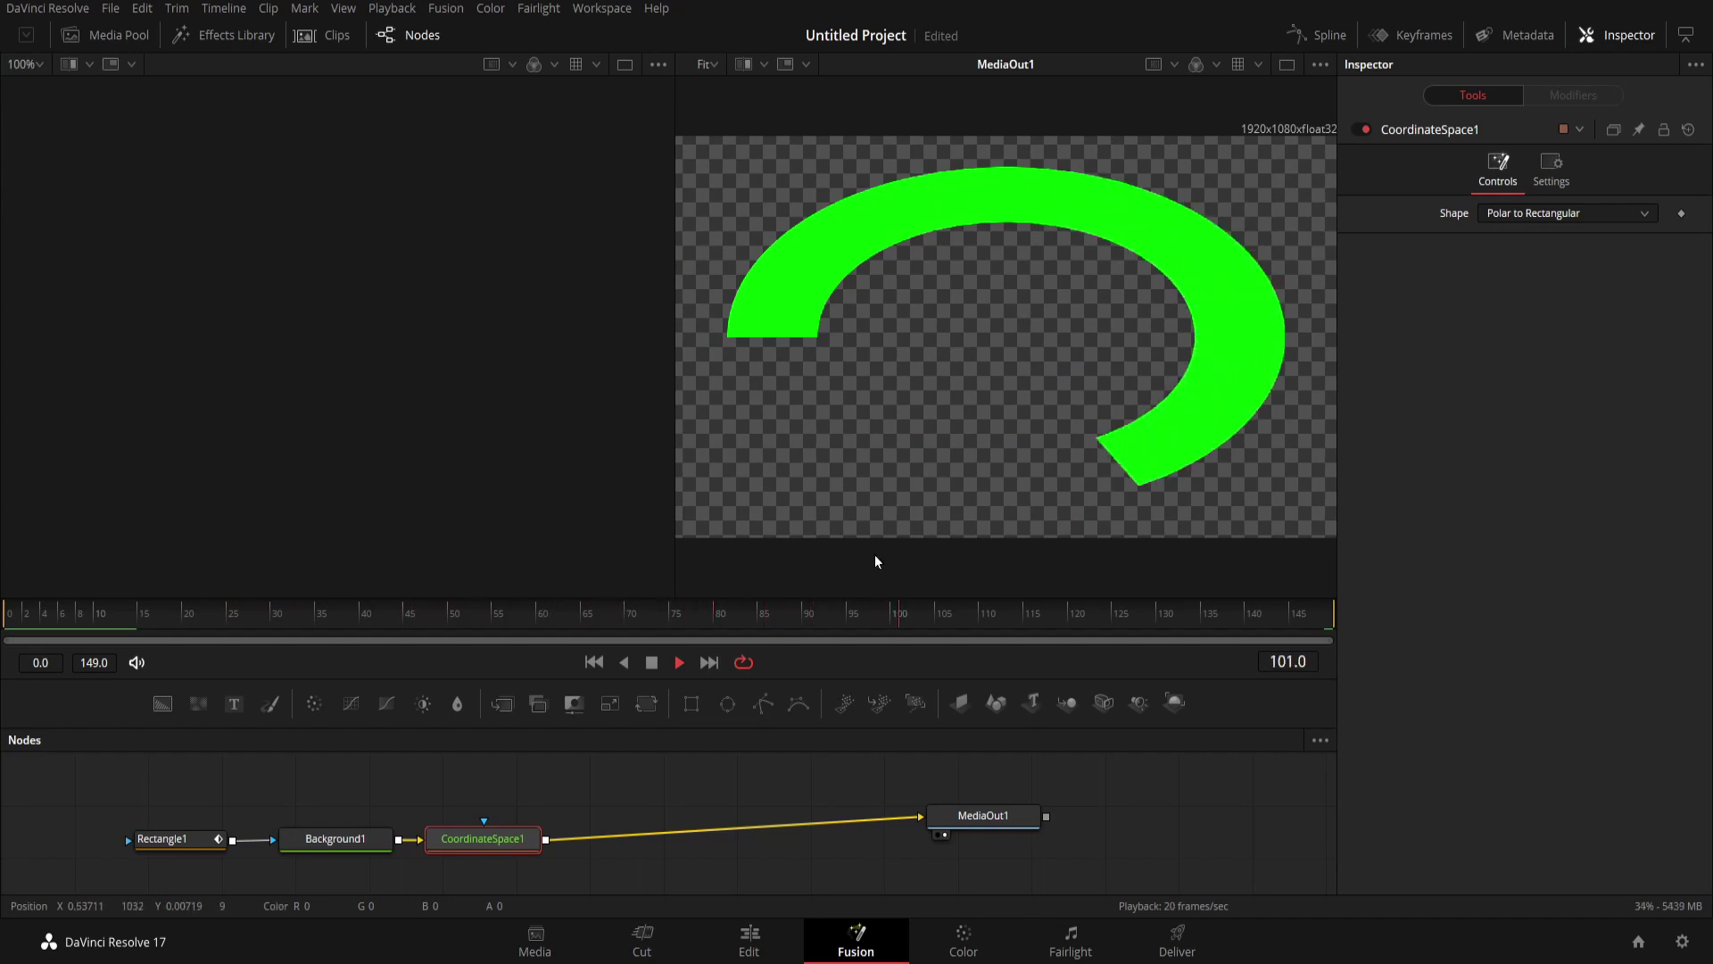
pyautogui.click(654, 662)
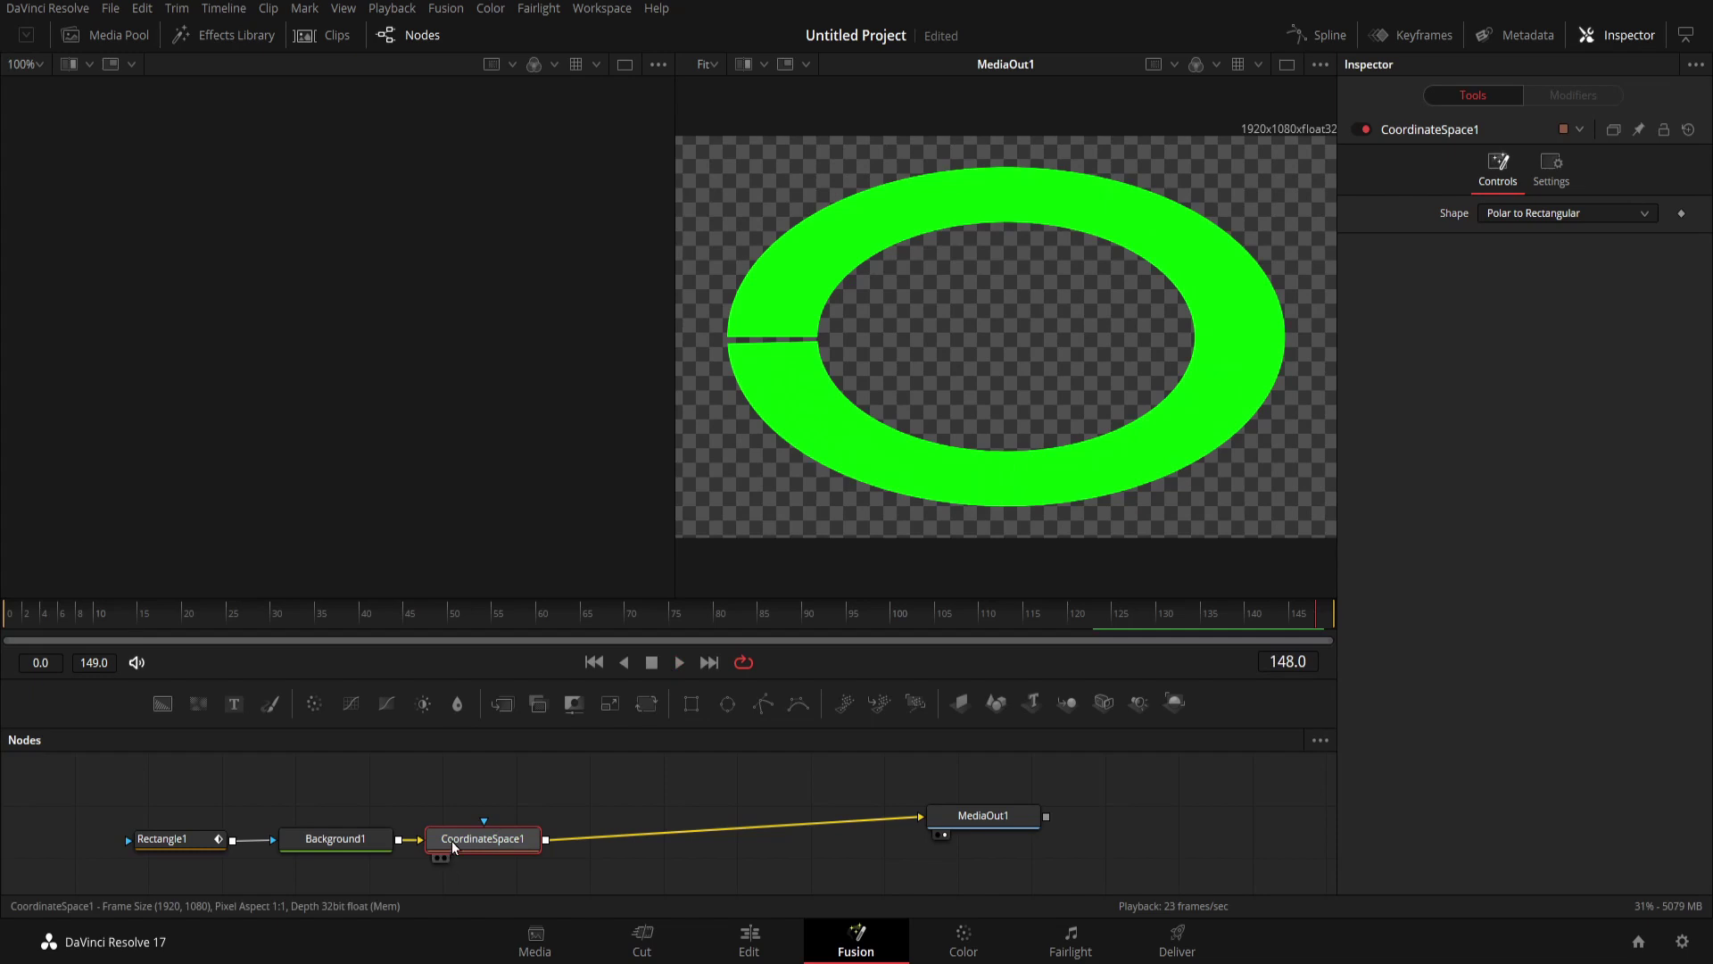
# Step: Insert a Transform node after CoordinateSpace1 with an aspect of 1.7 and a size of 0.66
pyautogui.hotkey('shift', 'space')
pyautogui.write('transform')
pyautogui.press('Return')
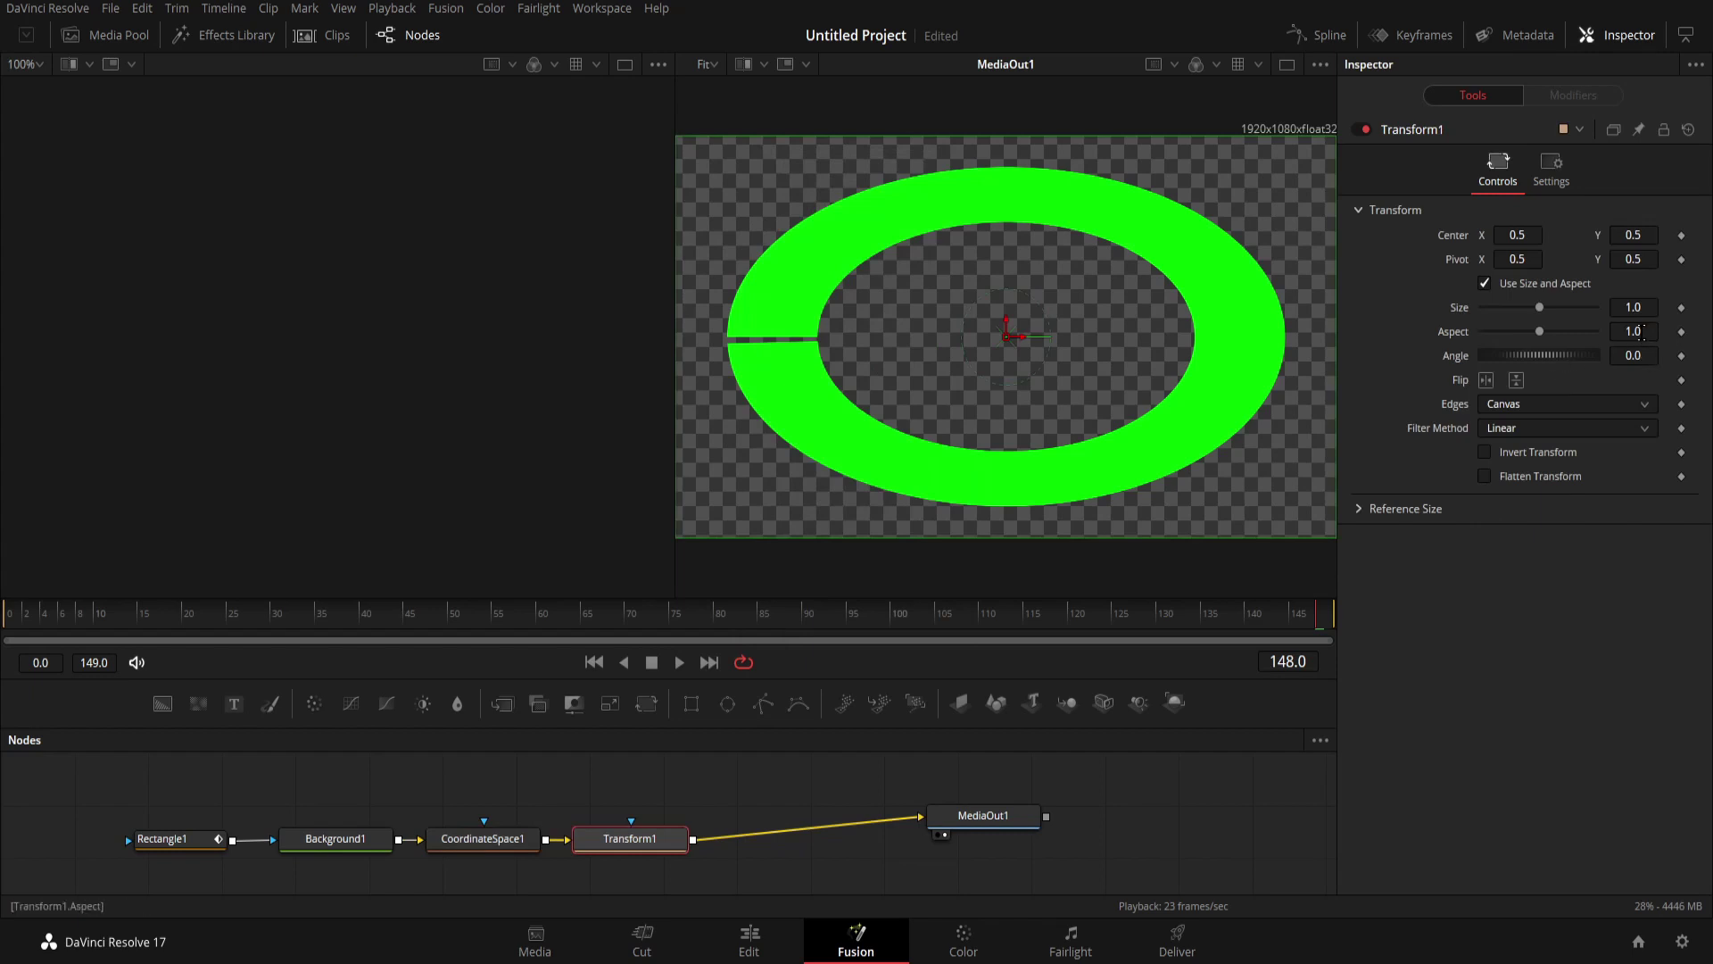
pyautogui.click(1642, 332)
pyautogui.press('Tab')
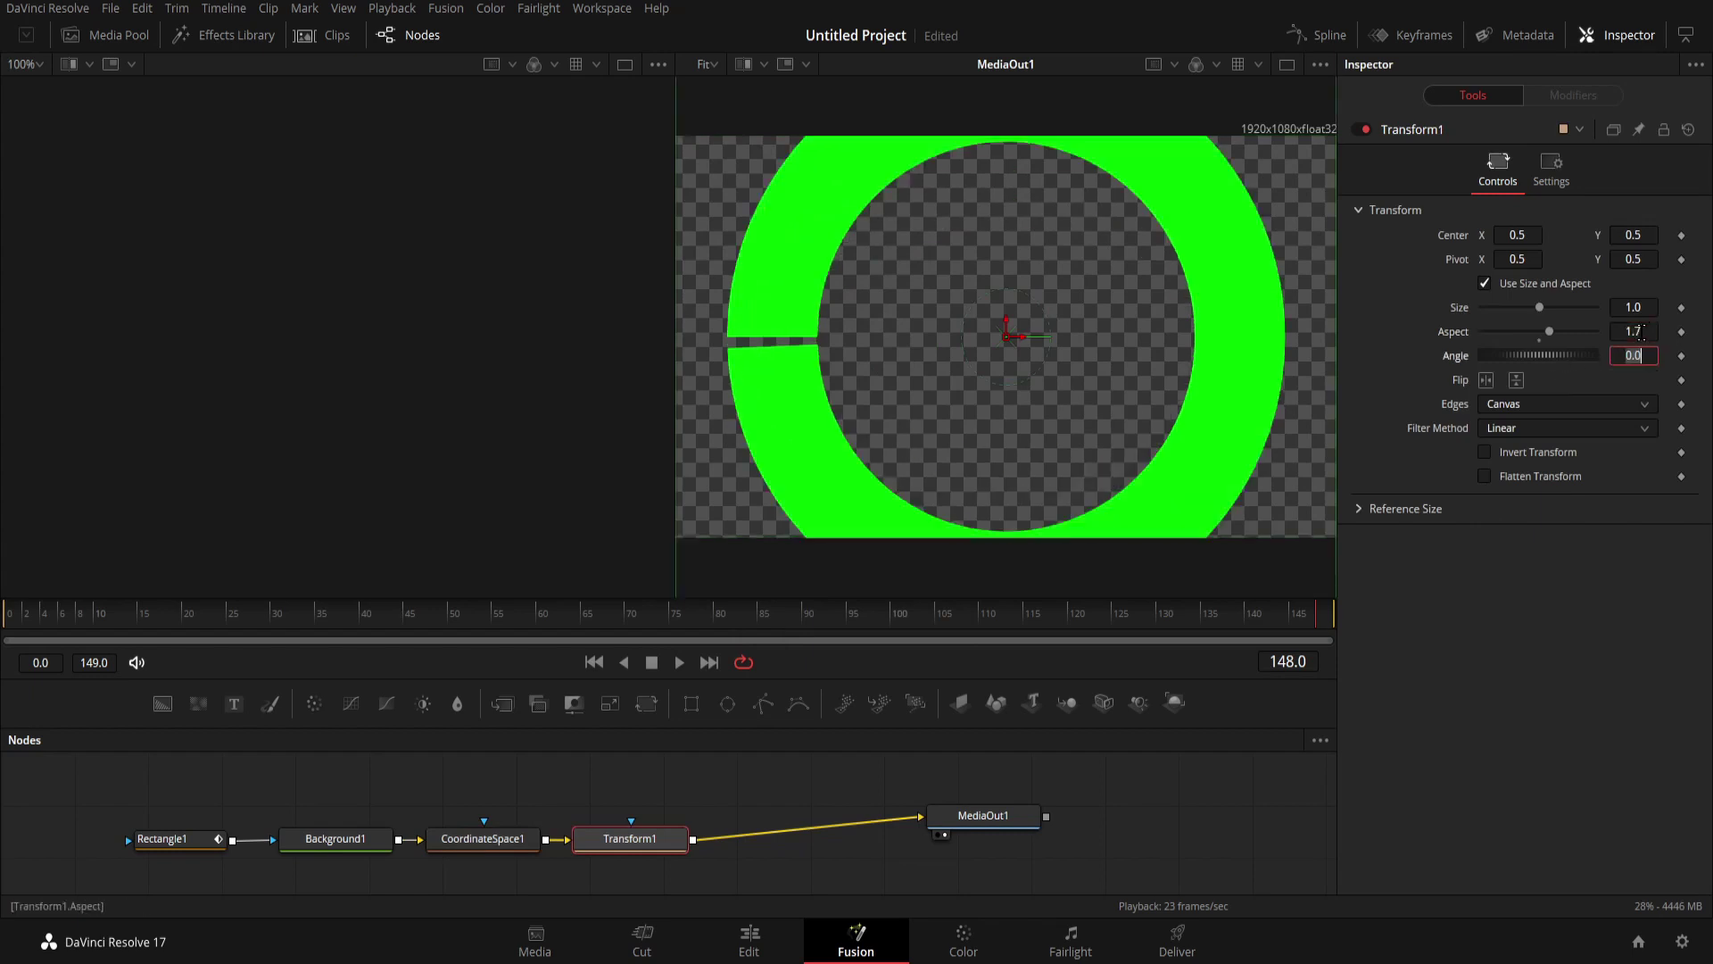
pyautogui.moveTo(1540, 308); pyautogui.dragTo(1520, 321)
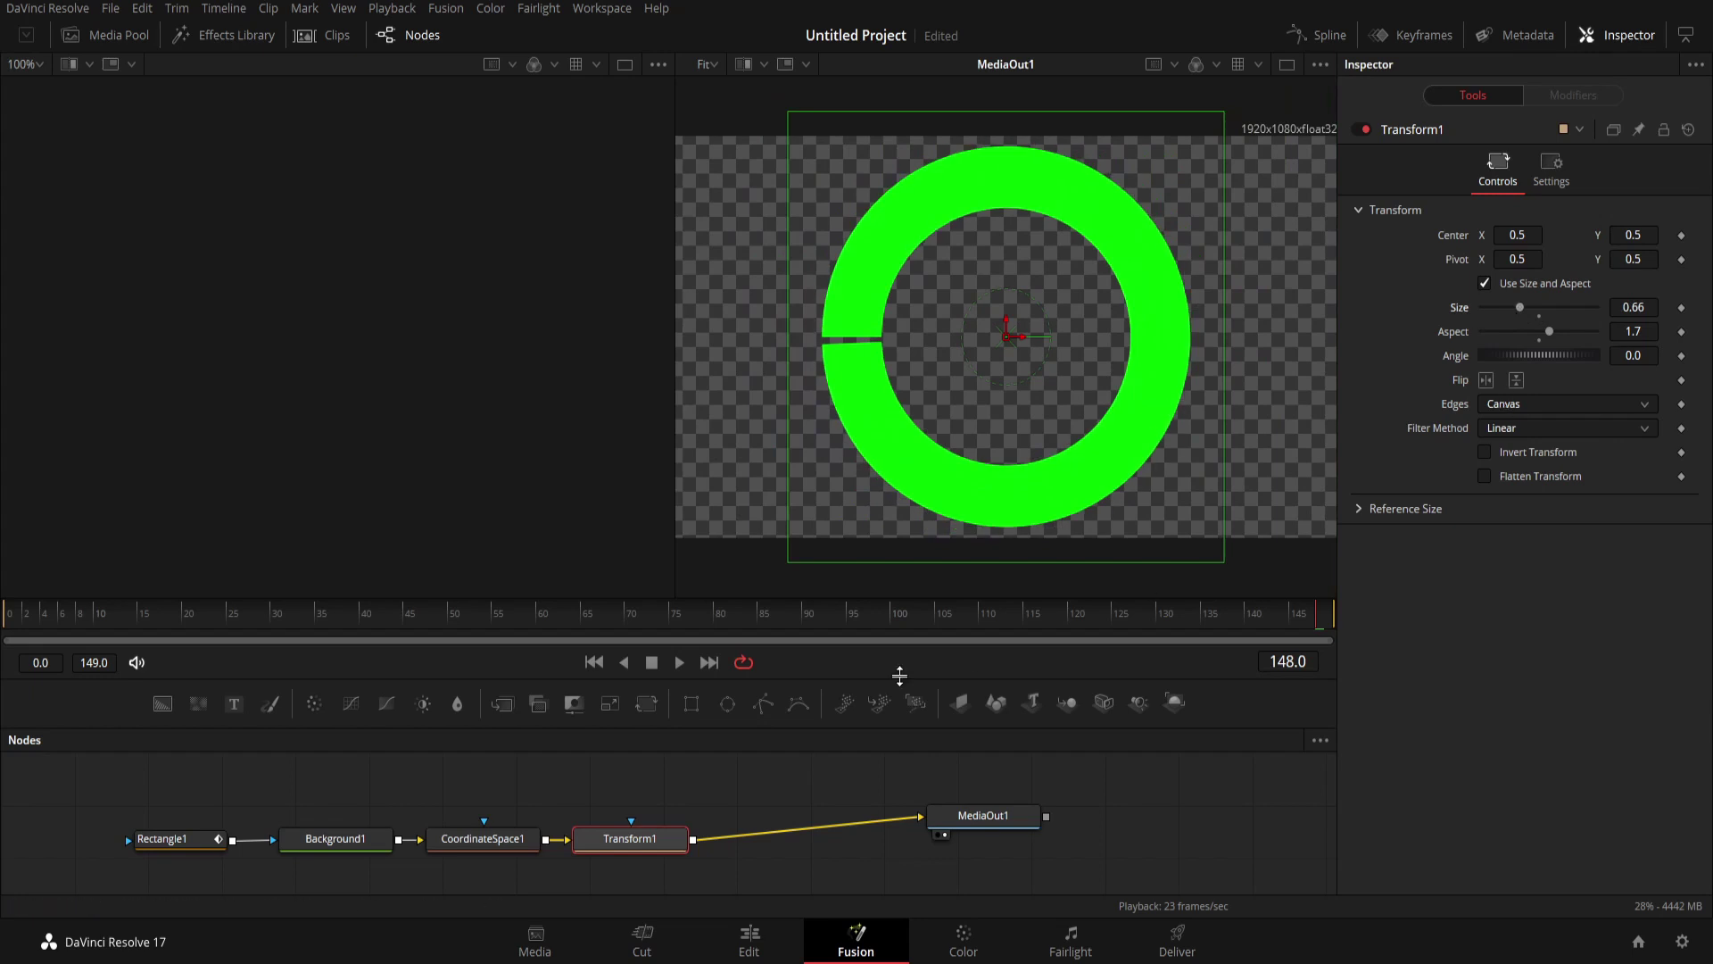
# Step: Play the transformed ring from the first frame to check where the drawing starts
pyautogui.click(594, 662)
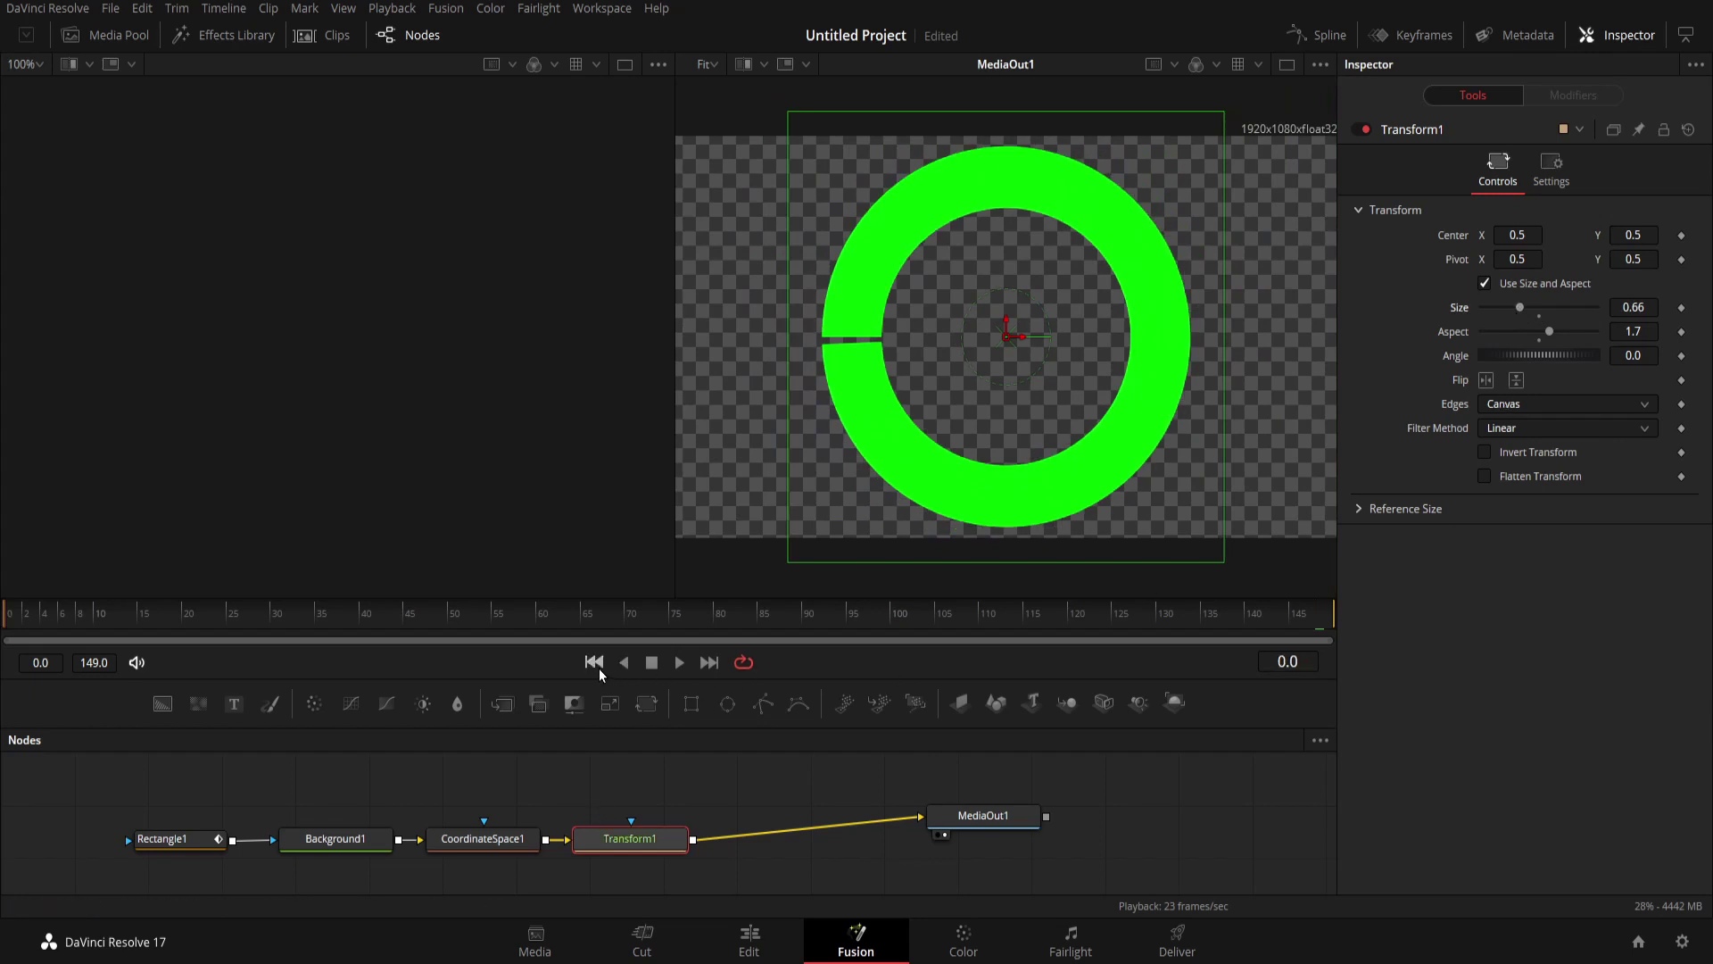
pyautogui.click(679, 662)
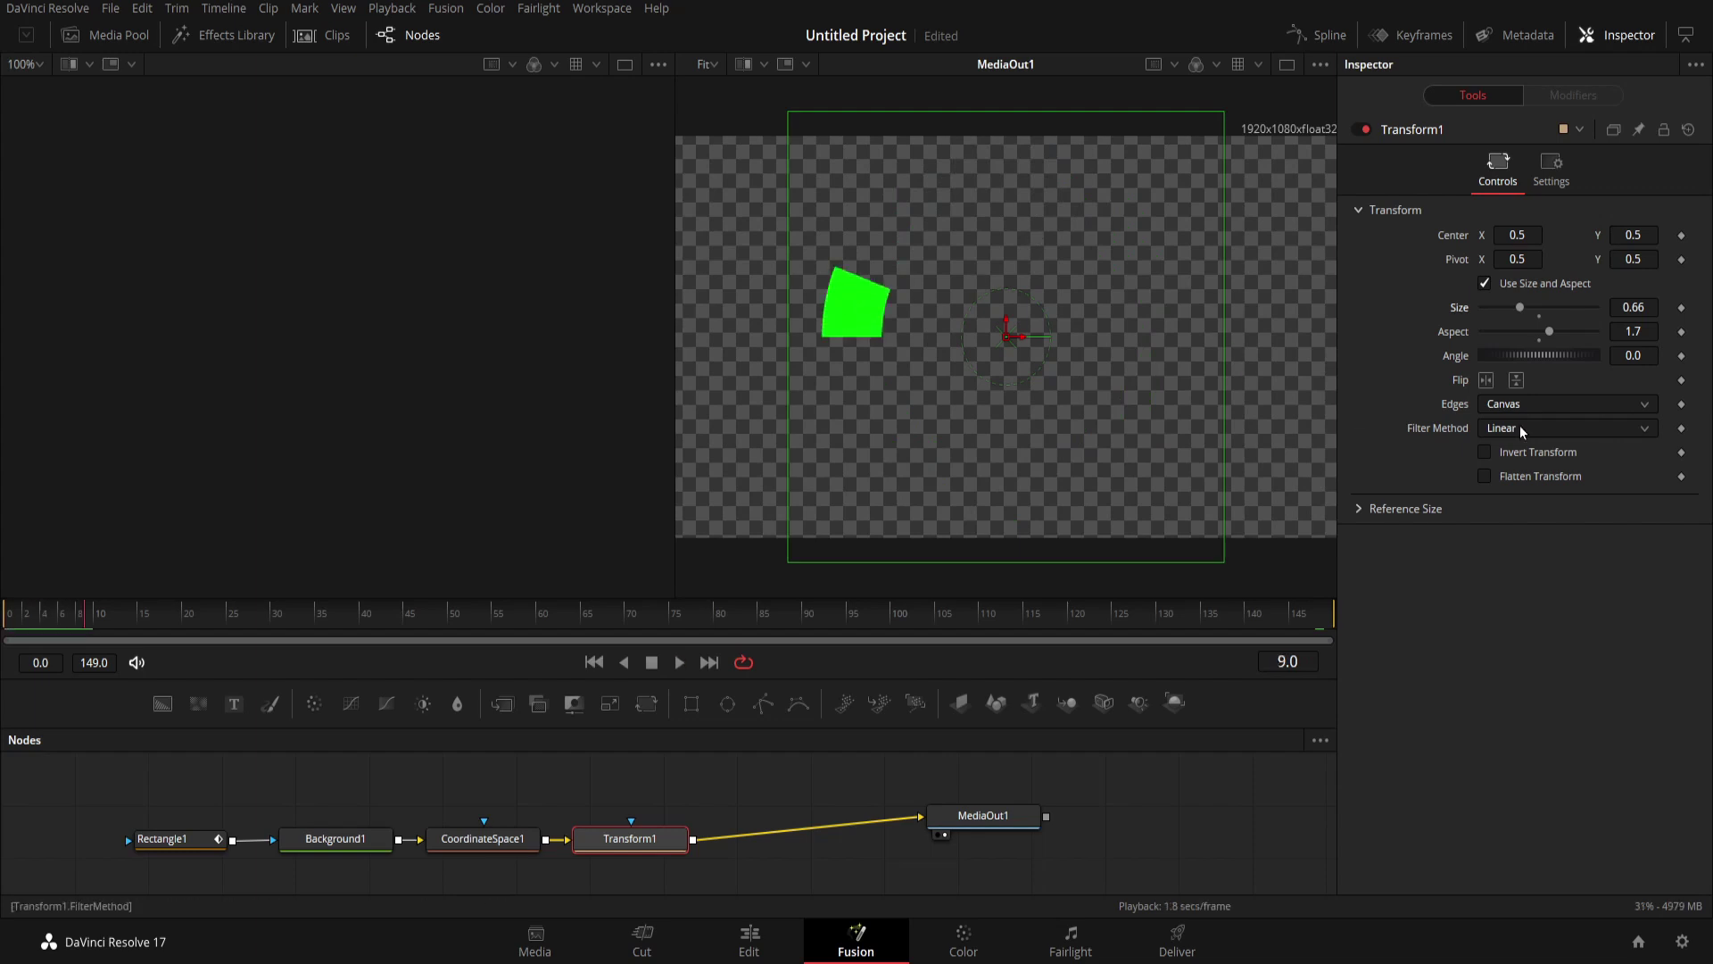
# Step: Try an angle of 90 degrees on Transform1 and reset it to 0
pyautogui.click(1632, 355)
pyautogui.write('90')
pyautogui.press('Tab')
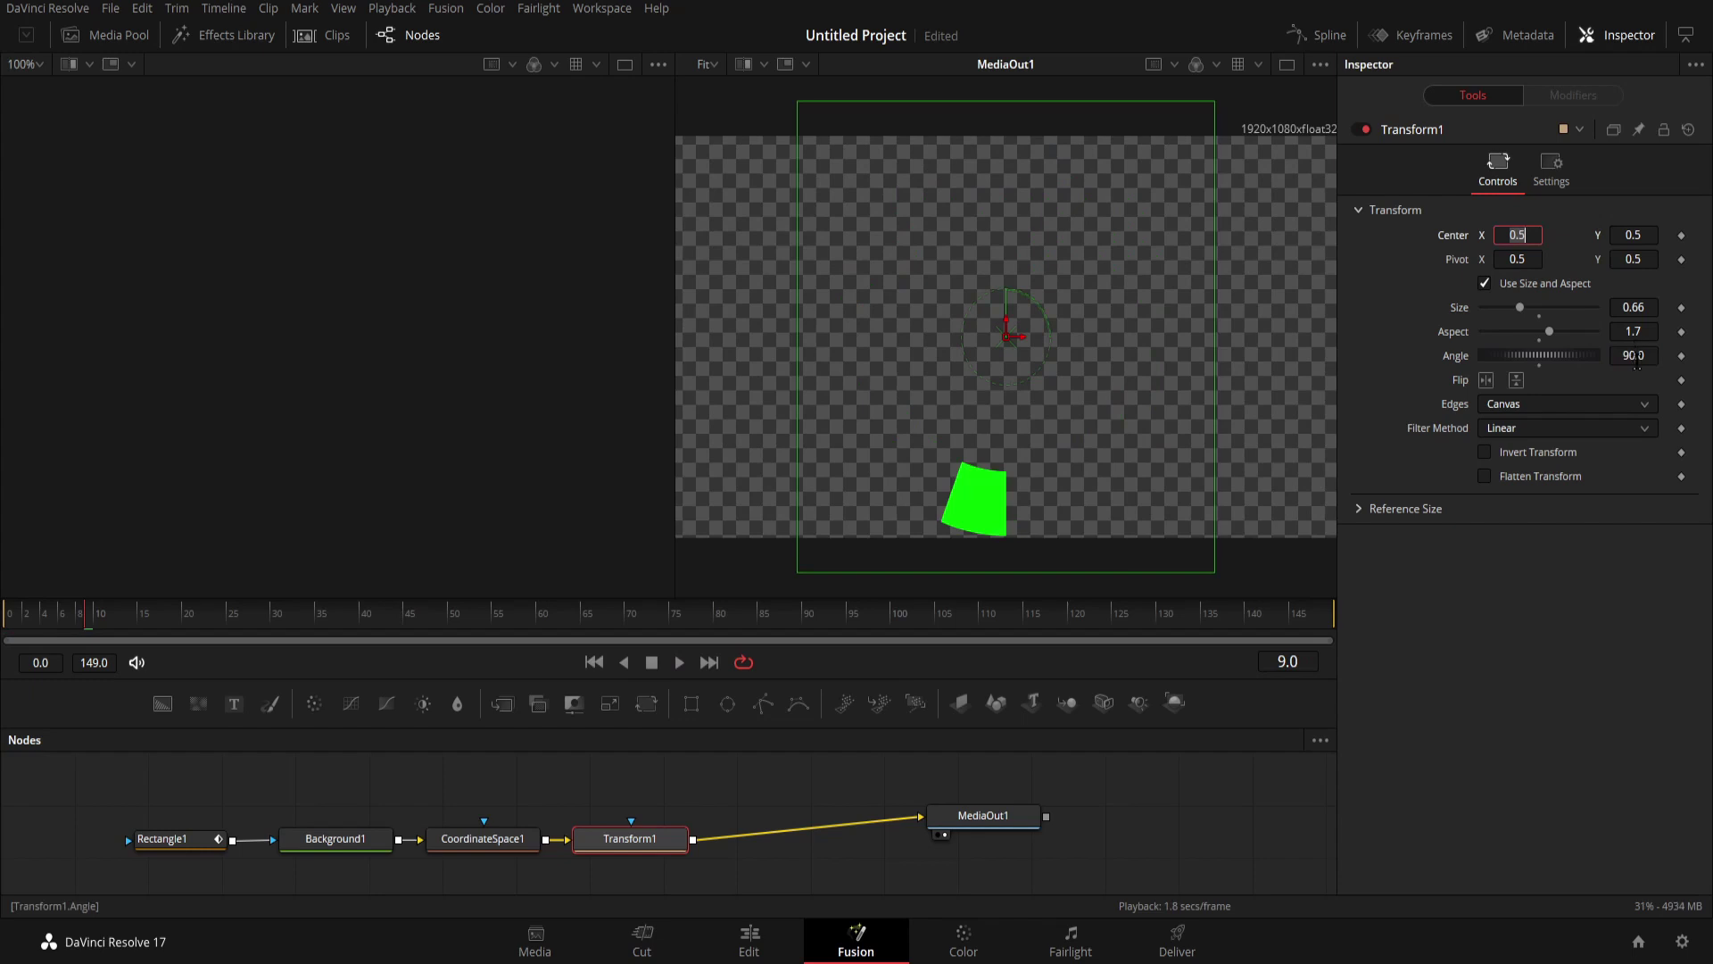
pyautogui.click(1633, 355)
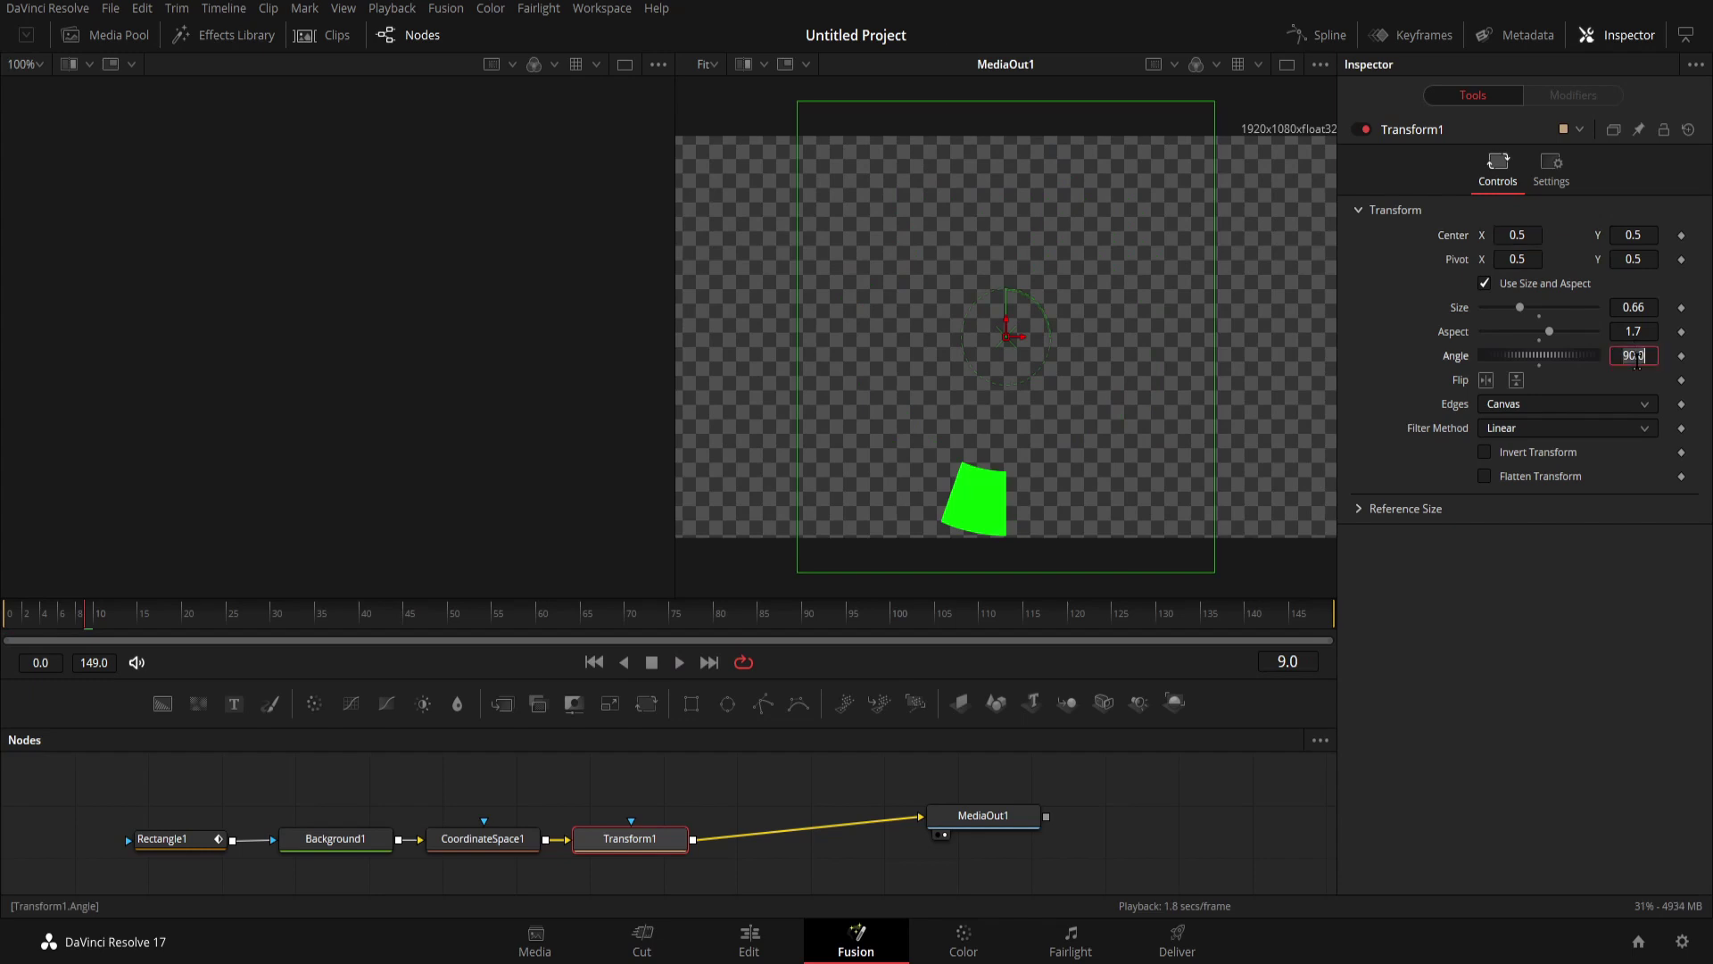
pyautogui.write('0')
pyautogui.press('Return')
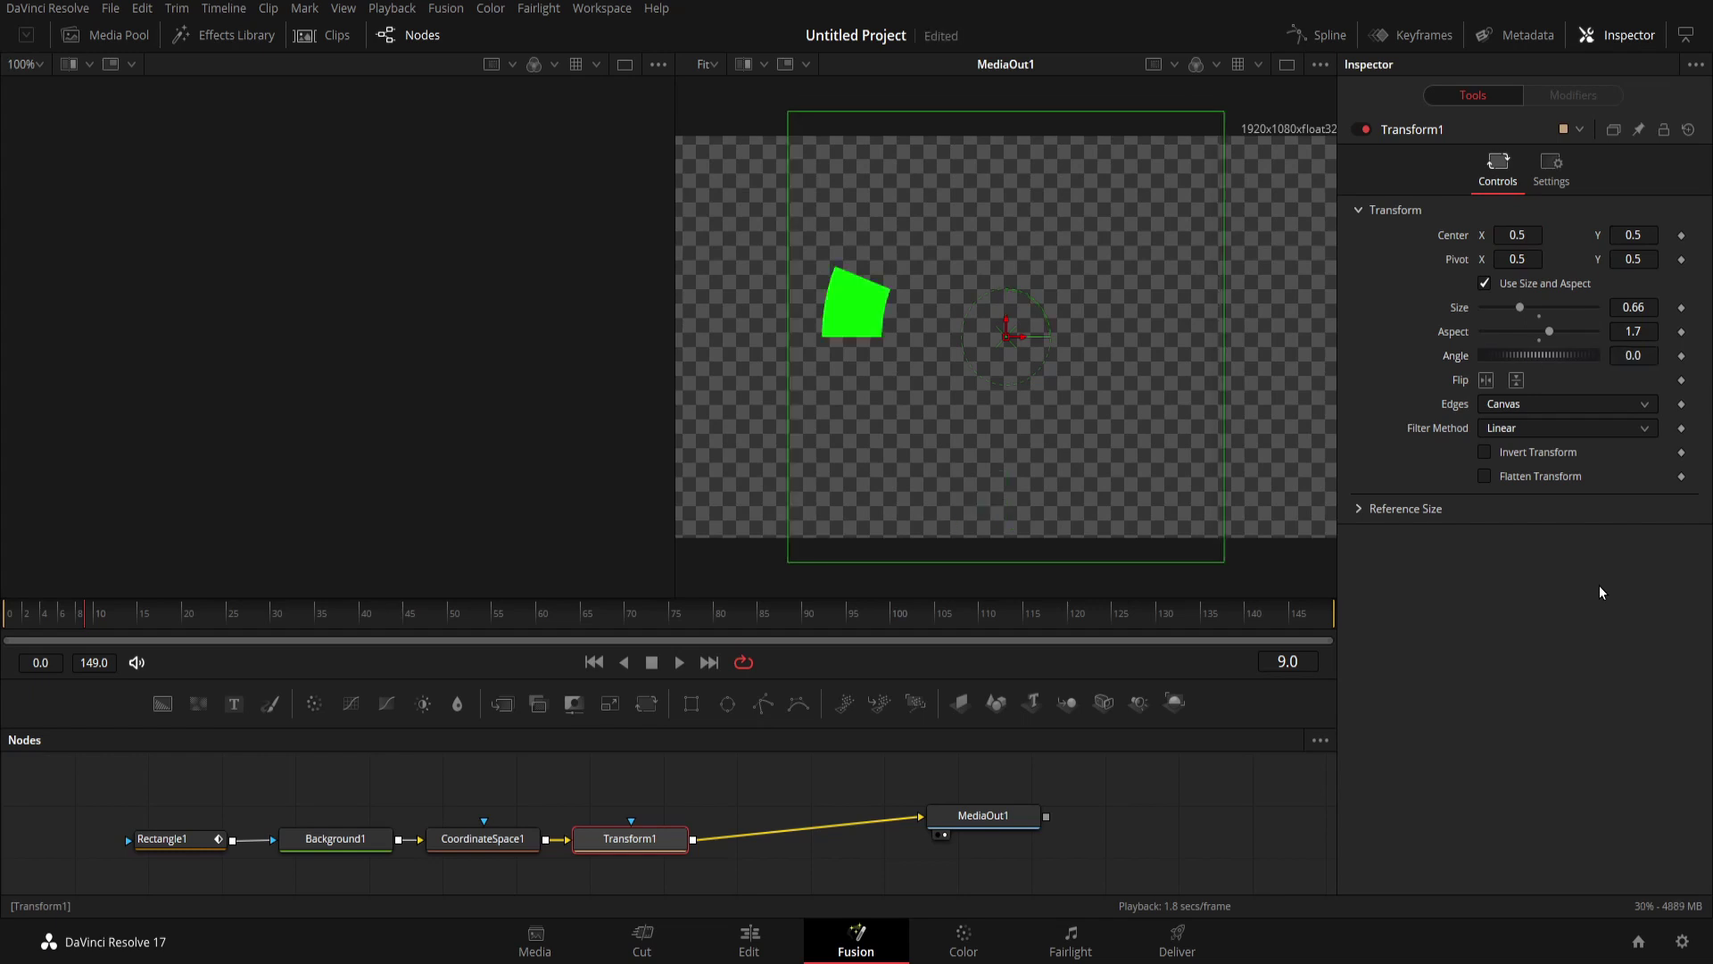
# Step: Try an angle of 45 degrees on Transform1
pyautogui.click(1646, 352)
pyautogui.press('Tab')
pyautogui.click(1647, 352)
pyautogui.write('45')
pyautogui.press('Tab')
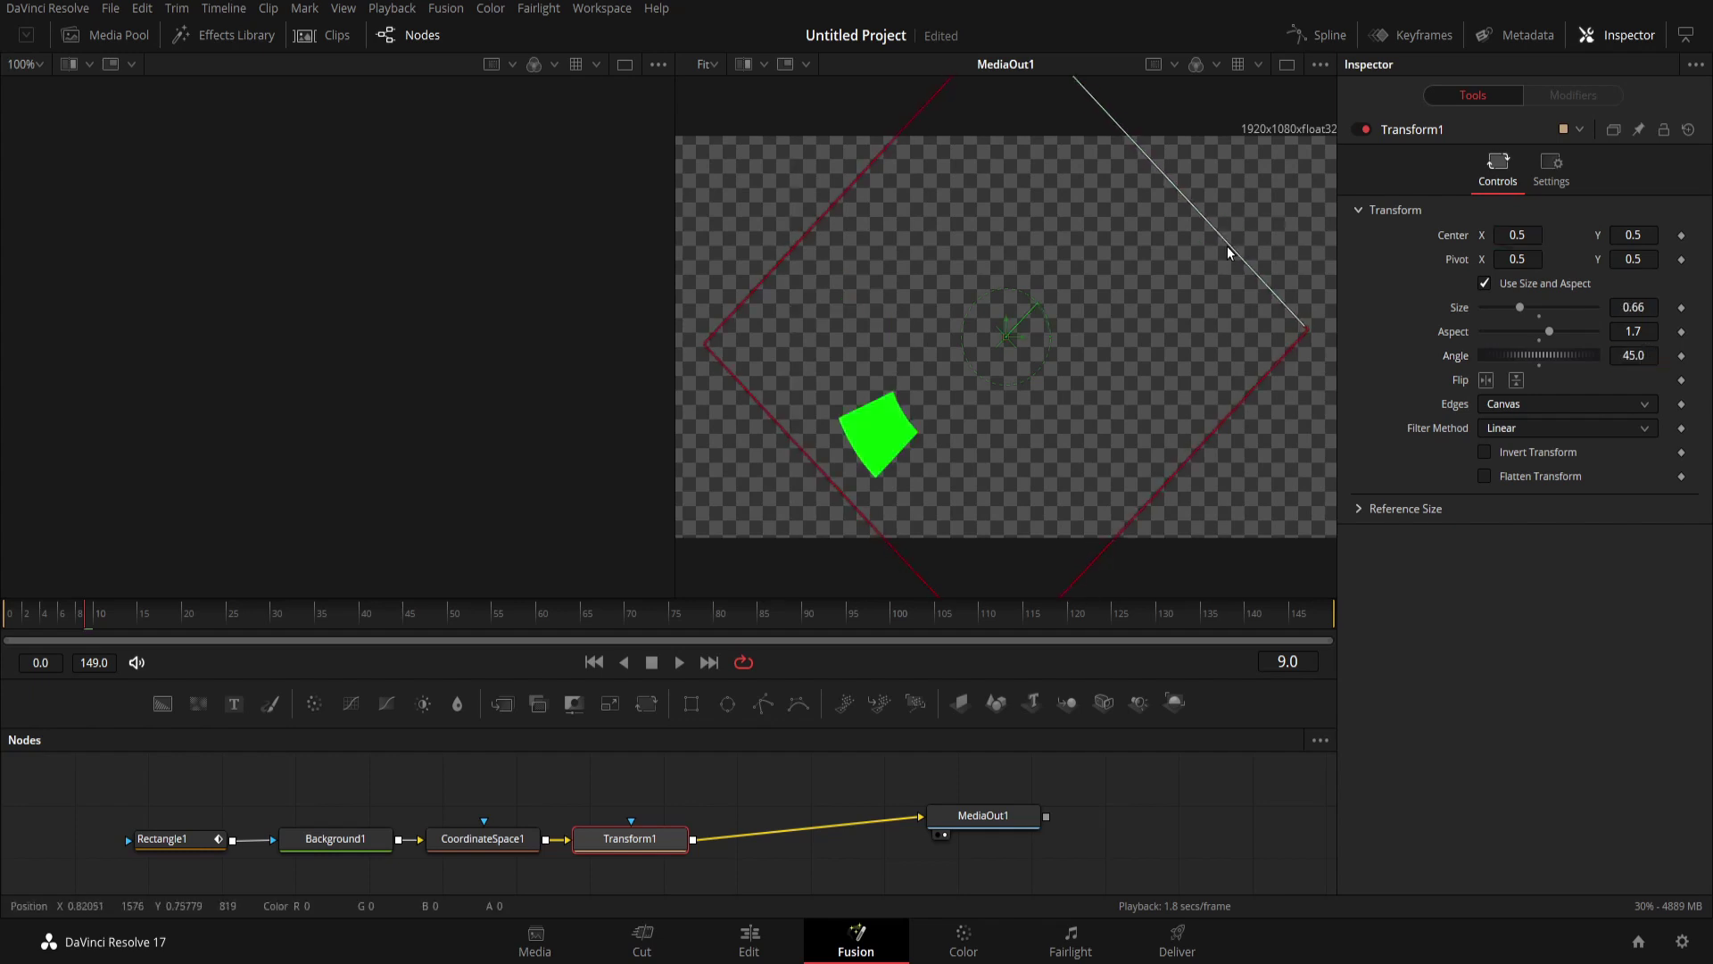
pyautogui.moveTo(1221, 242); pyautogui.dragTo(1223, 239)
pyautogui.hotkey('ctrl', 'z')
# Step: Rotate Transform1 to an angle of -90 degrees
pyautogui.moveTo(1032, 313); pyautogui.dragTo(1014, 442)
pyautogui.click(1644, 357)
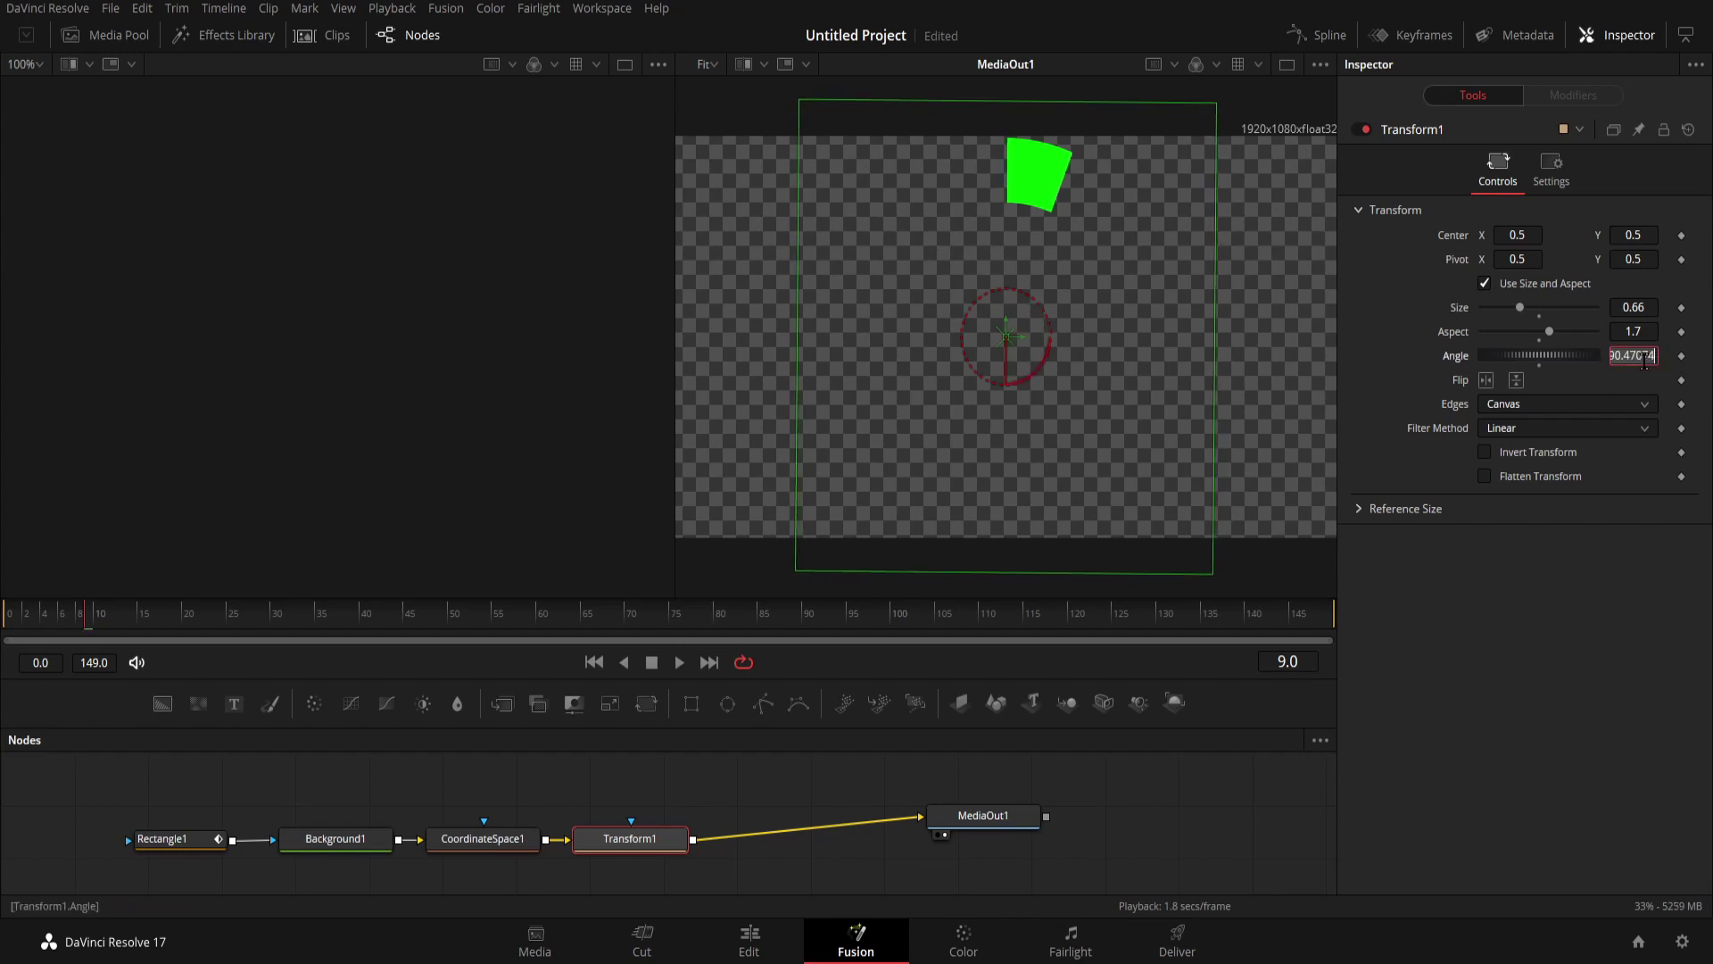
pyautogui.write('-90')
pyautogui.press('Tab')
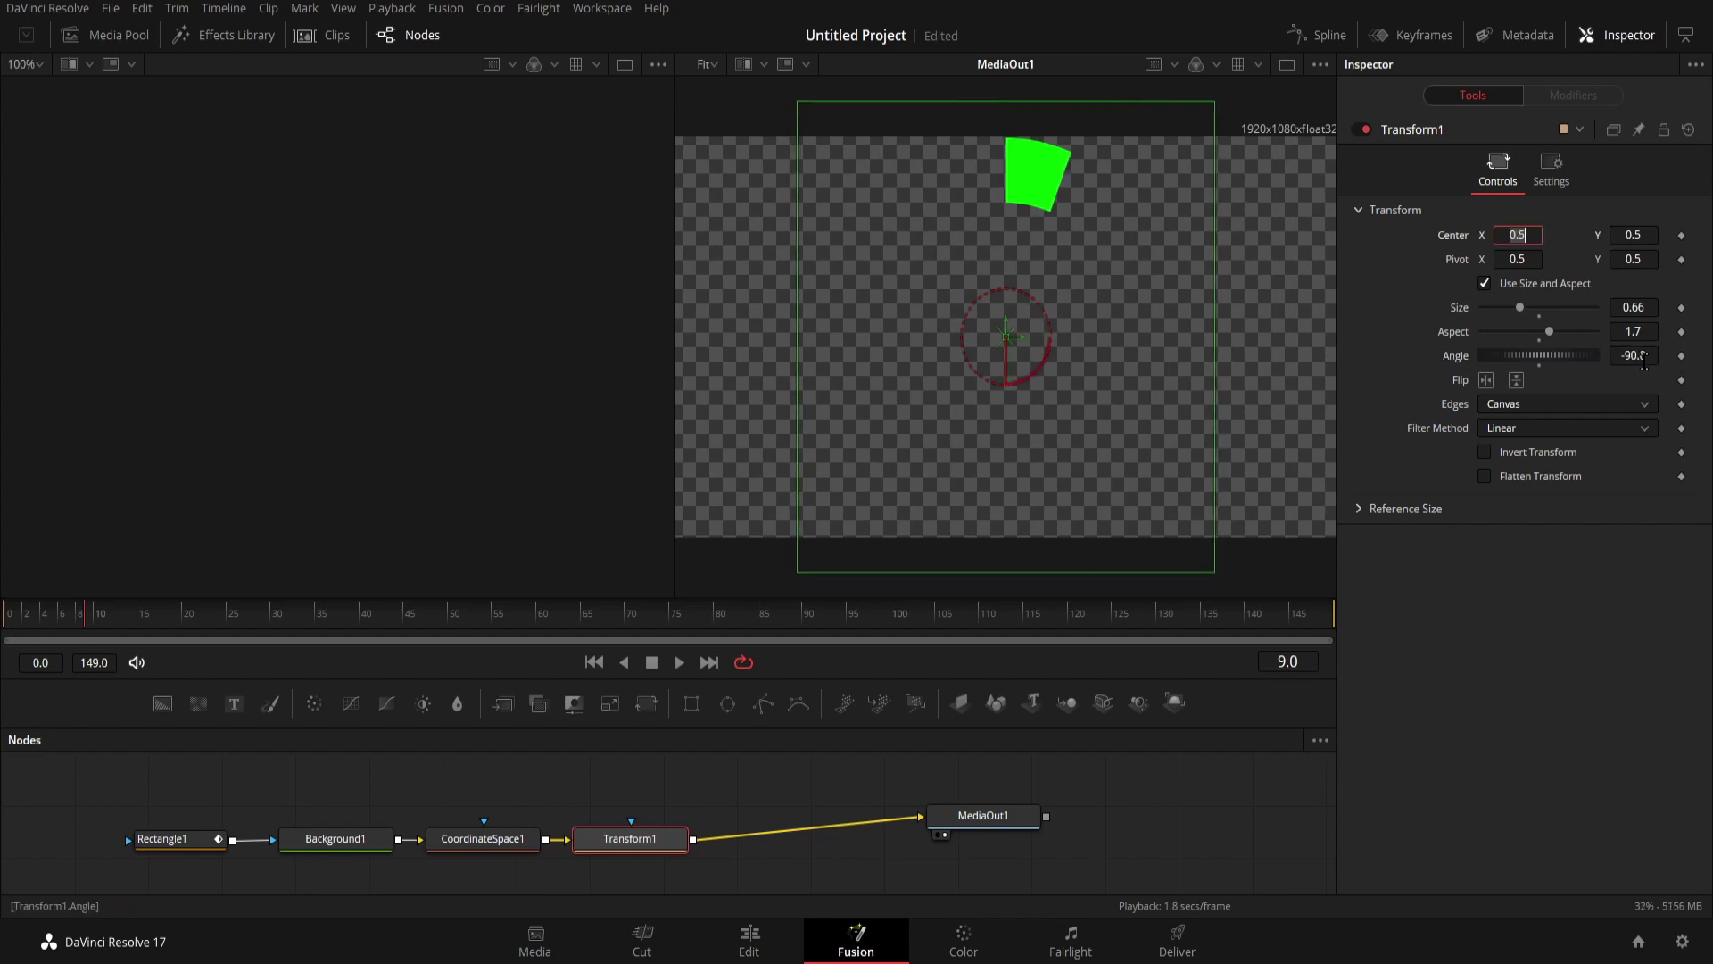
# Step: Play the rotated ring animation from the first frame to check its starting point
pyautogui.click(594, 662)
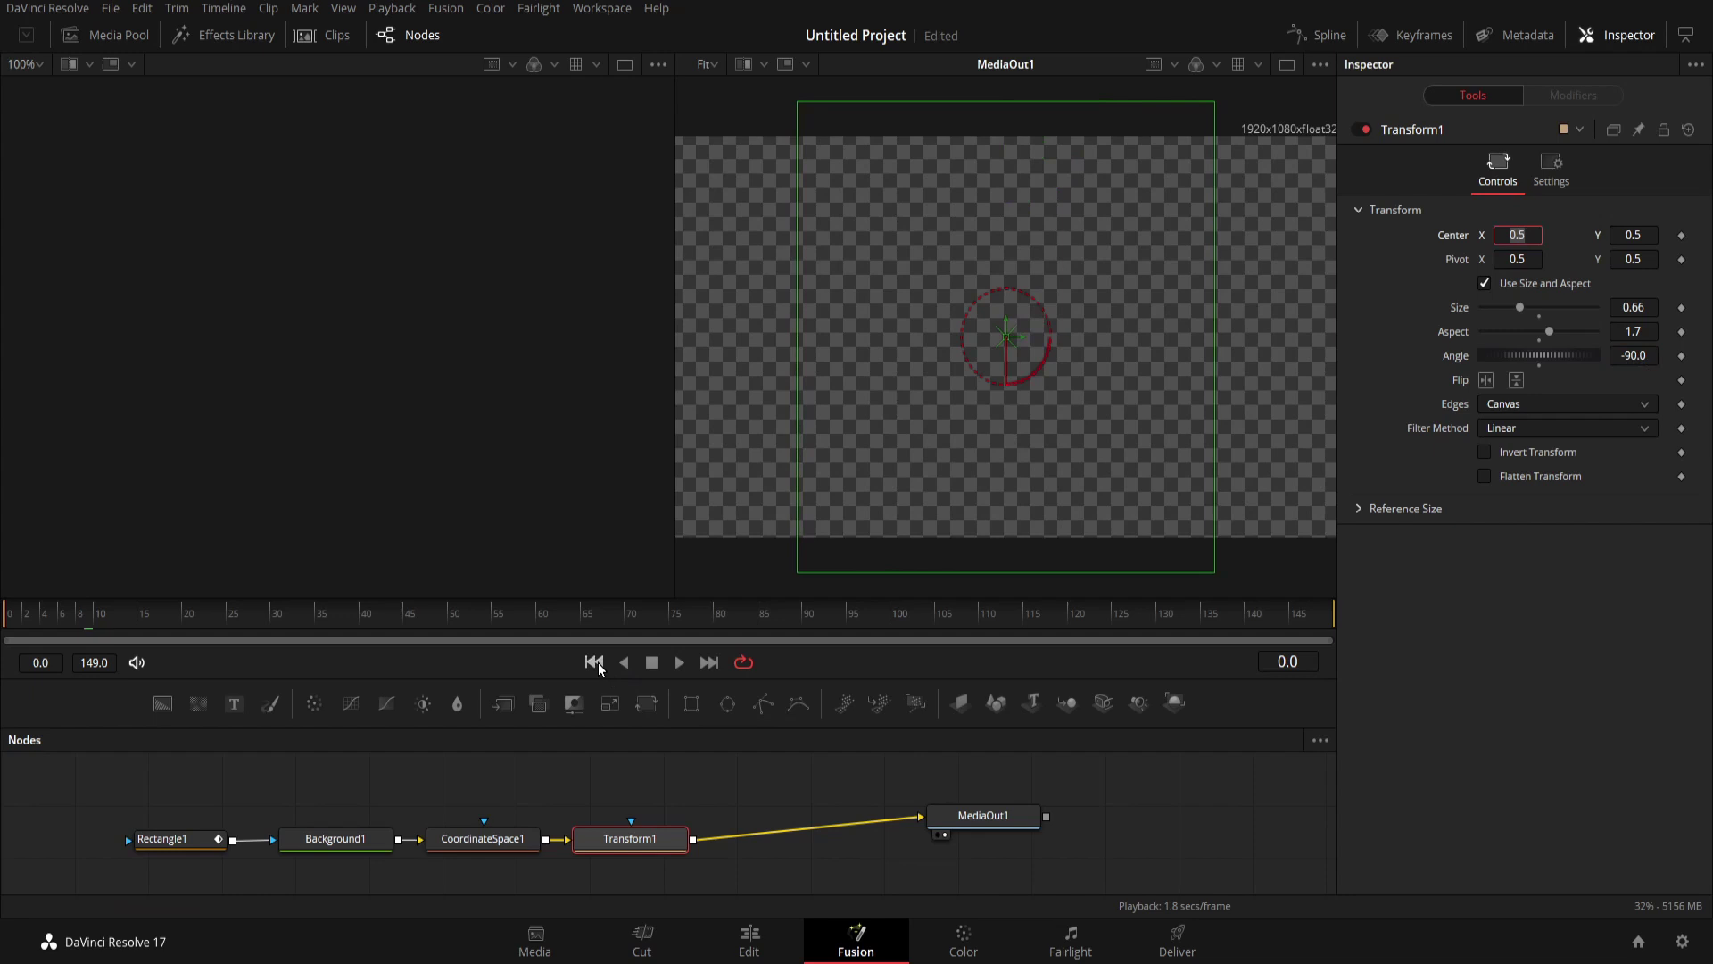
pyautogui.click(680, 664)
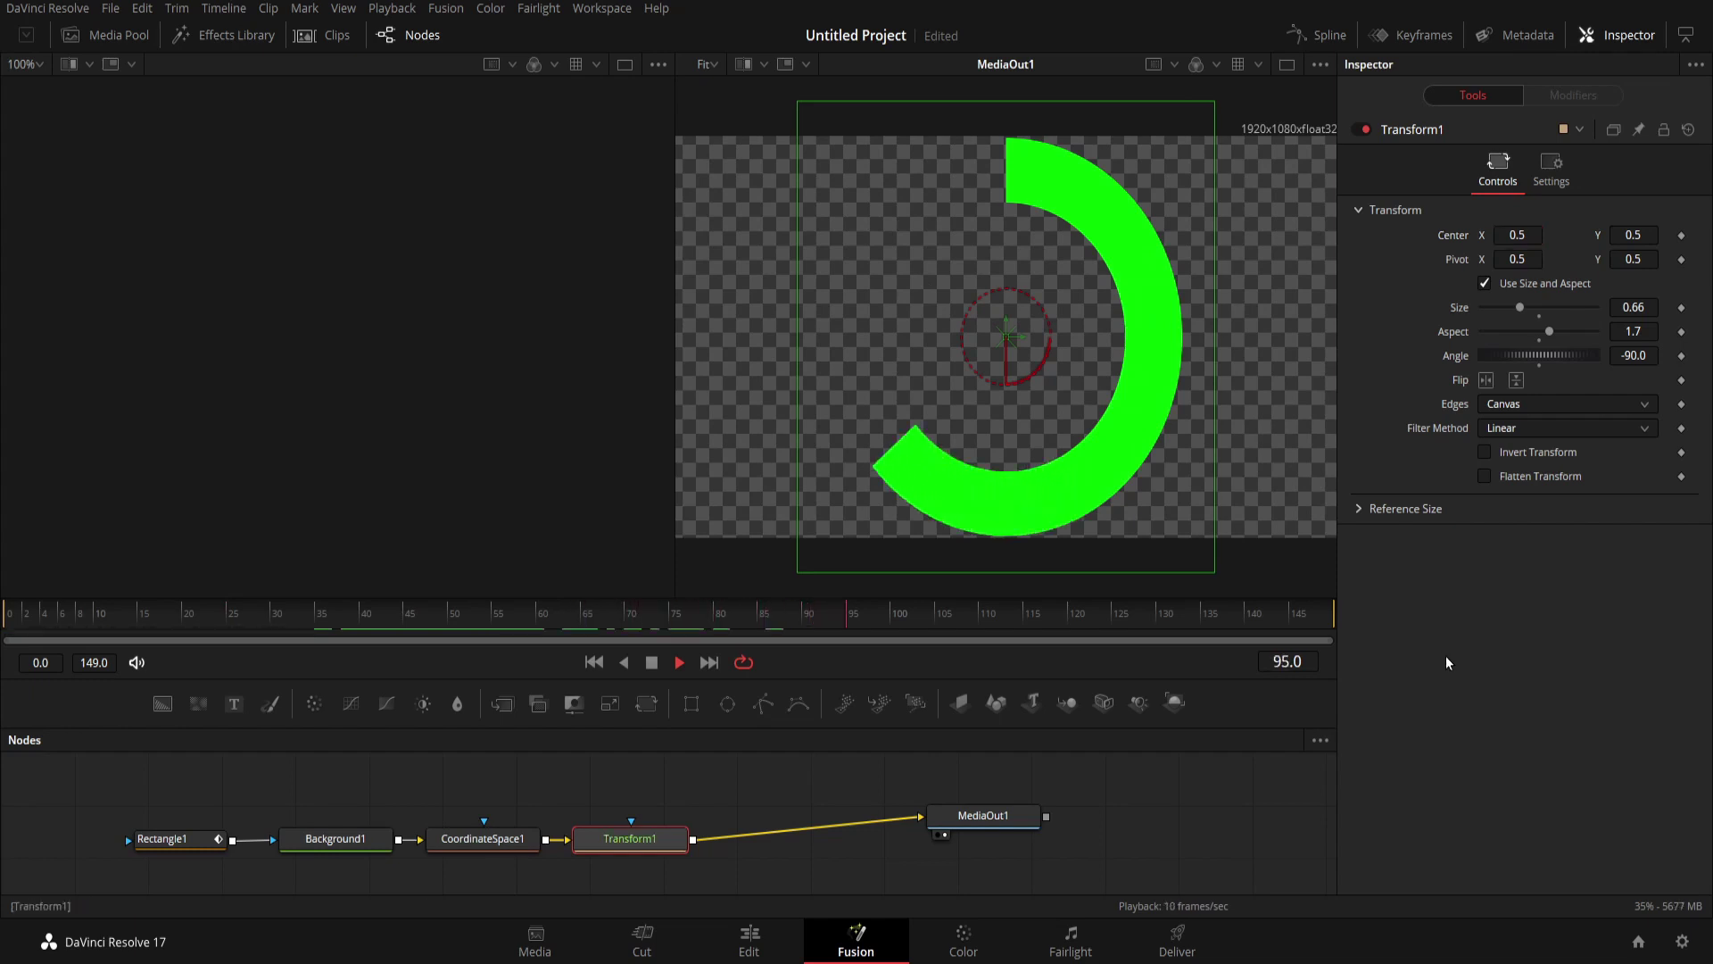
pyautogui.click(658, 663)
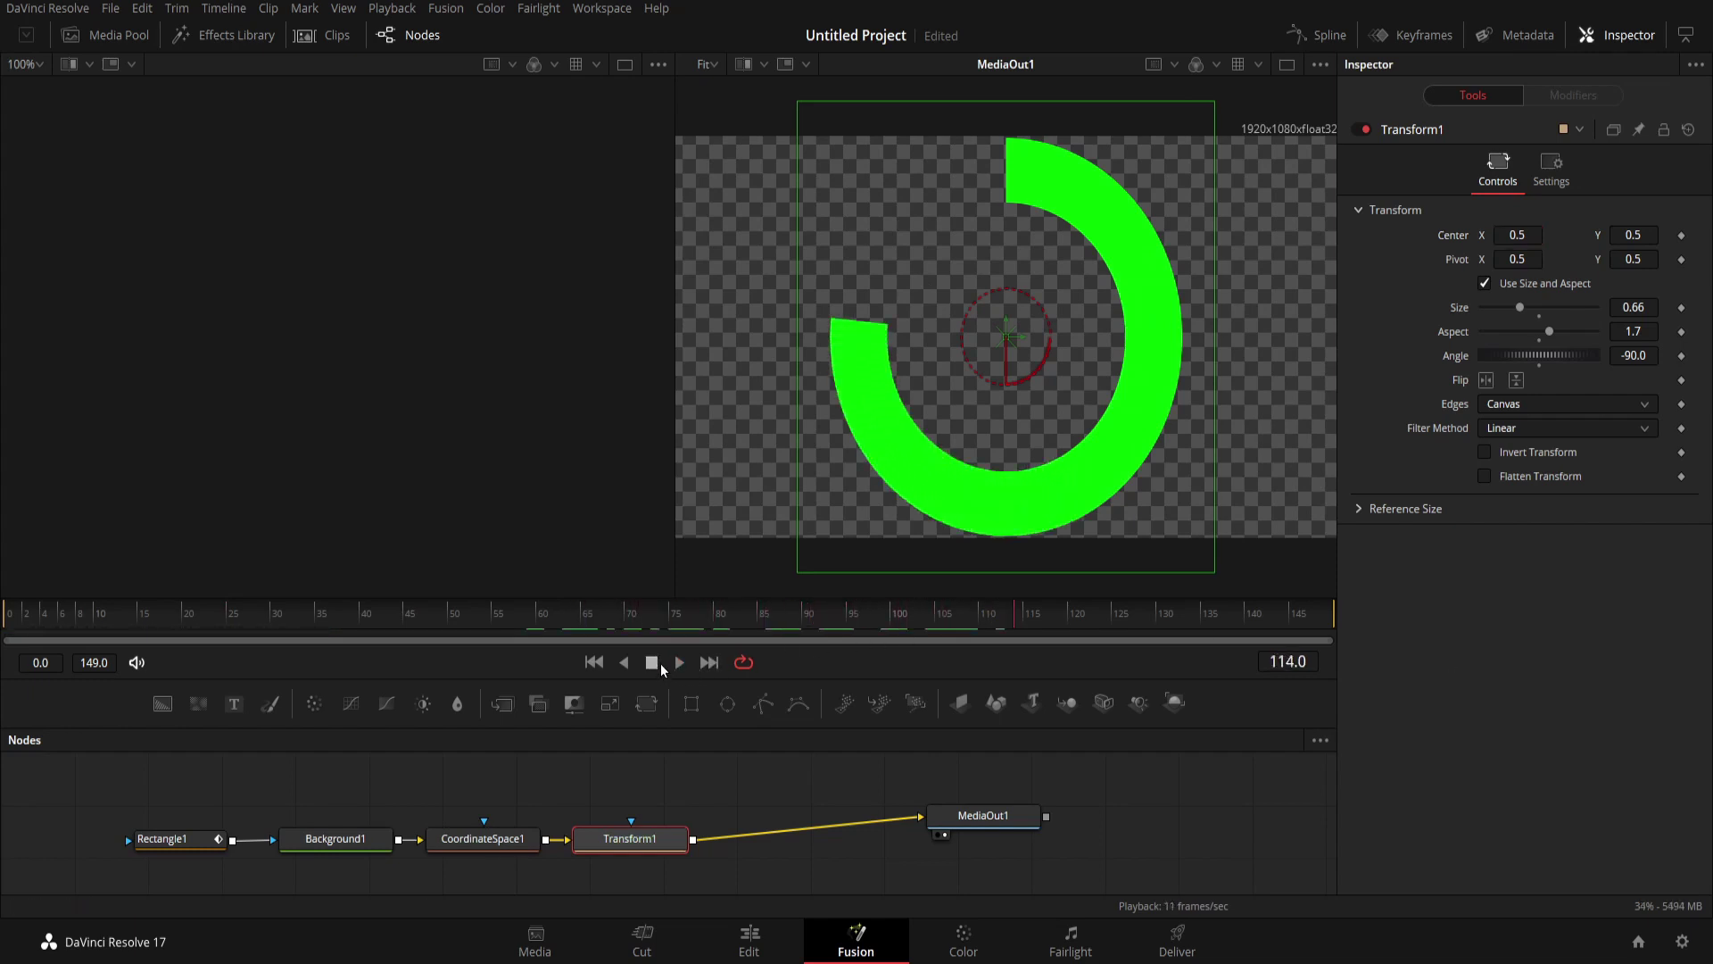
# Step: Go to the last frame and reduce Transform1's size to 0.64
pyautogui.click(708, 662)
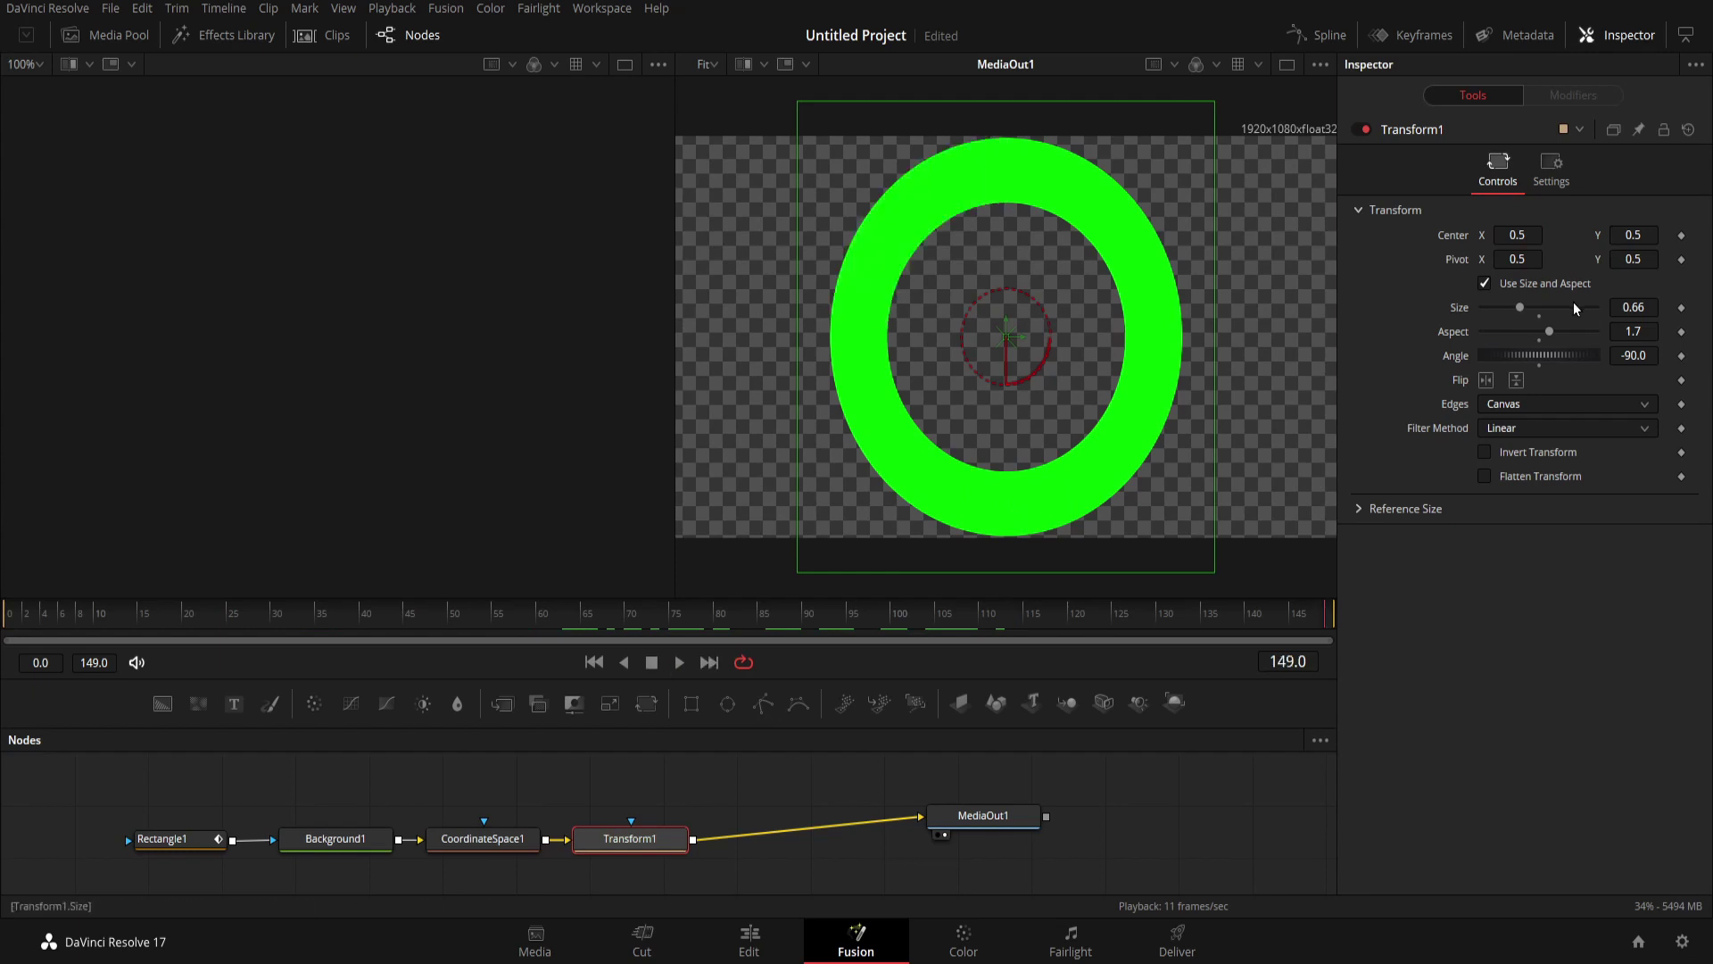
pyautogui.moveTo(1522, 309); pyautogui.dragTo(1522, 316)
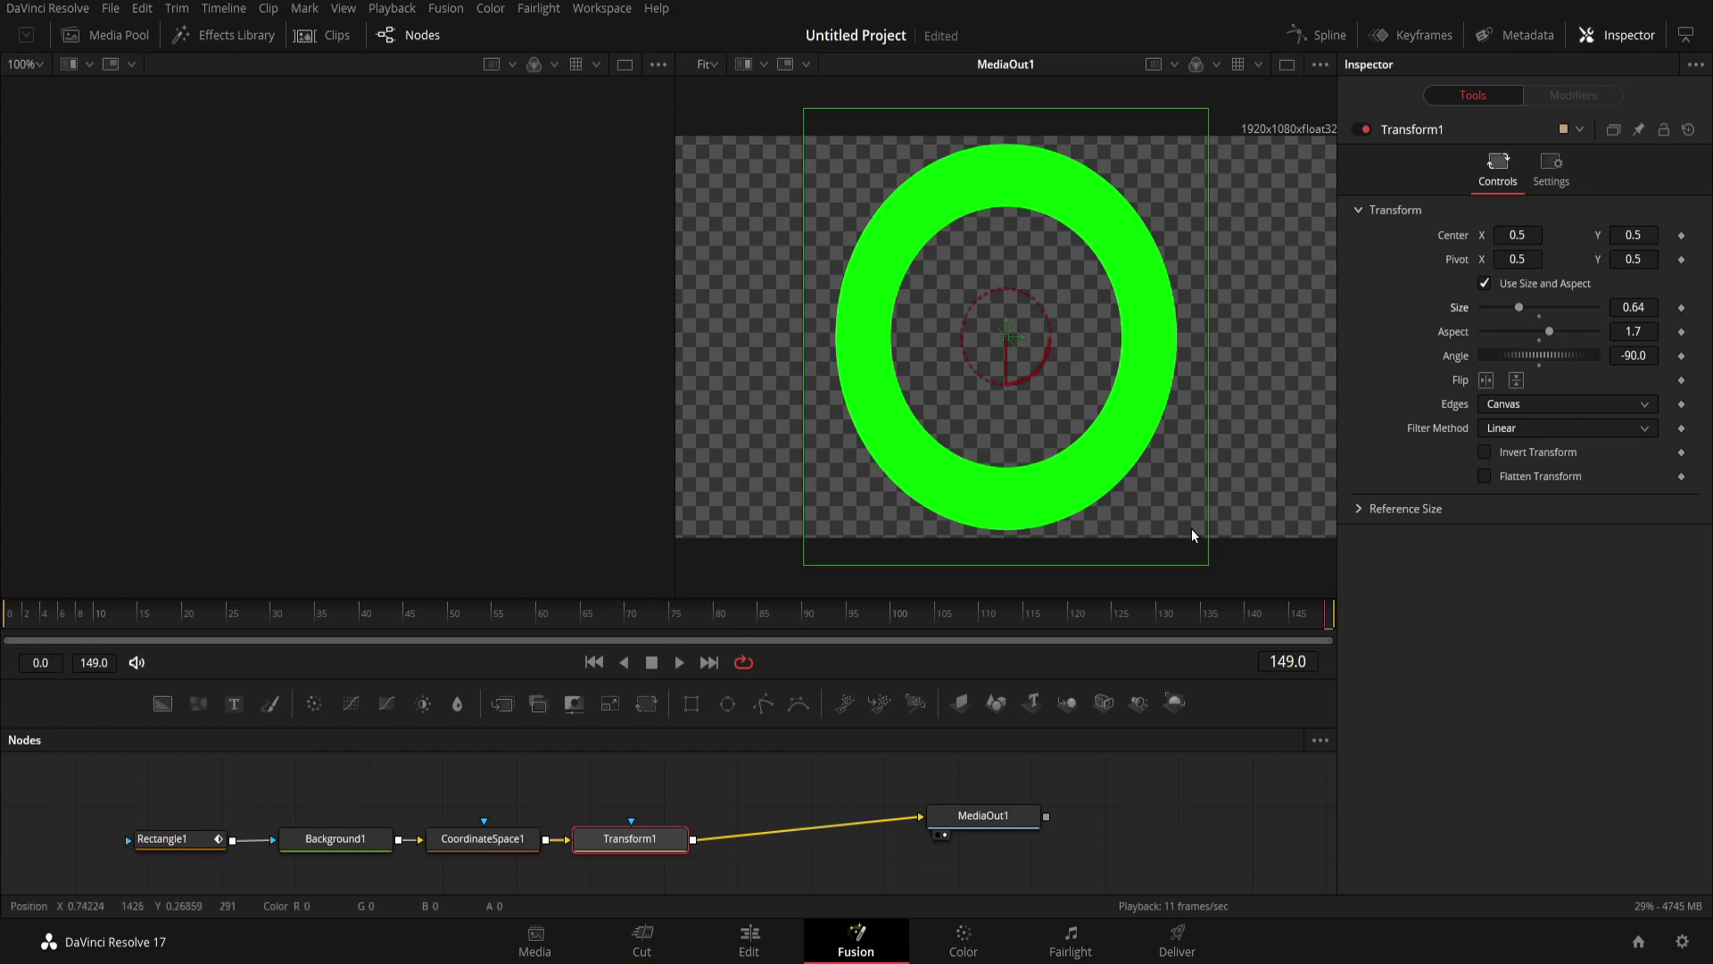
# Step: On the Edit page, change the Fusion Composition clip's duration to 00:00:12:00
pyautogui.click(749, 939)
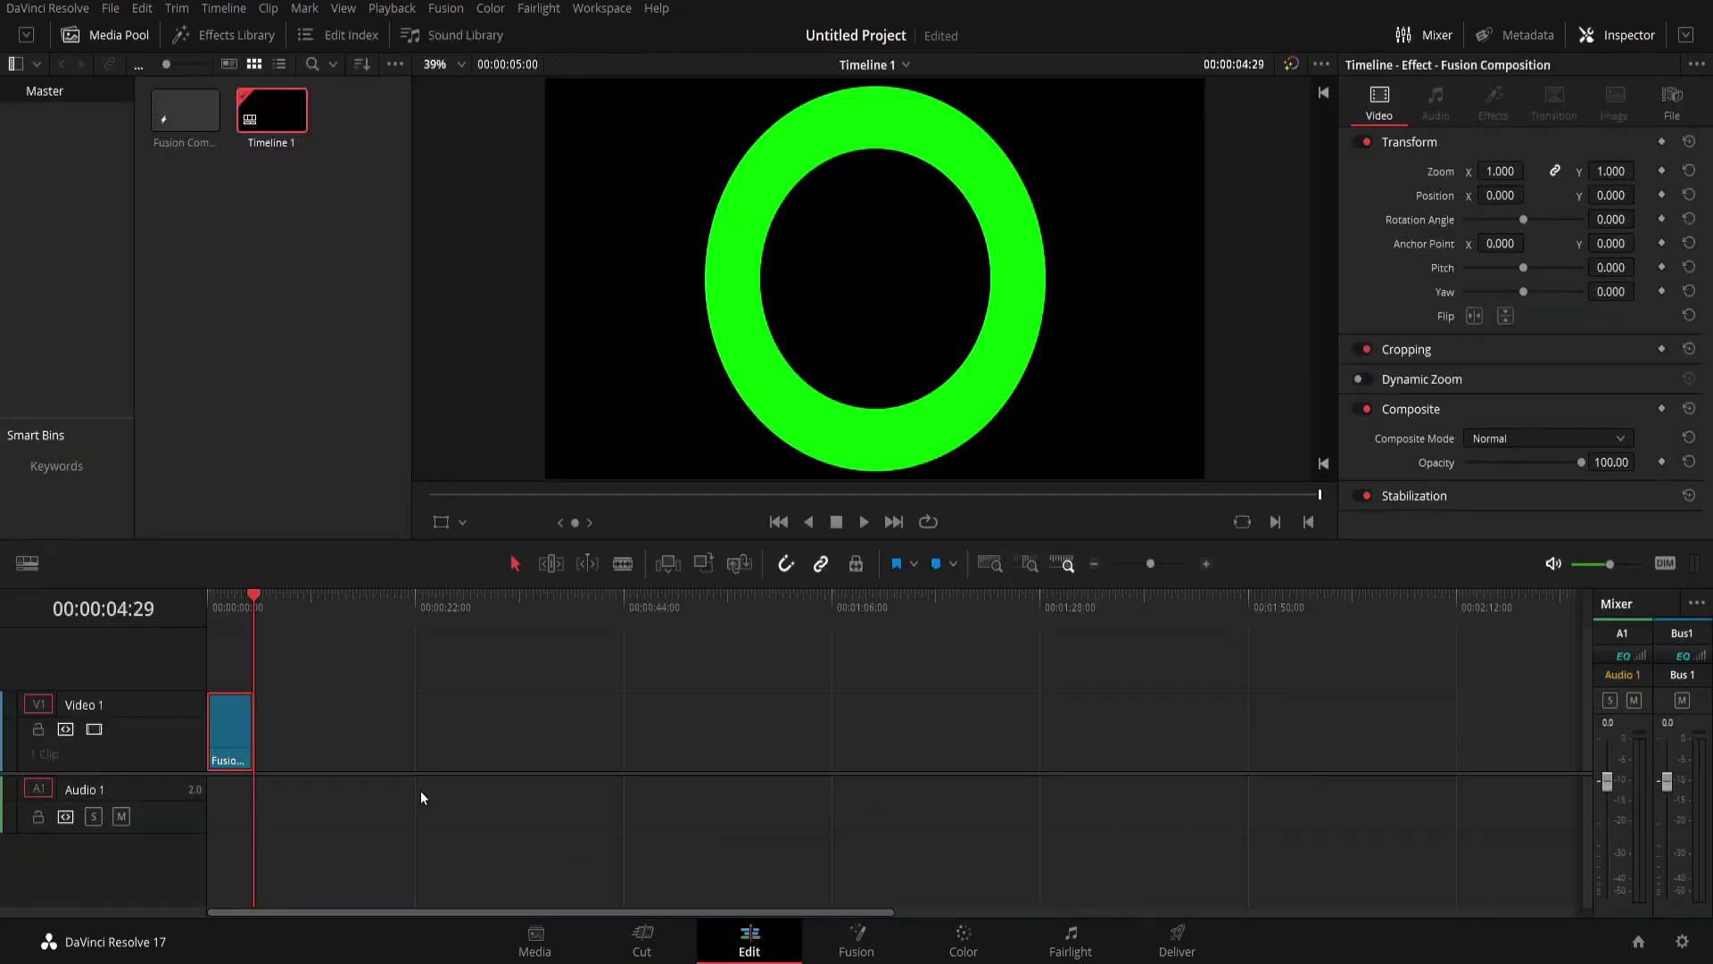
pyautogui.rightClick(227, 741)
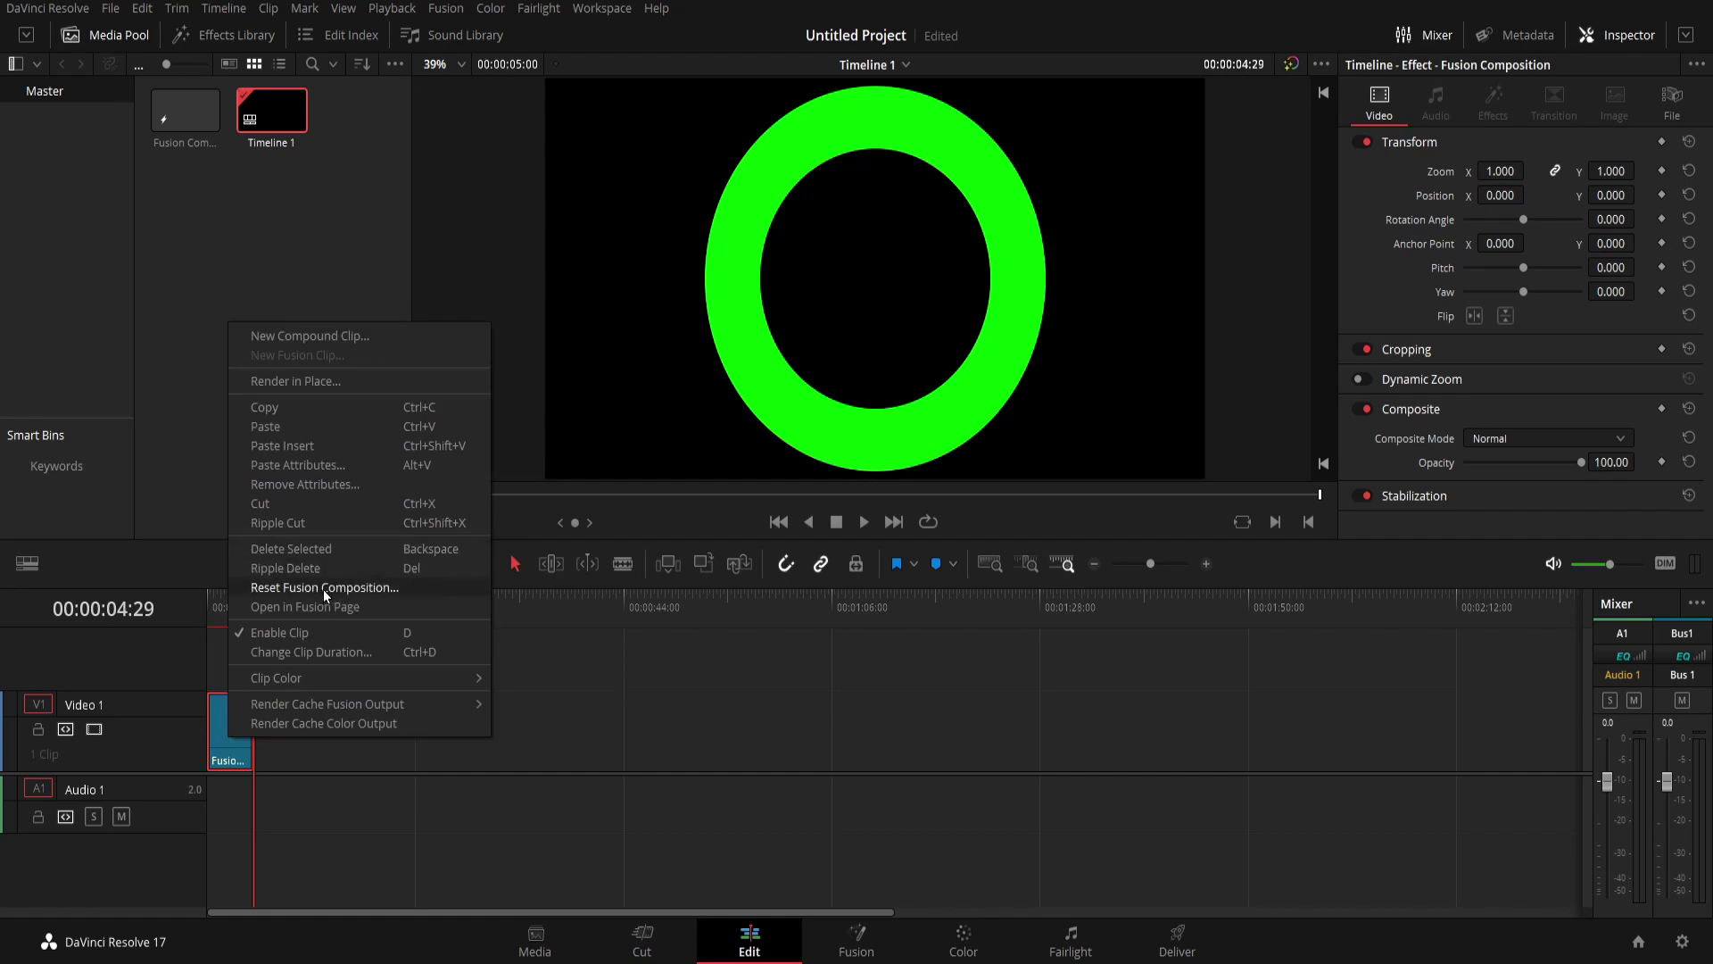
pyautogui.click(335, 655)
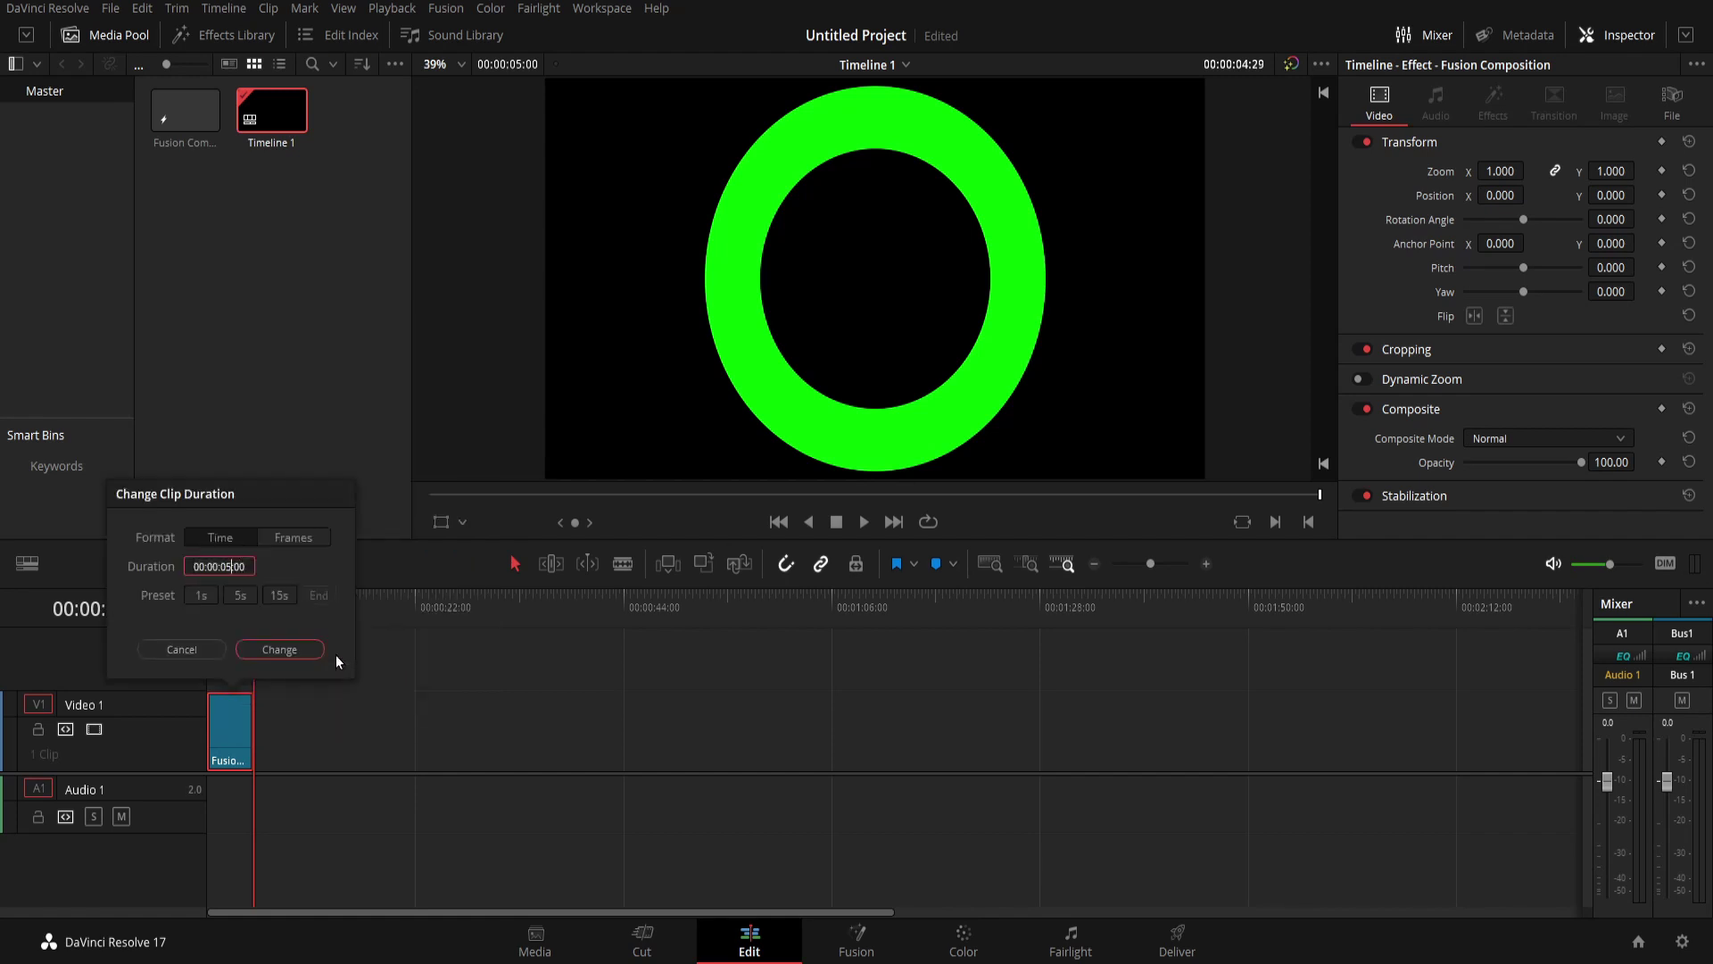
pyautogui.write('1200')
pyautogui.press('Return')
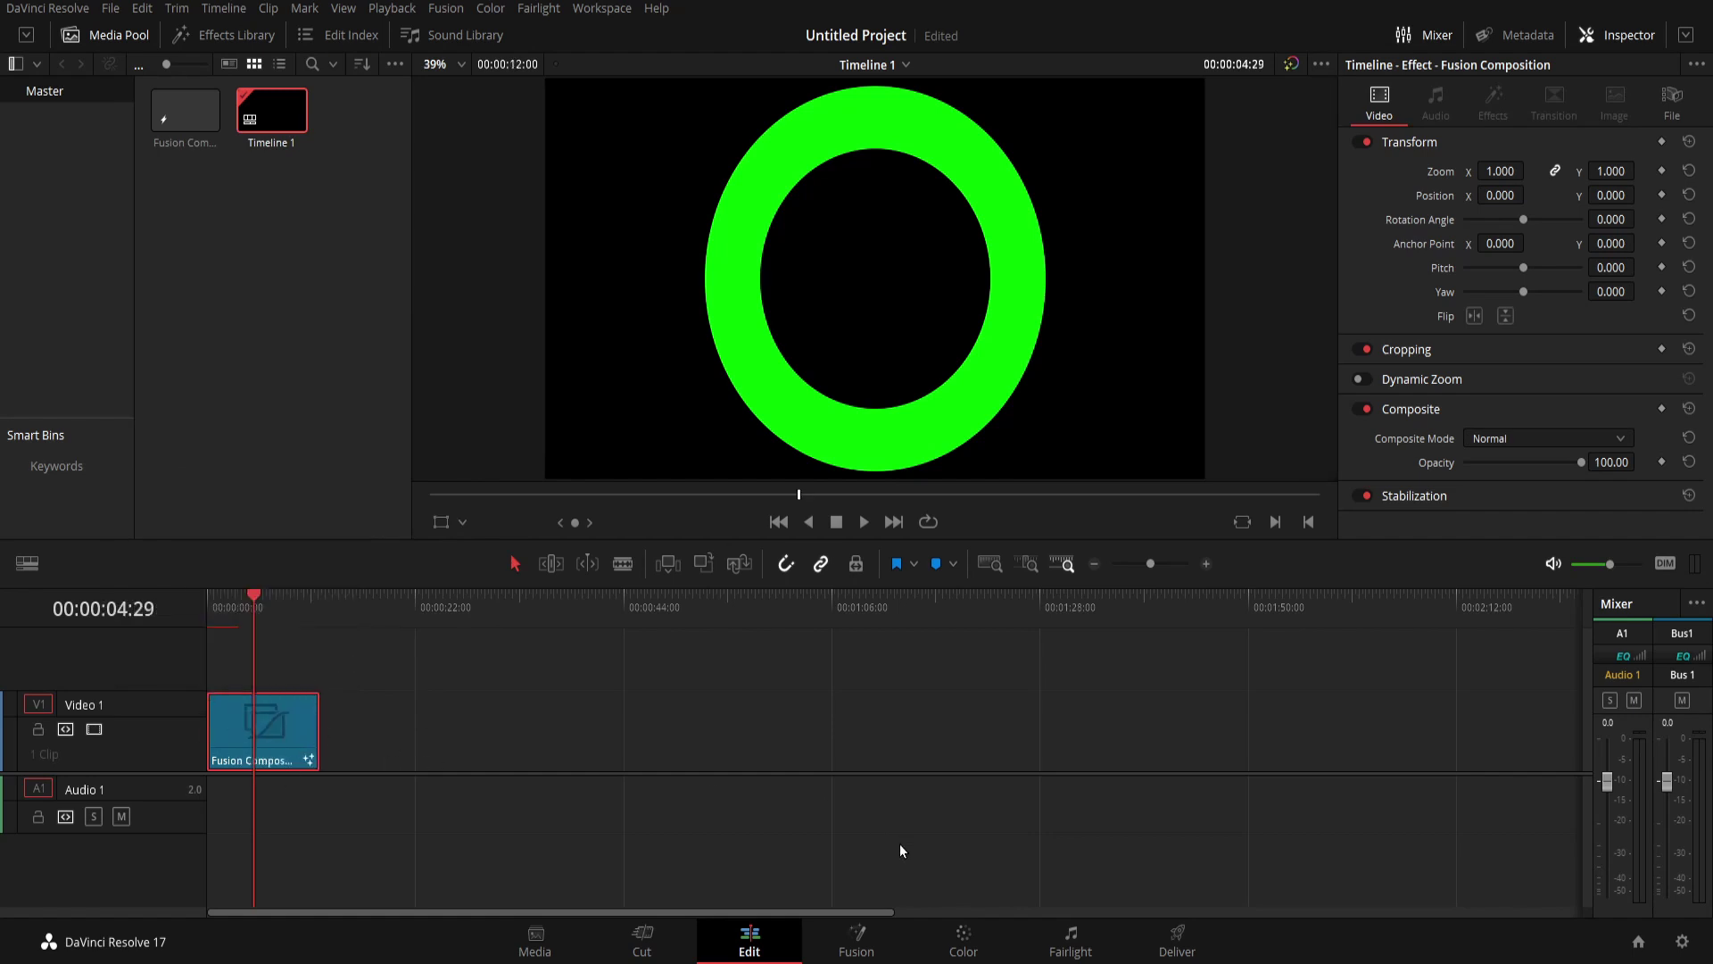
# Step: Return to the Fusion page and play the lengthened composition beyond the last width keyframe
pyautogui.click(857, 937)
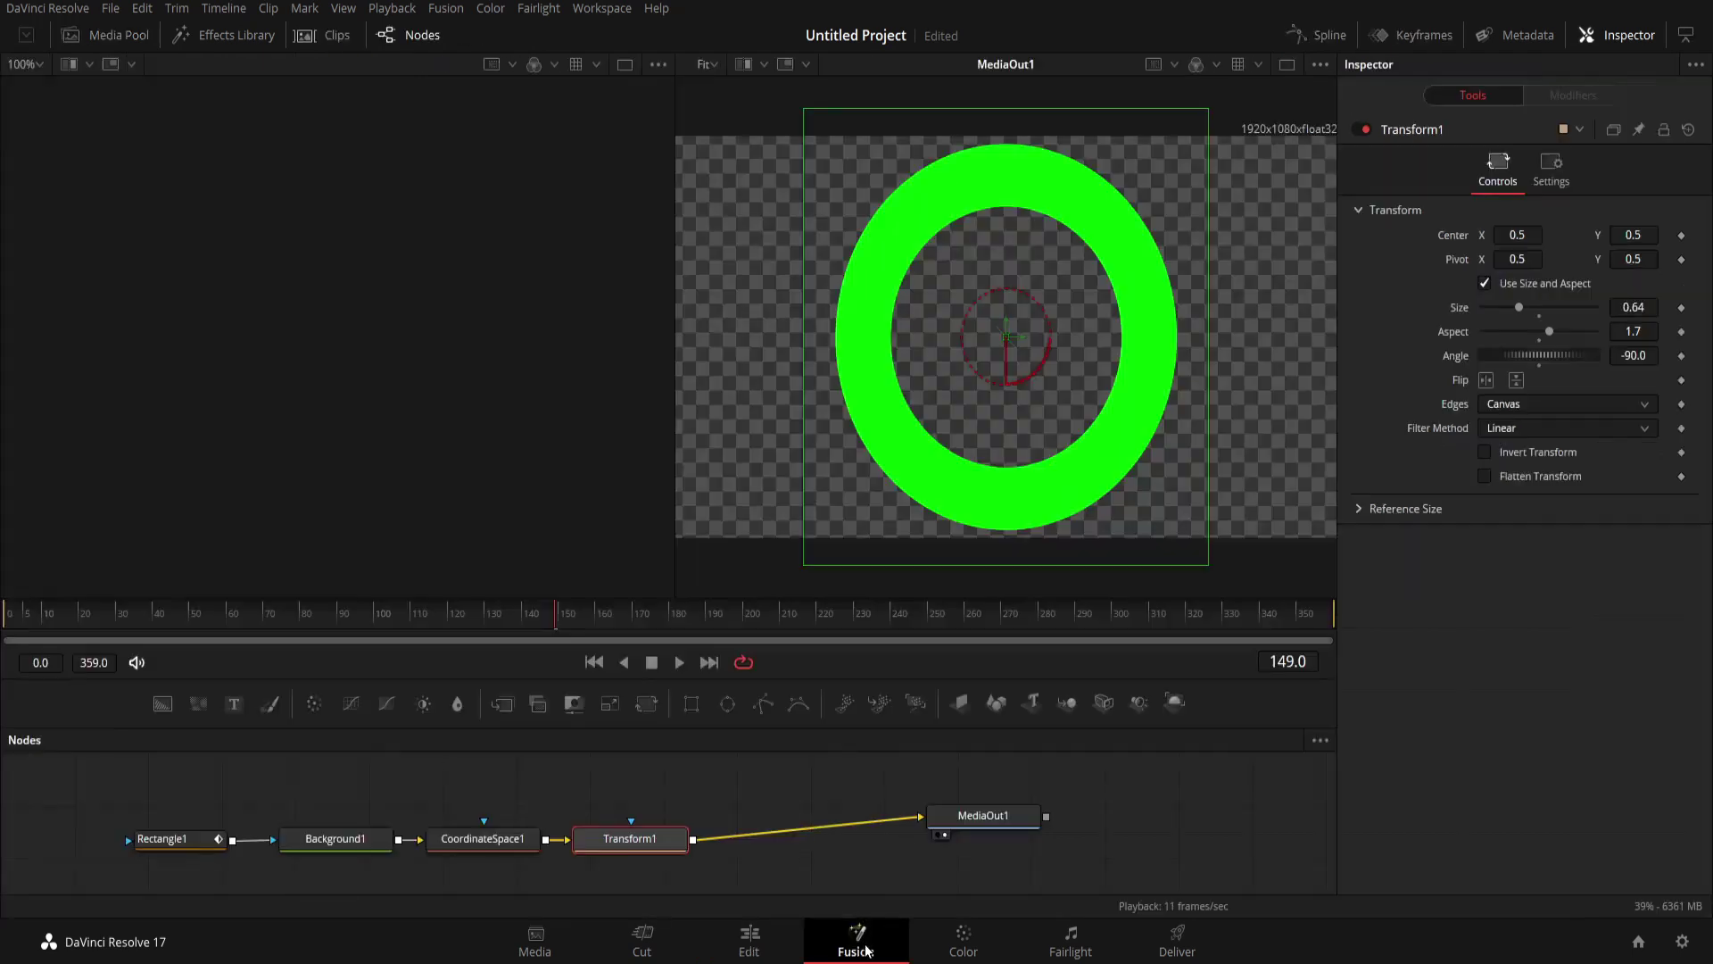
pyautogui.click(680, 663)
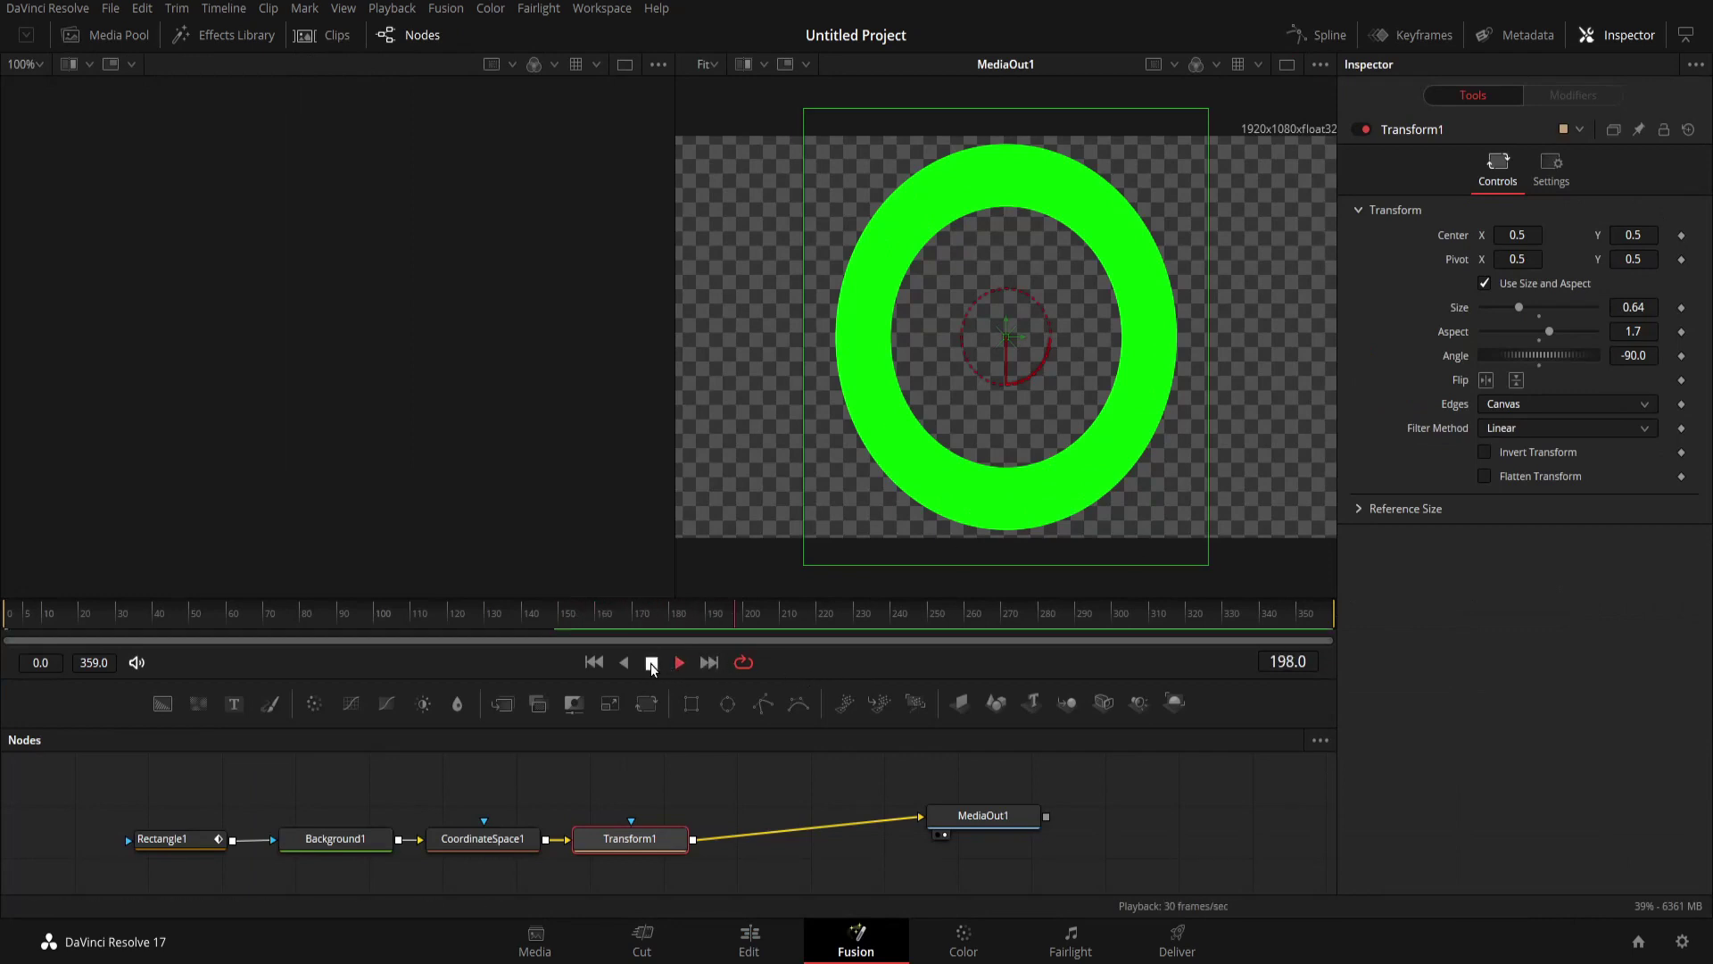
pyautogui.click(653, 662)
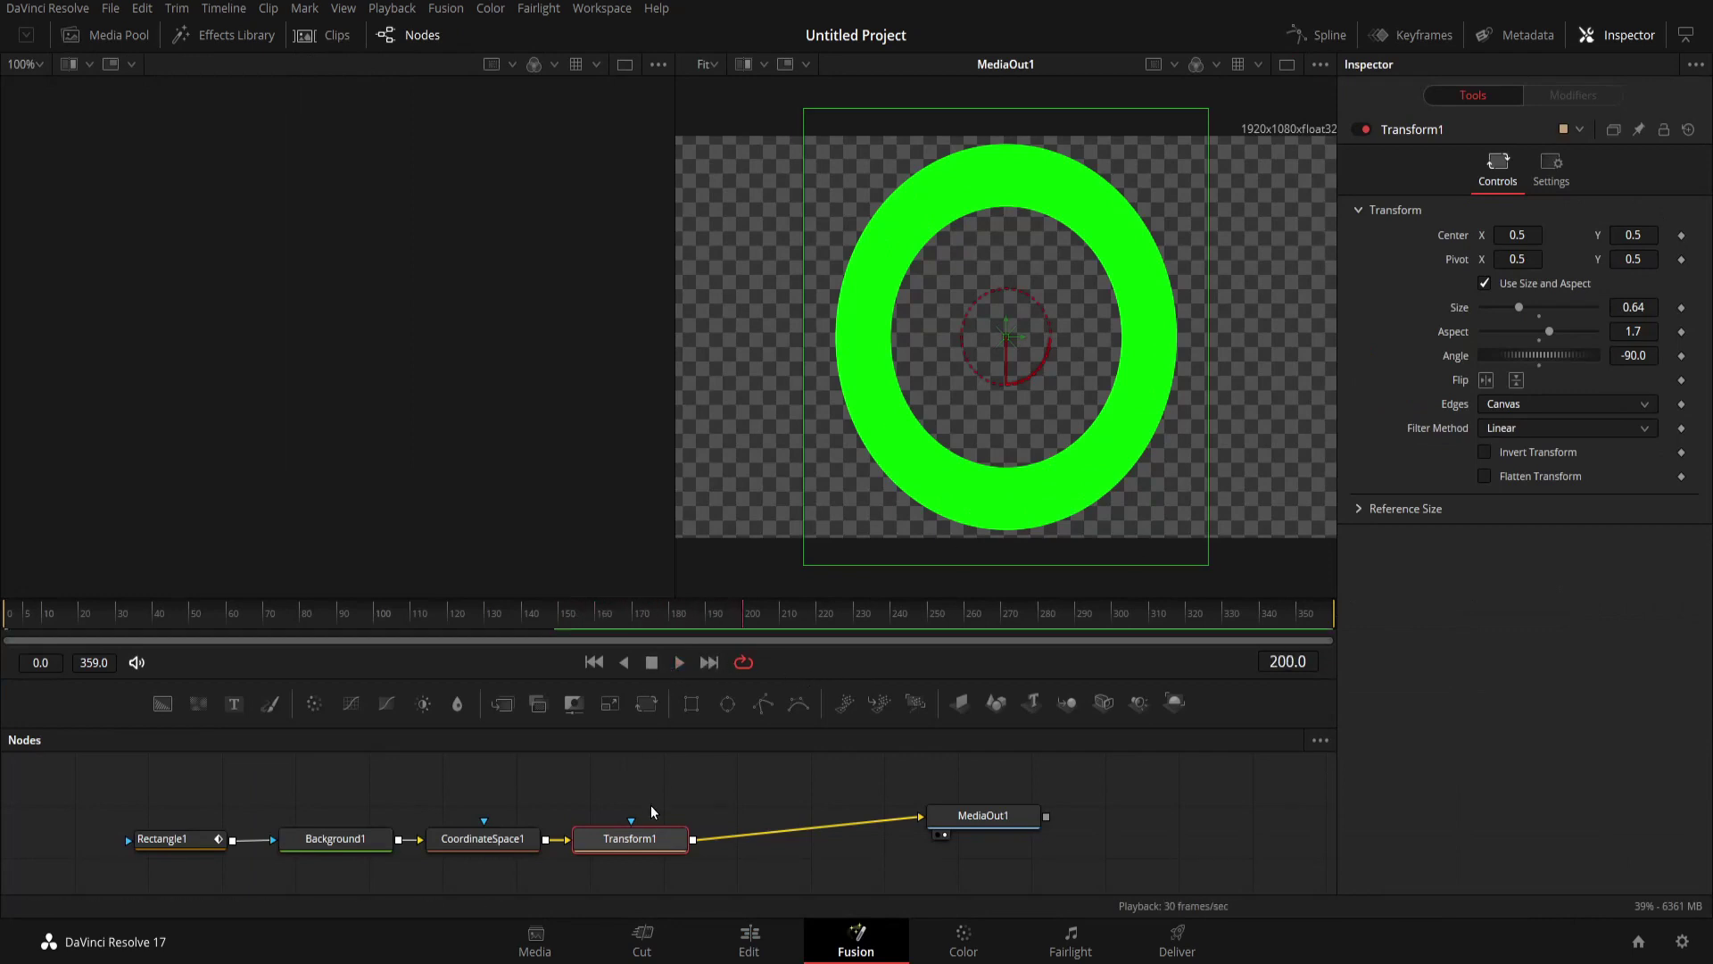
# Step: Show Rectangle1's Width curve in the Spline editor, fit it to the view and enlarge the editor area
pyautogui.click(1317, 38)
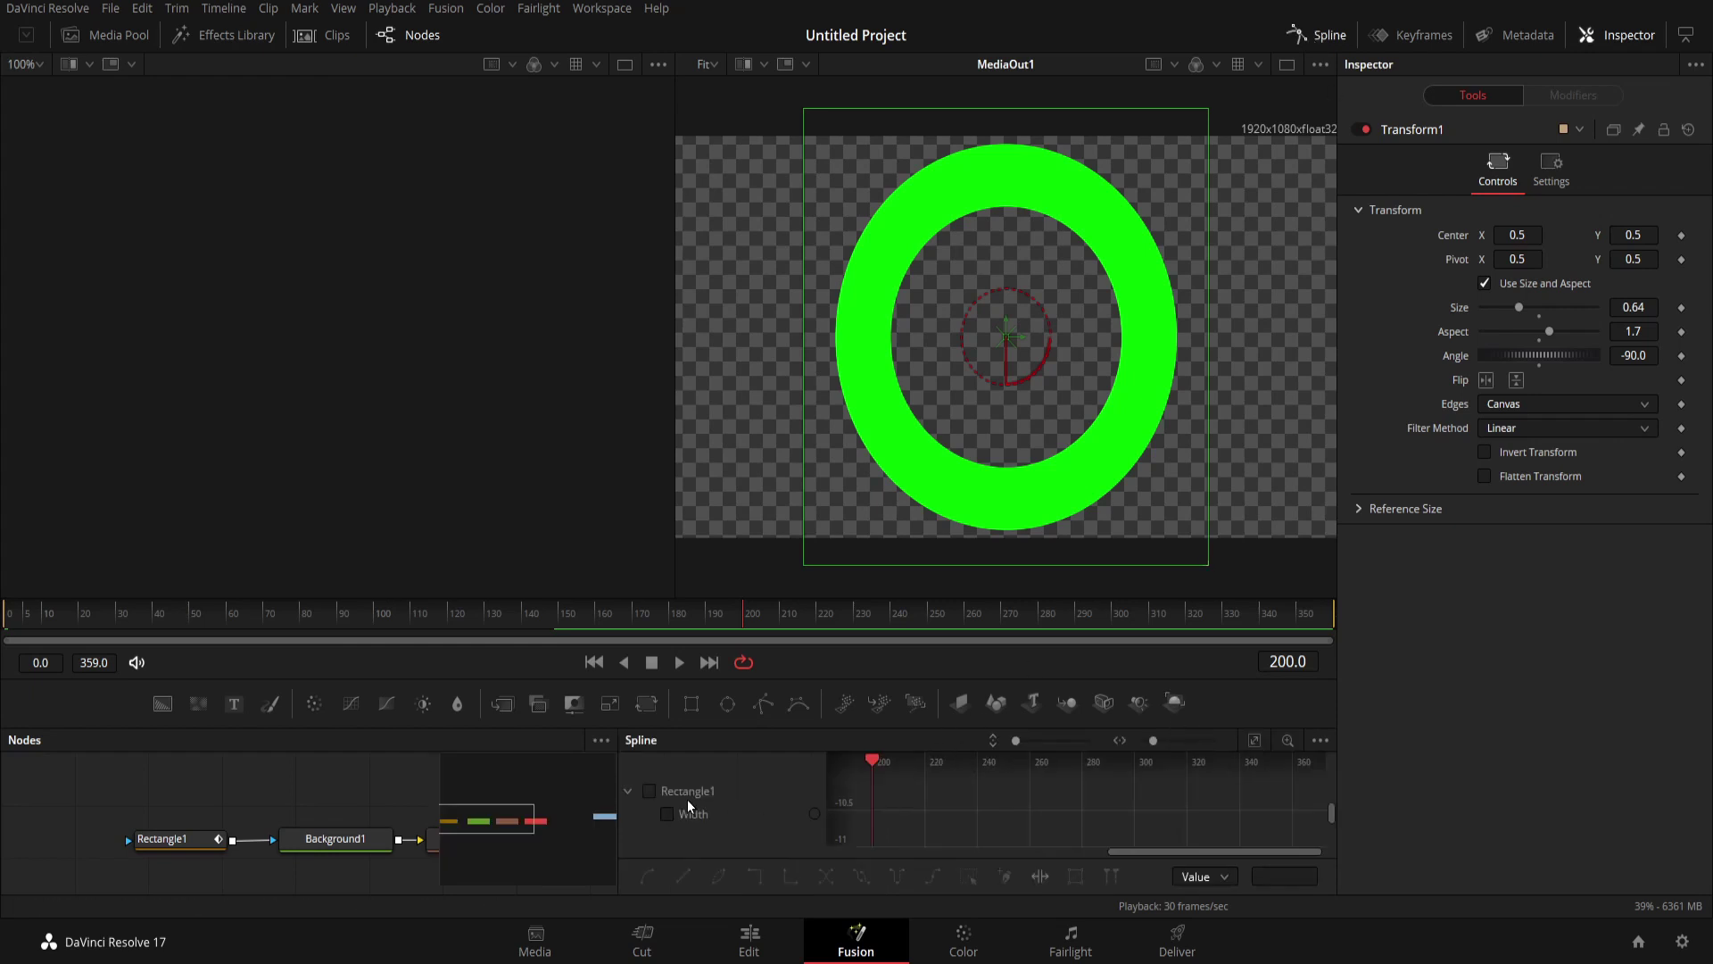
pyautogui.click(656, 791)
pyautogui.click(658, 810)
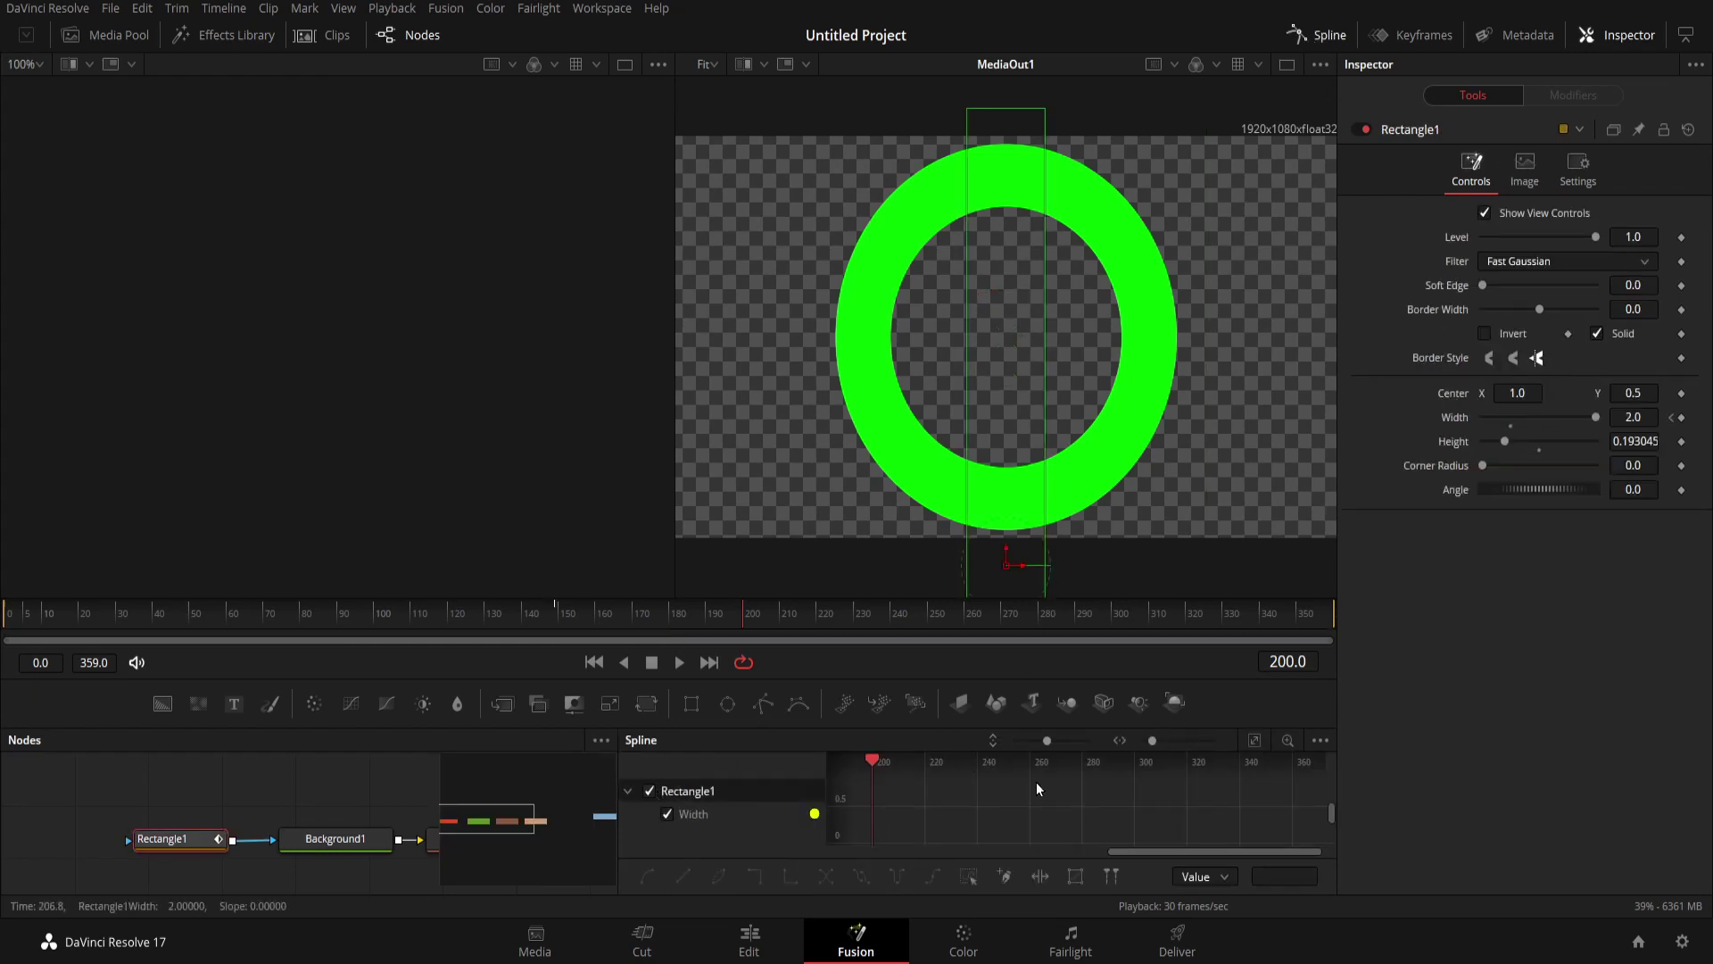
pyautogui.click(1254, 741)
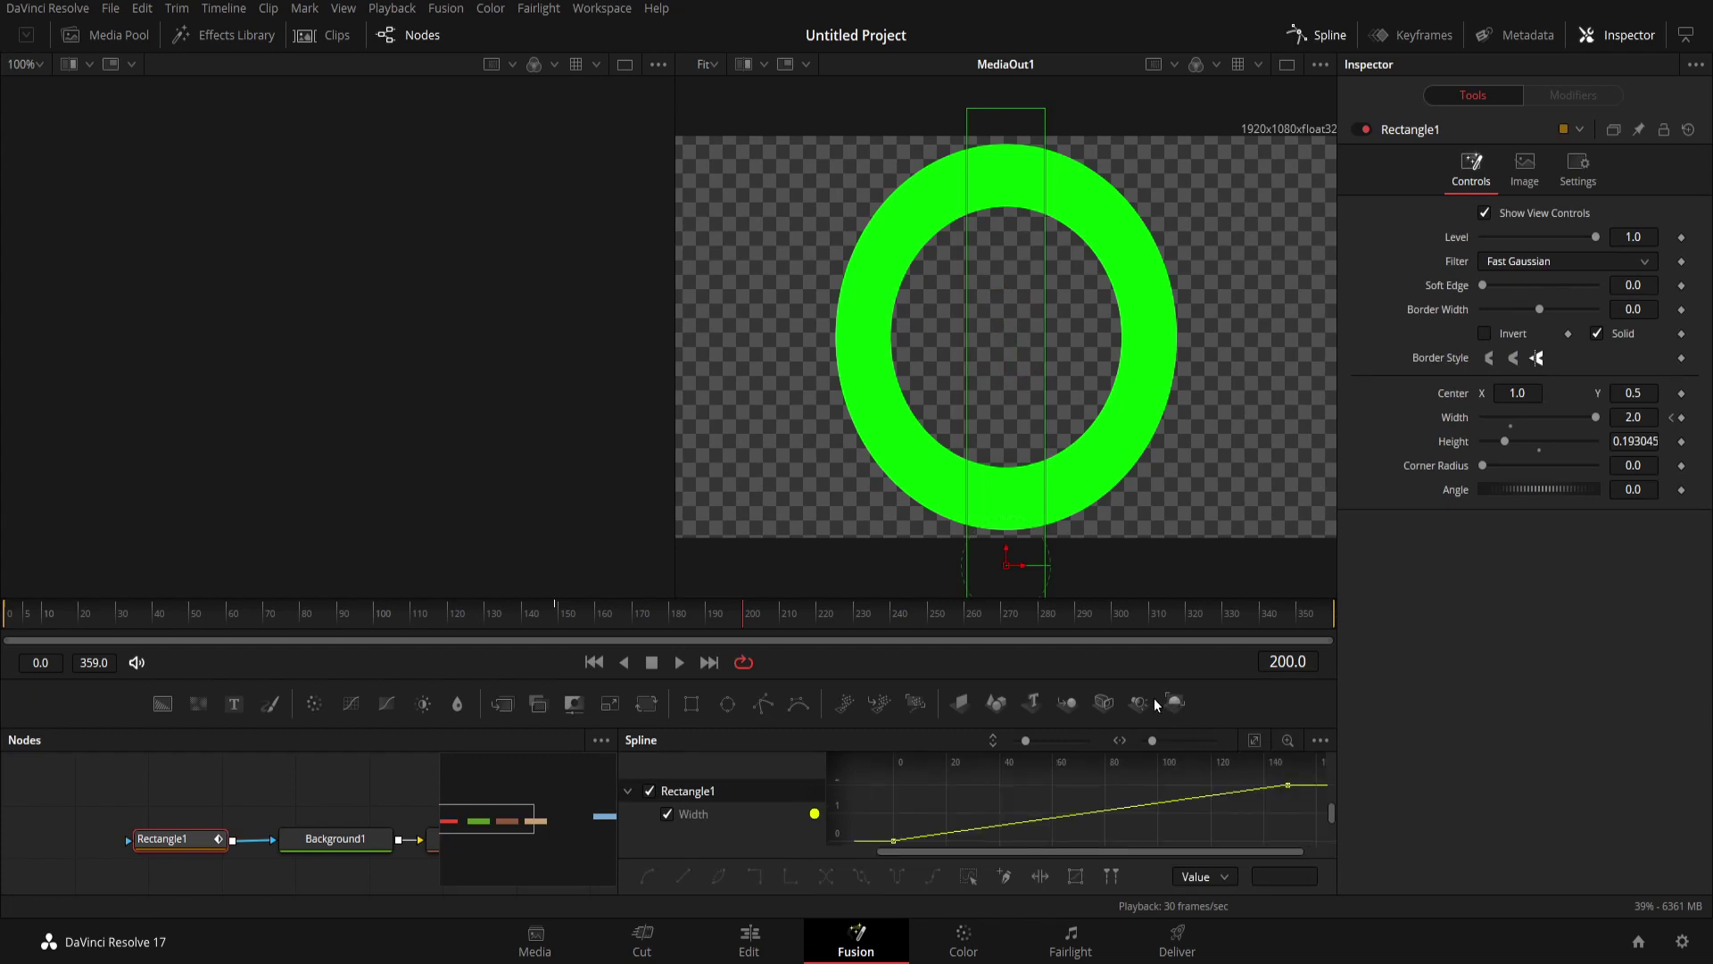
pyautogui.moveTo(1228, 730); pyautogui.dragTo(1209, 637)
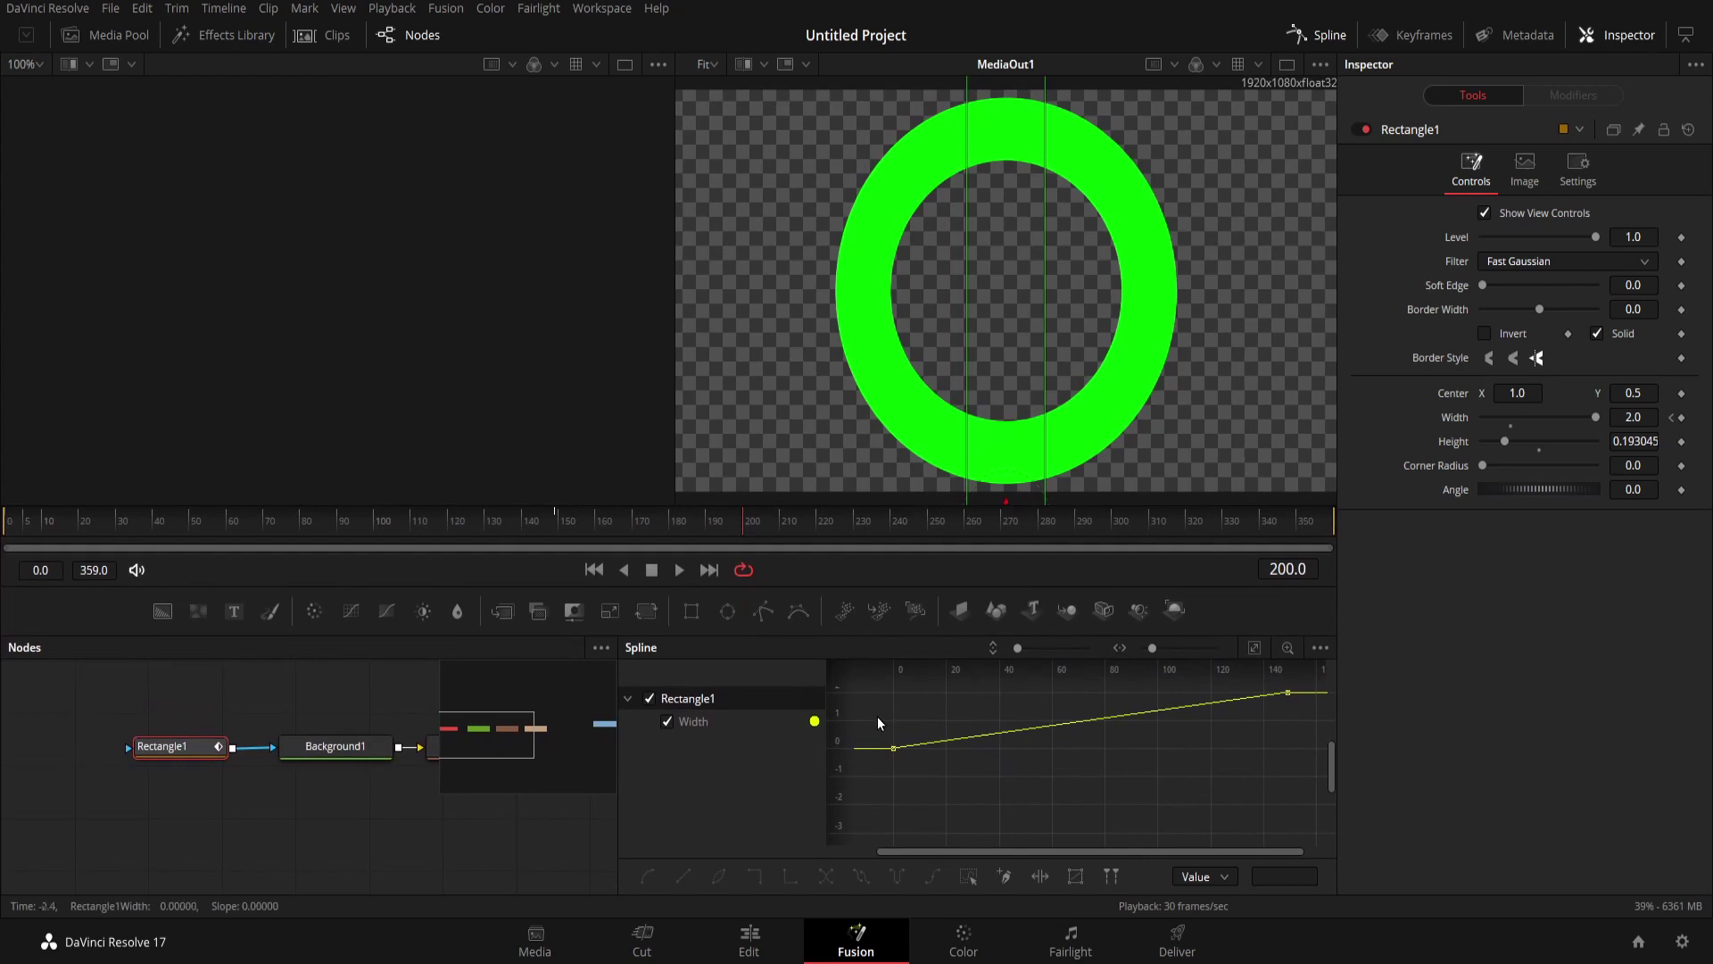
# Step: Select both Width keyframes of Rectangle1 and apply In-out Cubic easing to the curve
pyautogui.moveTo(871, 715); pyautogui.dragTo(1290, 749)
pyautogui.moveTo(858, 783); pyautogui.dragTo(1303, 683)
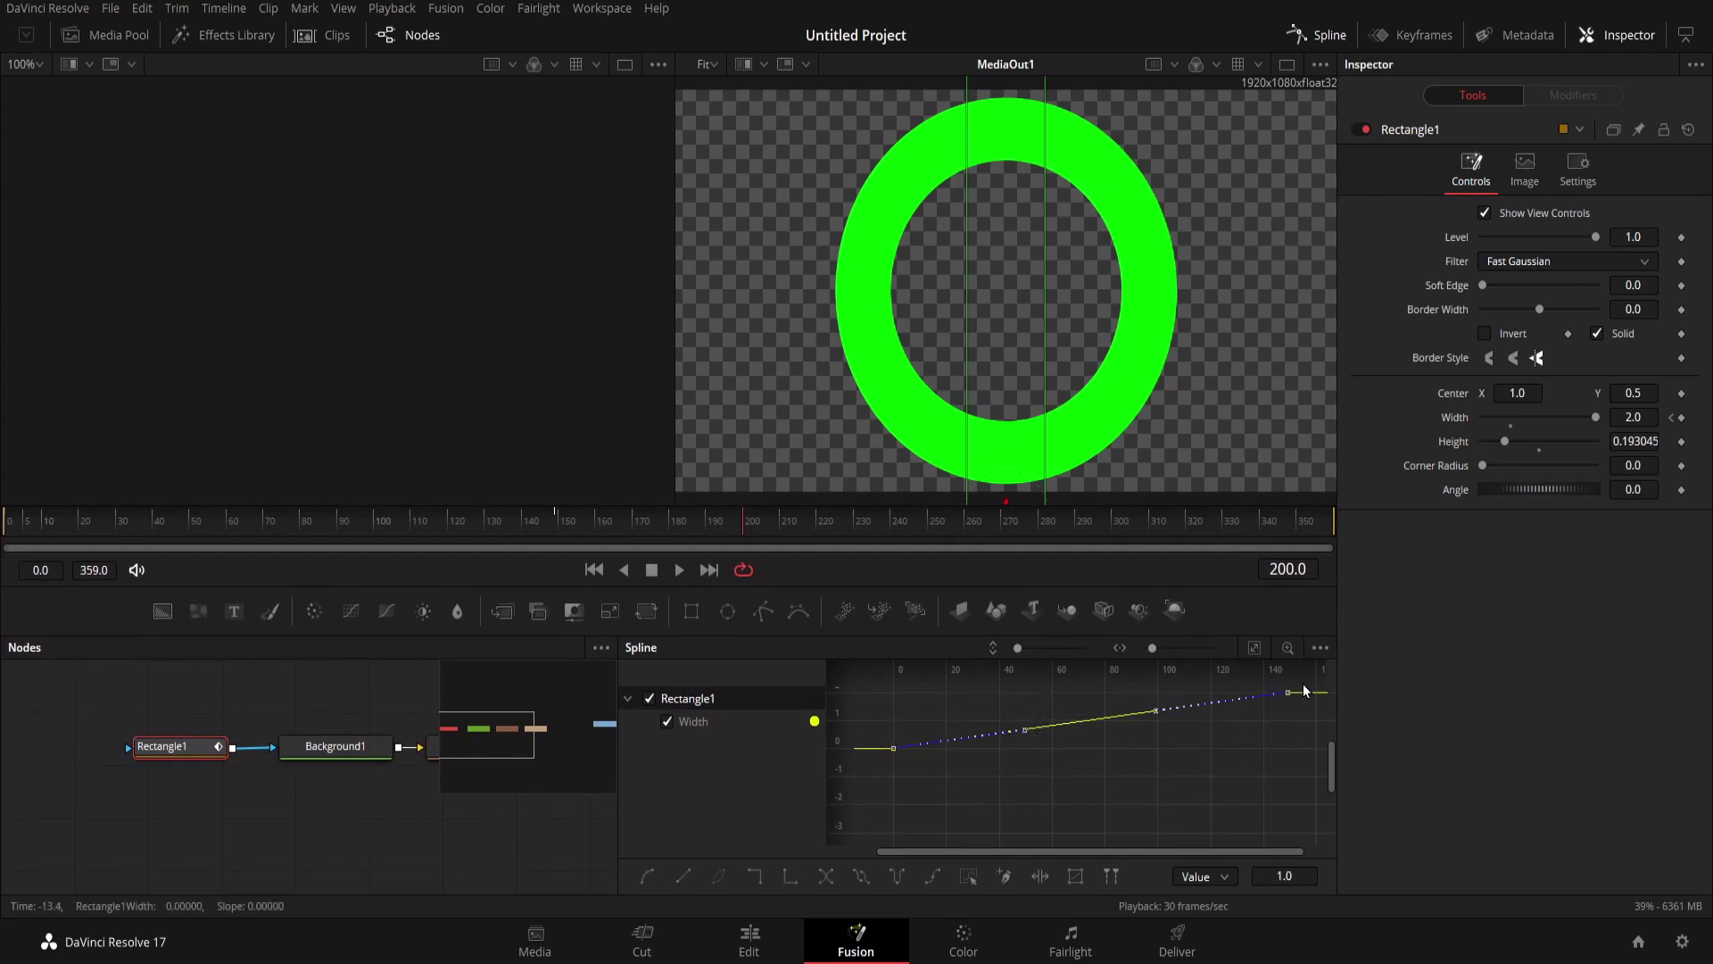
pyautogui.rightClick(1059, 723)
pyautogui.moveTo(1220, 384)
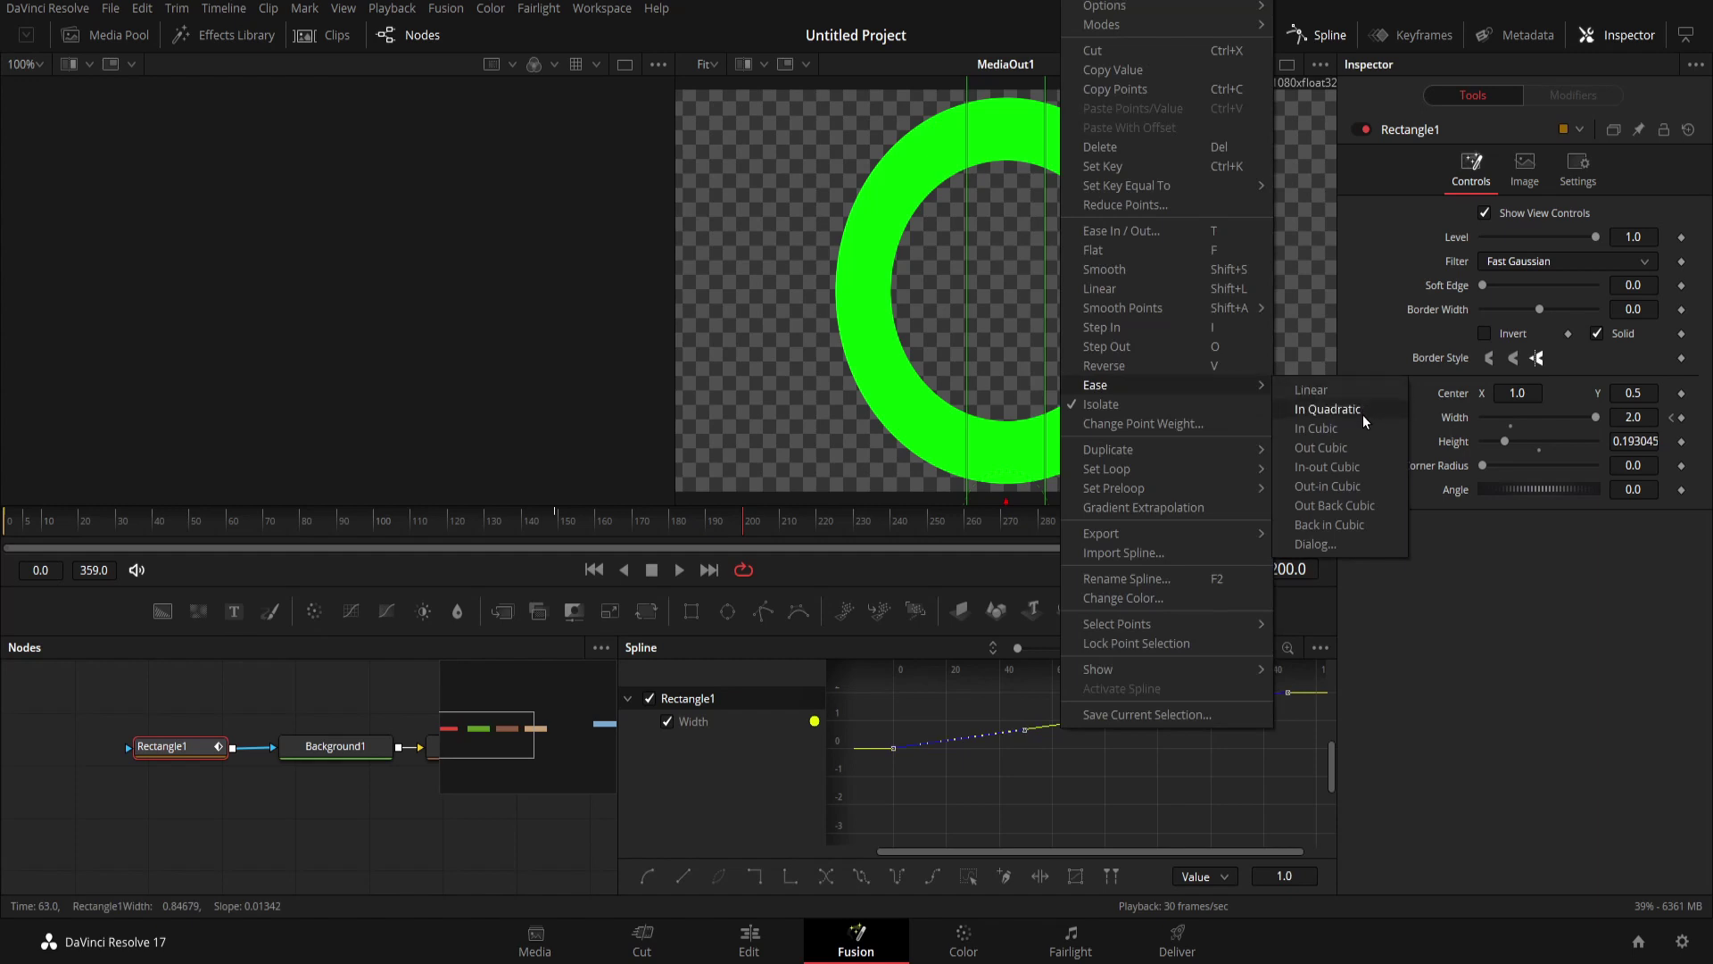
pyautogui.click(1346, 473)
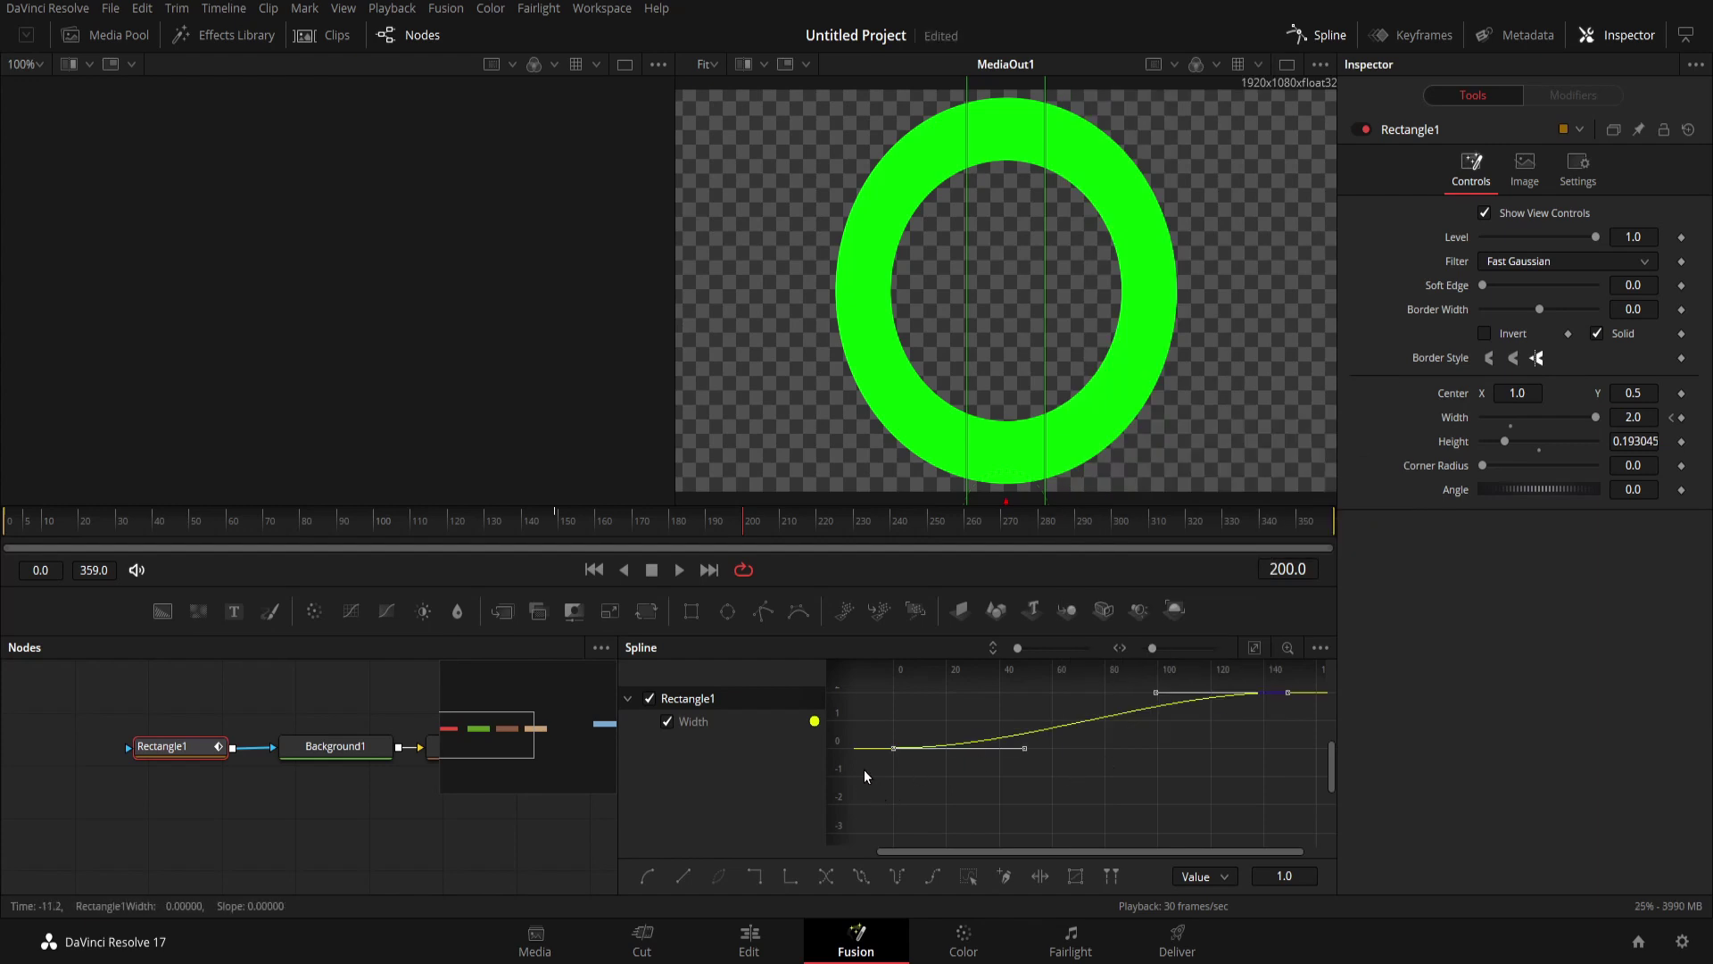
# Step: Duplicate the selected Width keyframes of Rectangle1 as 5 loops and close the Spline editor
pyautogui.moveTo(863, 770); pyautogui.dragTo(1304, 680)
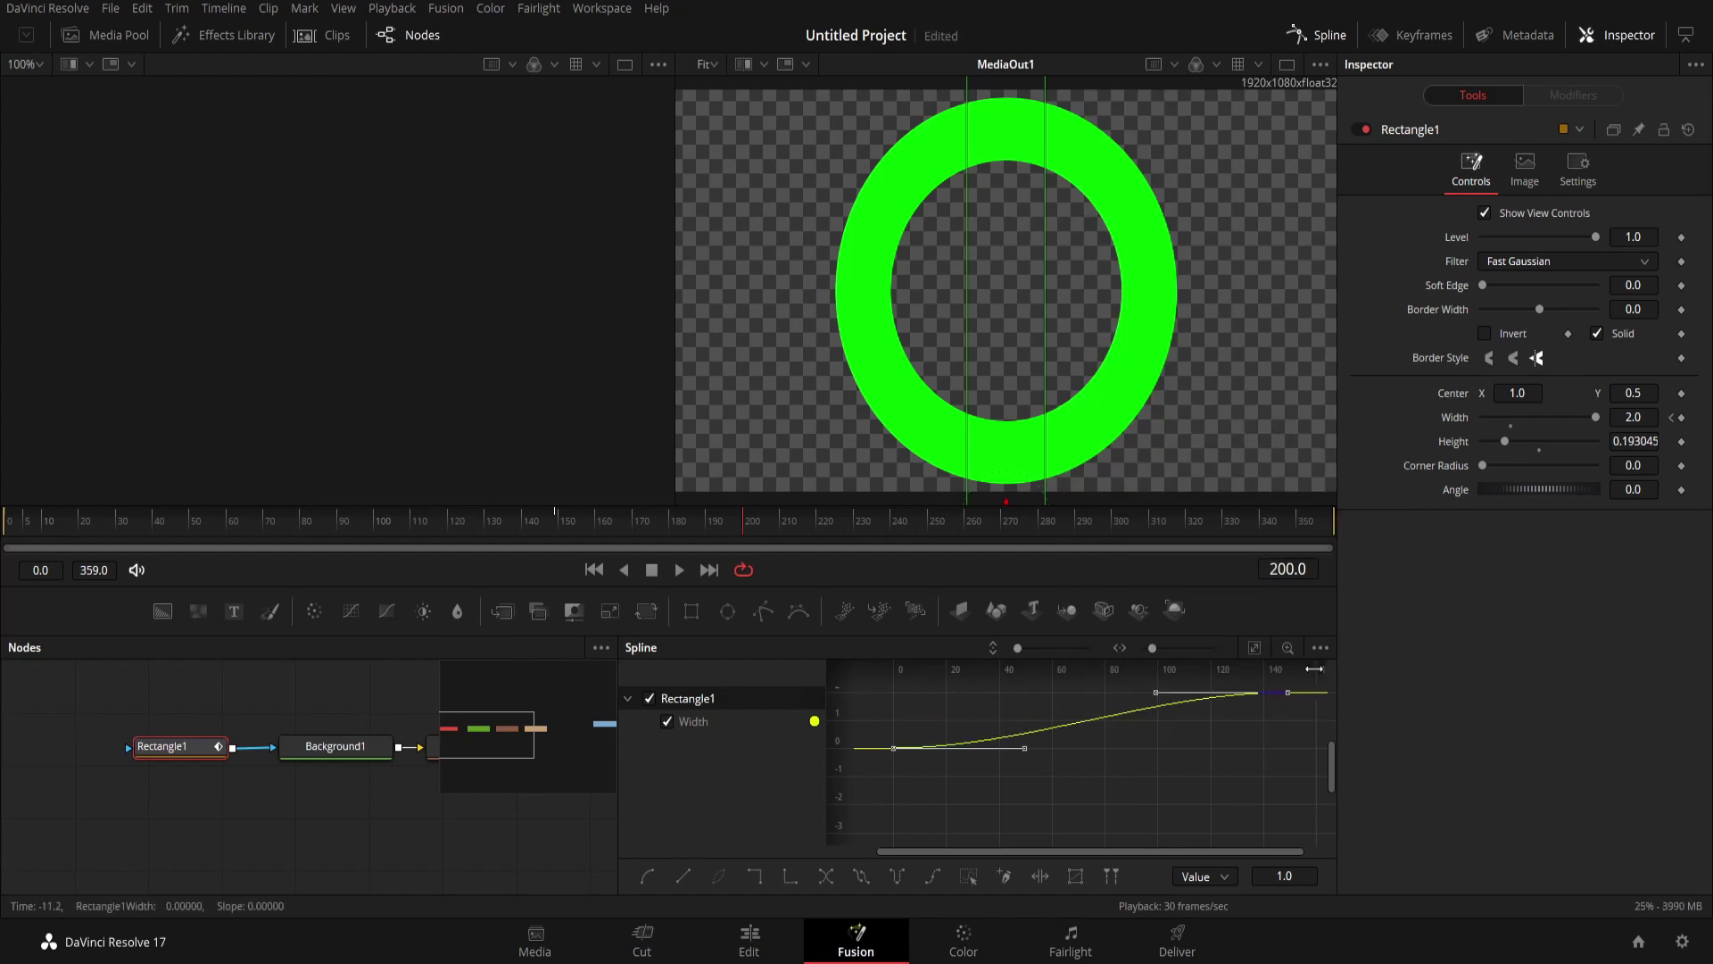
pyautogui.rightClick(1077, 730)
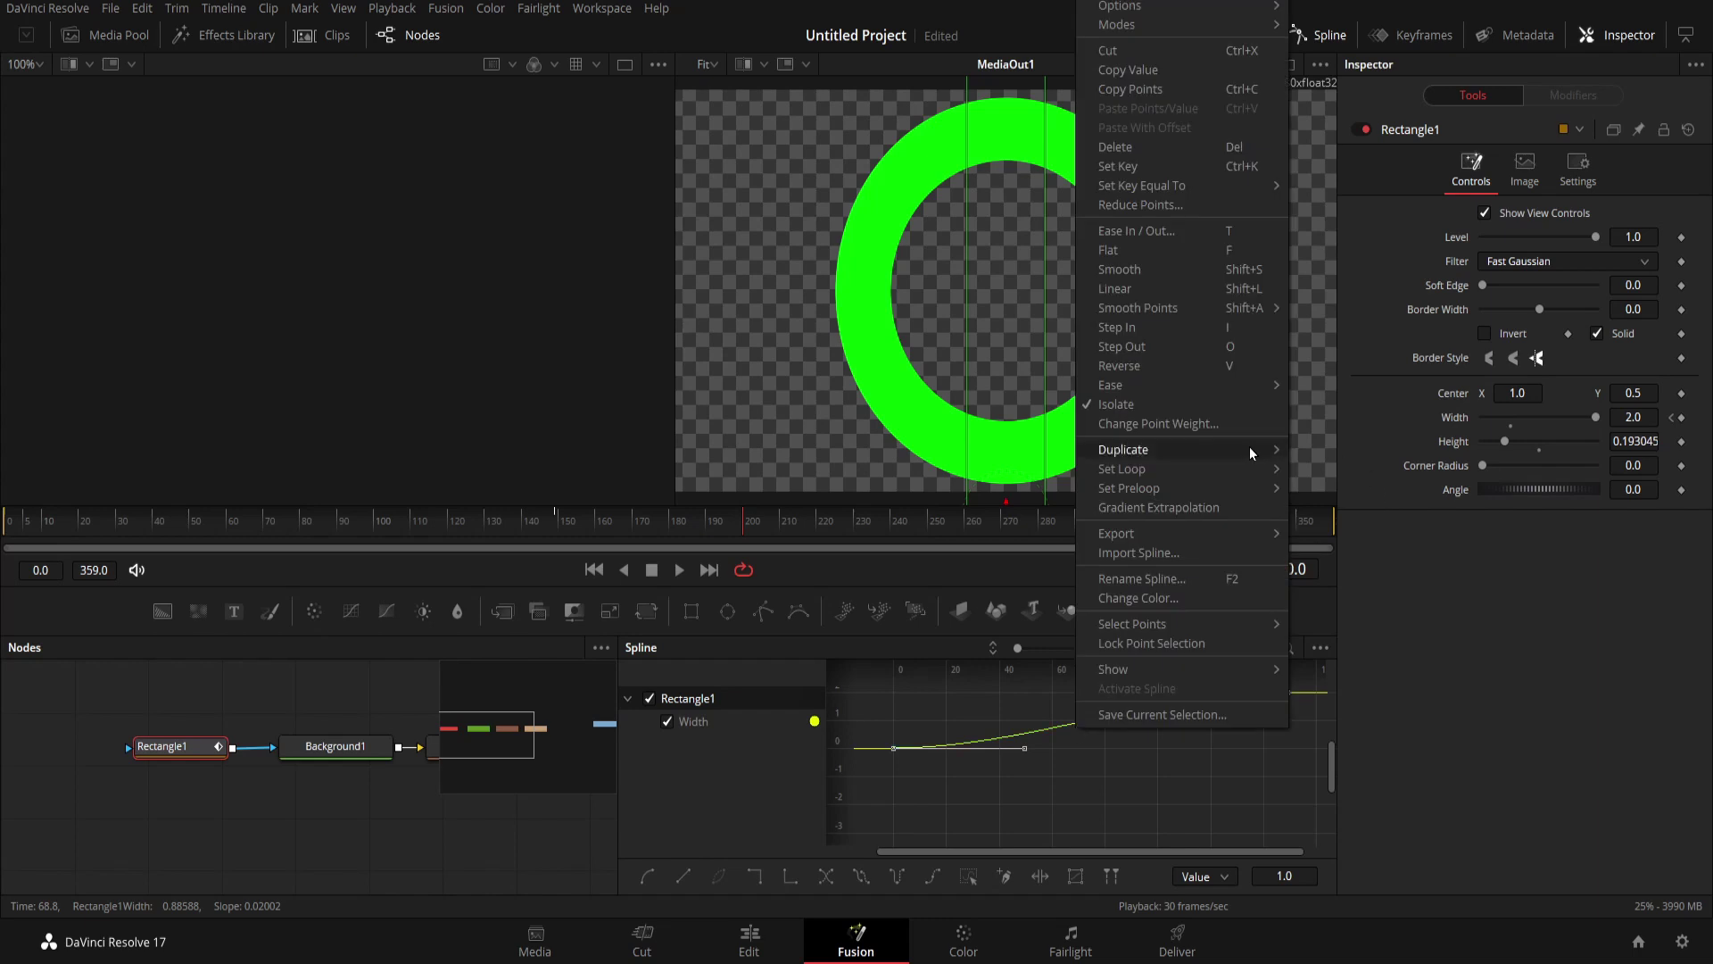
pyautogui.moveTo(1258, 448)
pyautogui.click(1327, 455)
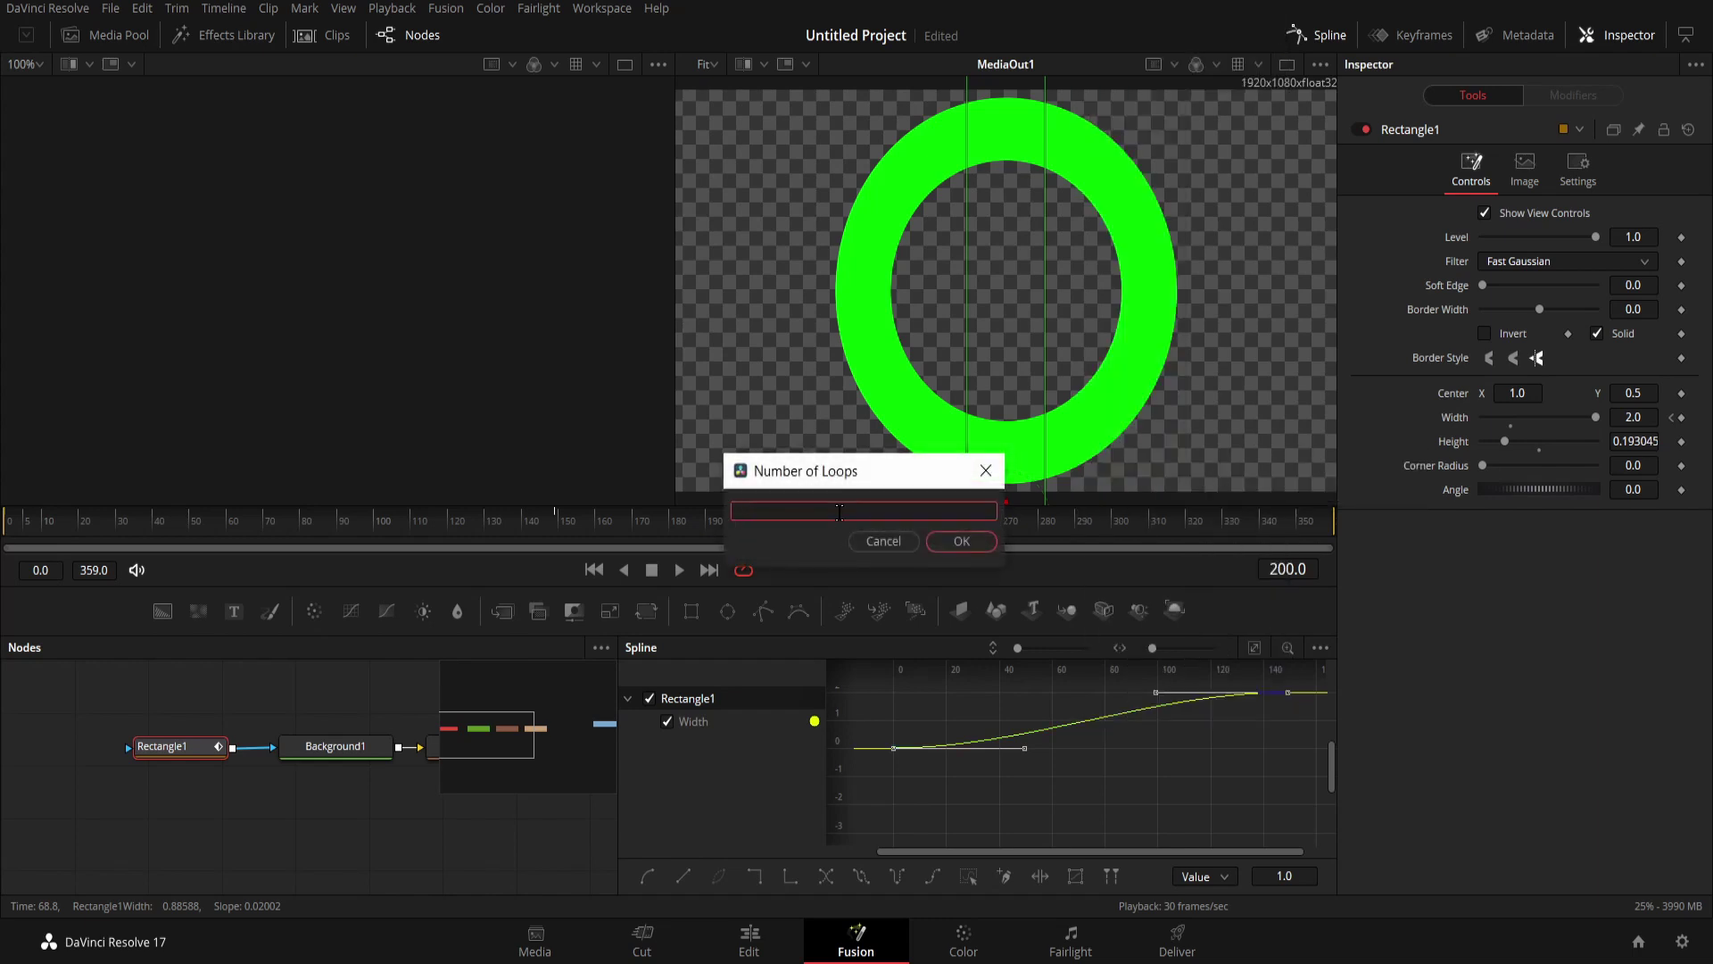
pyautogui.click(961, 542)
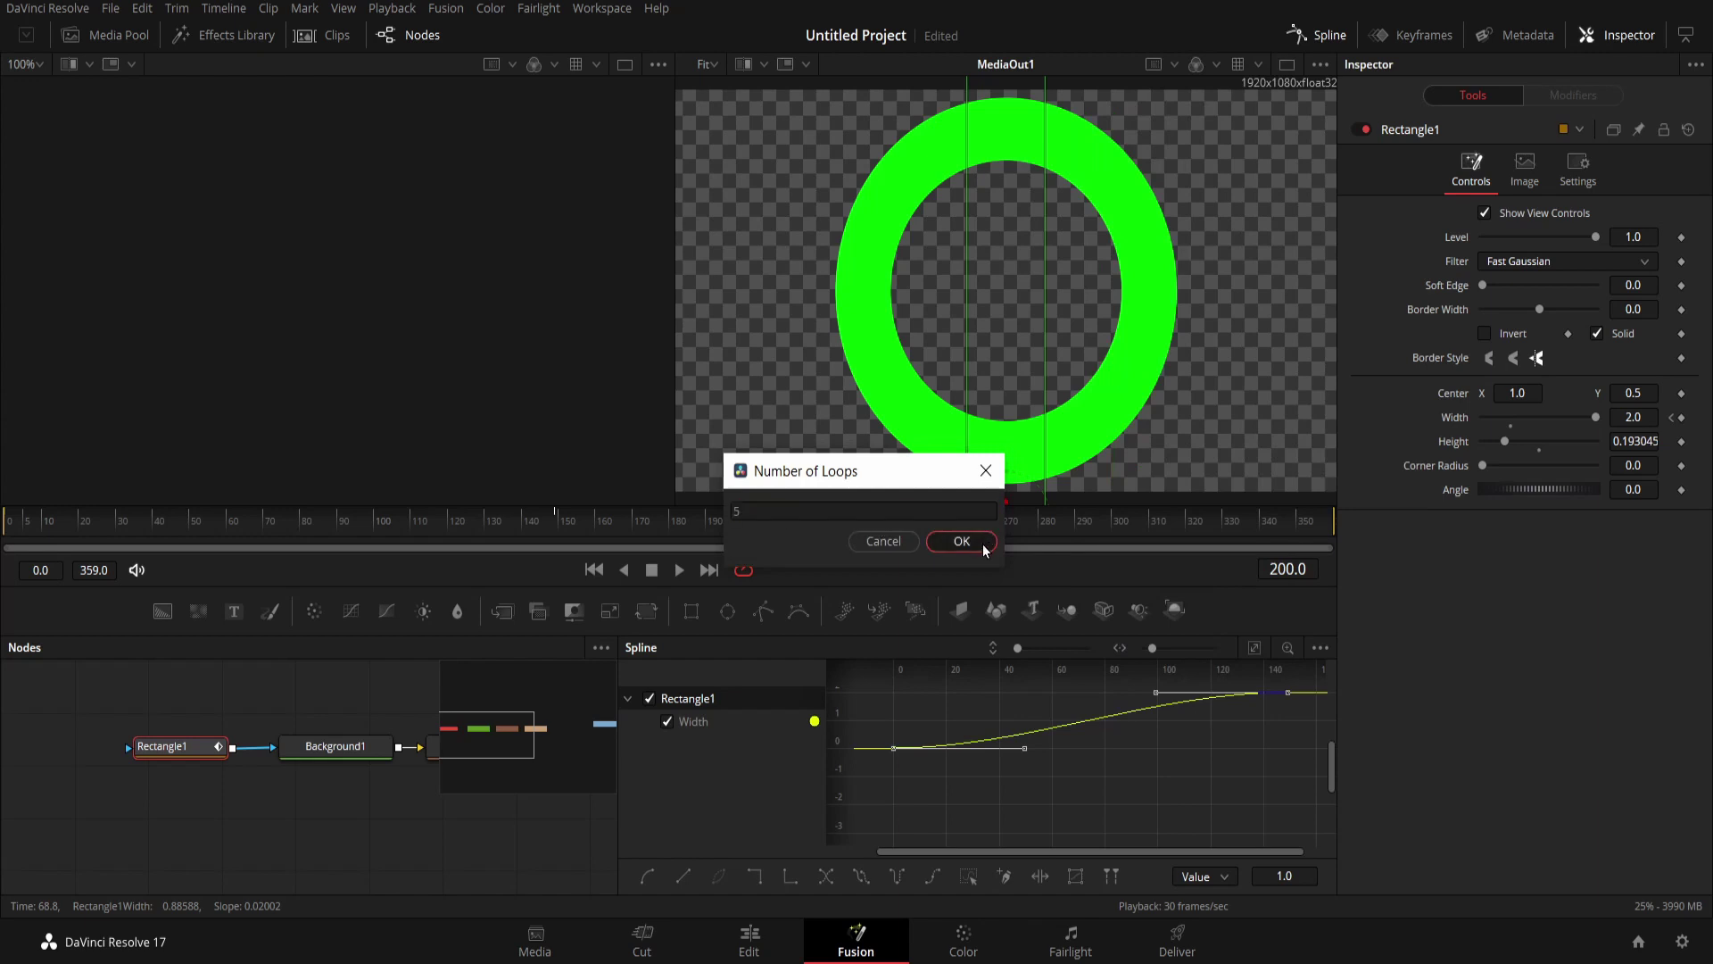
pyautogui.click(1309, 34)
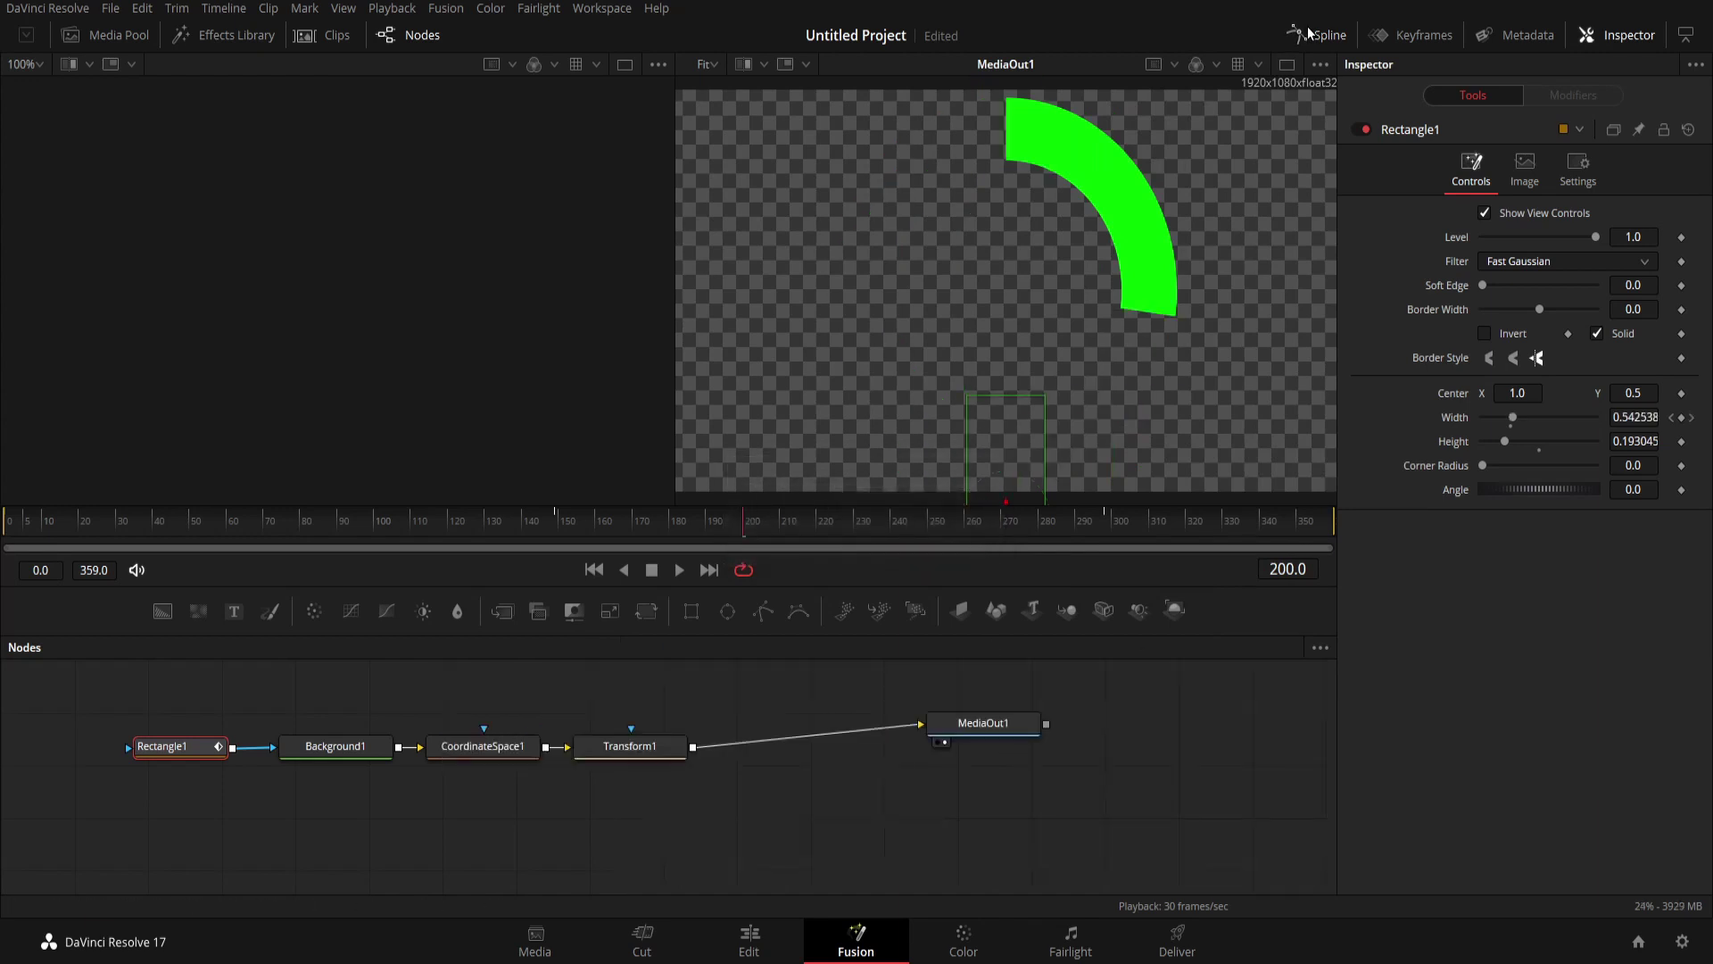
# Step: Enlarge the viewer area and play the looped ring animation from the first frame
pyautogui.click(594, 570)
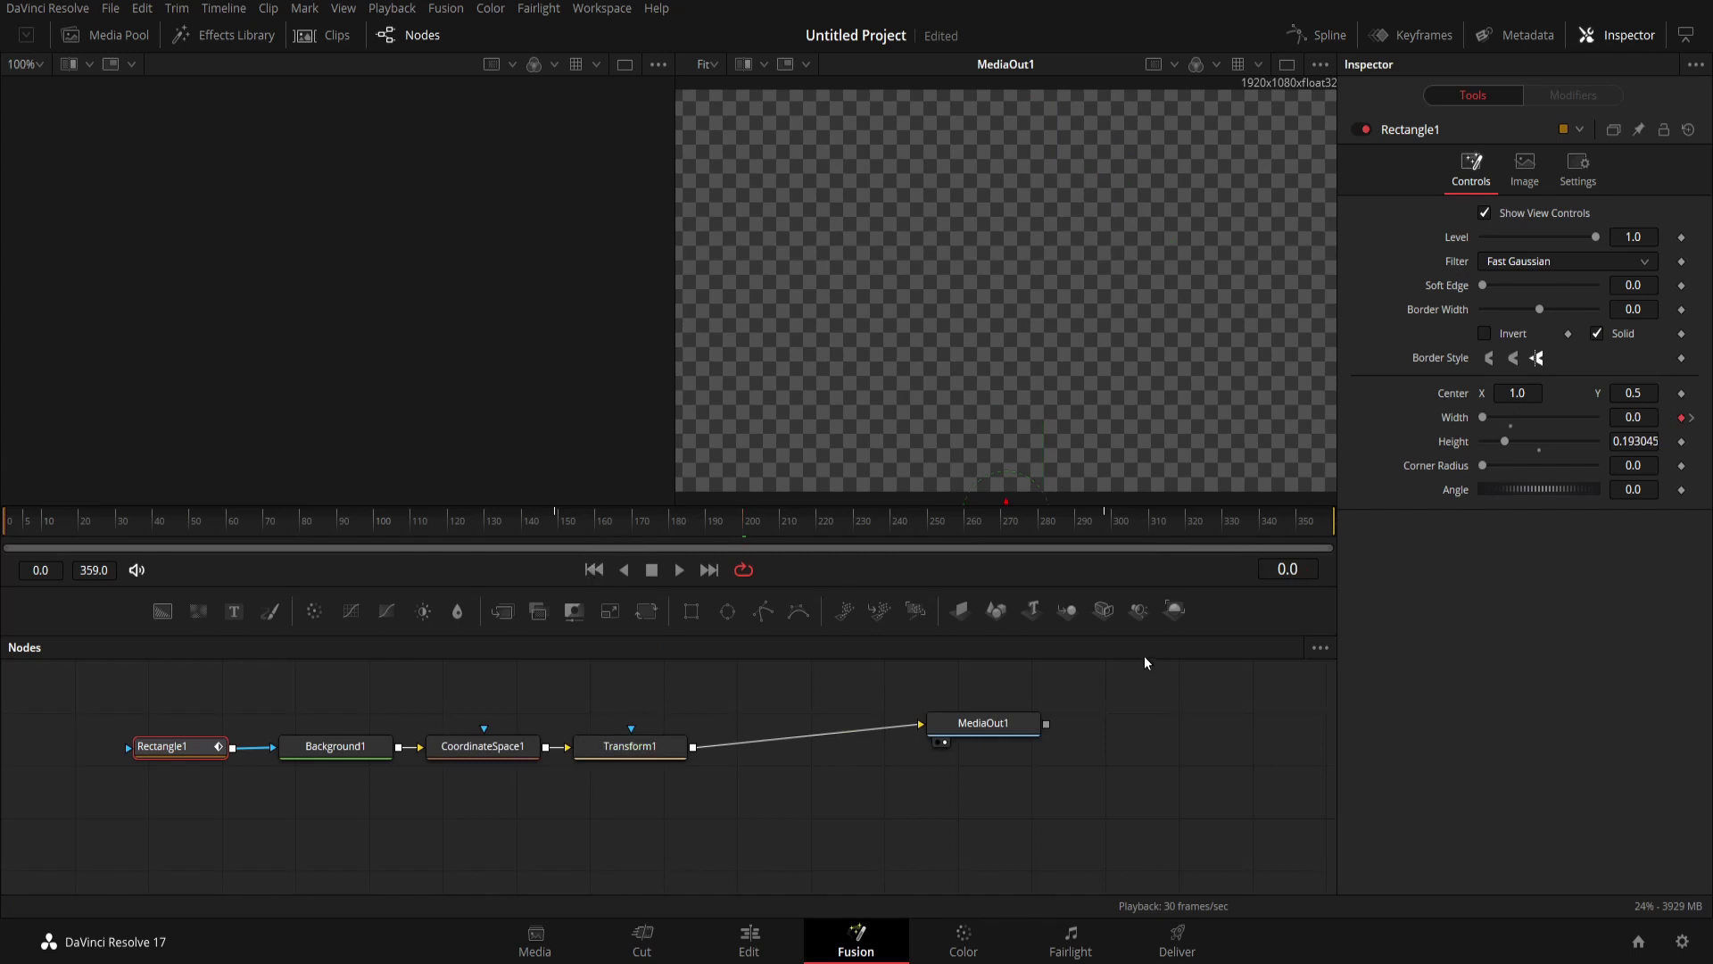
pyautogui.moveTo(1175, 635); pyautogui.dragTo(1173, 705)
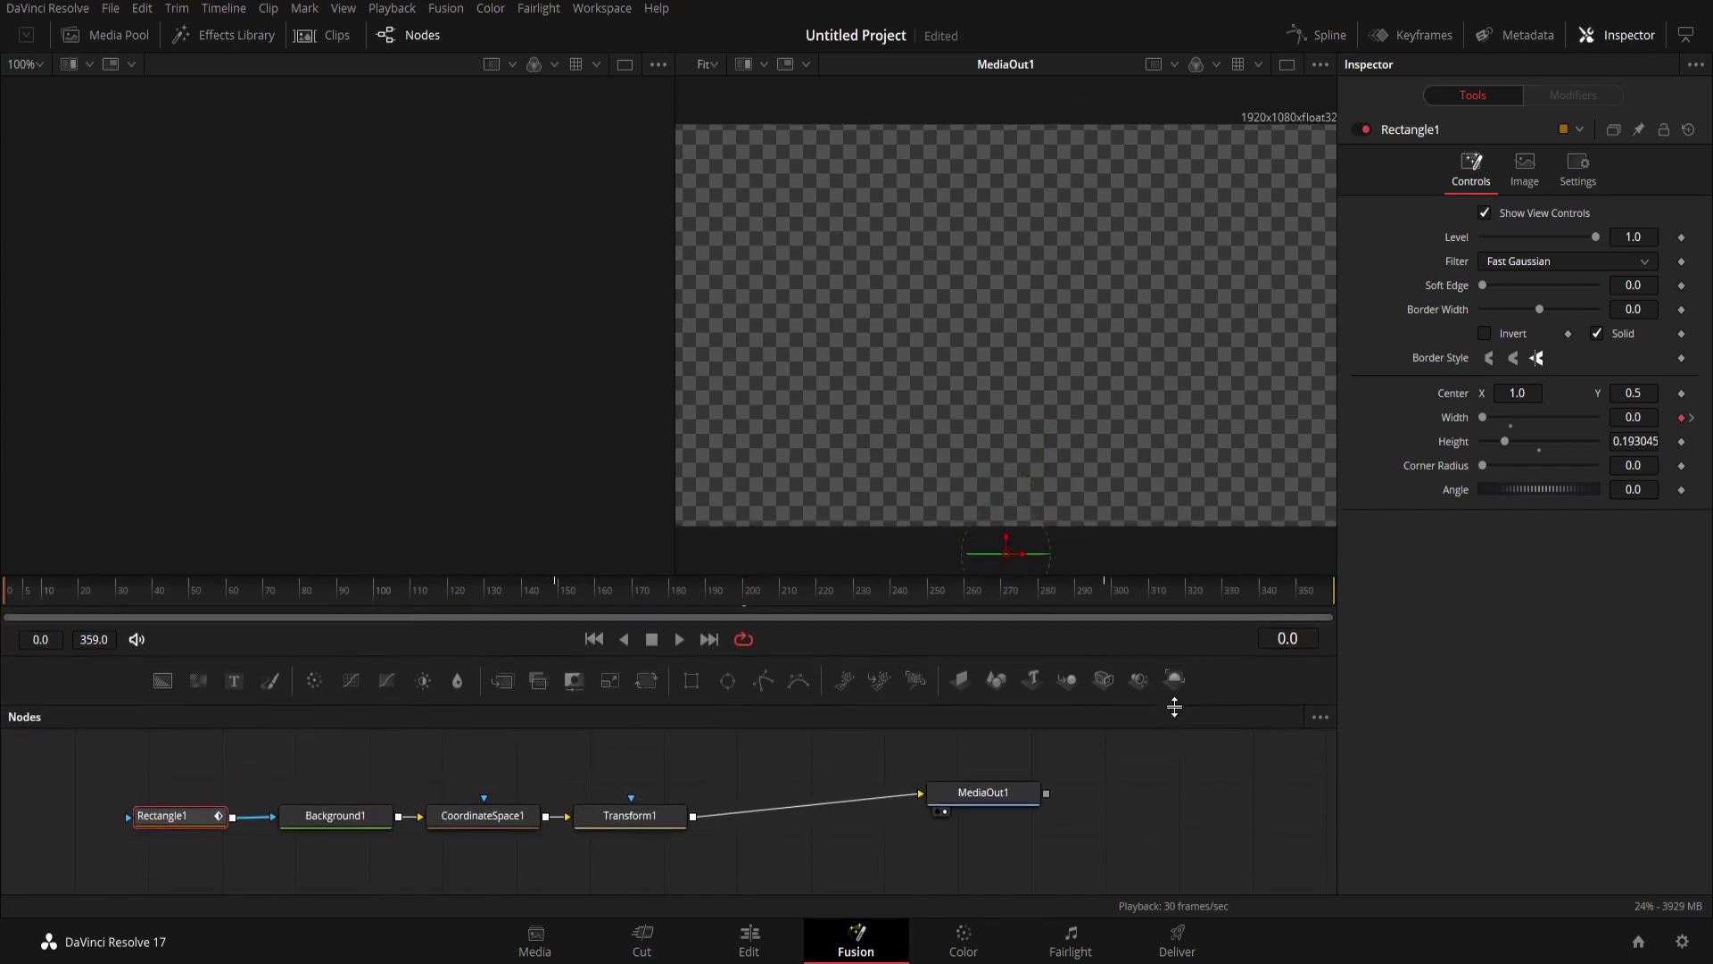
pyautogui.click(678, 641)
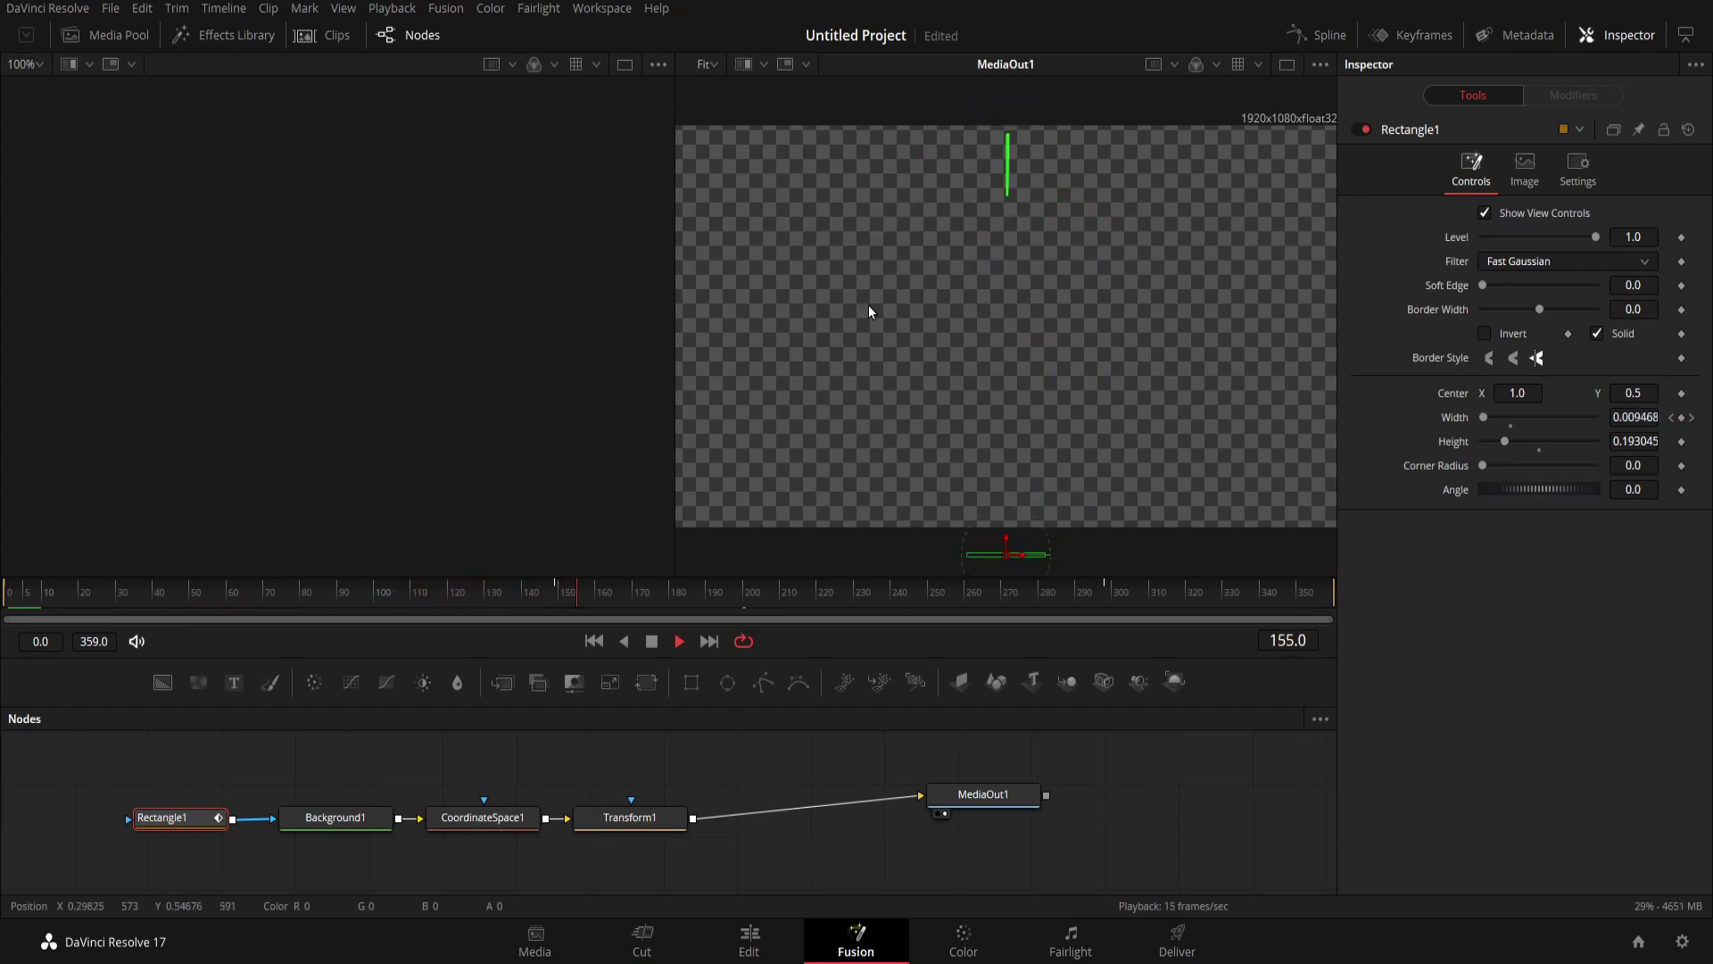
pyautogui.click(652, 642)
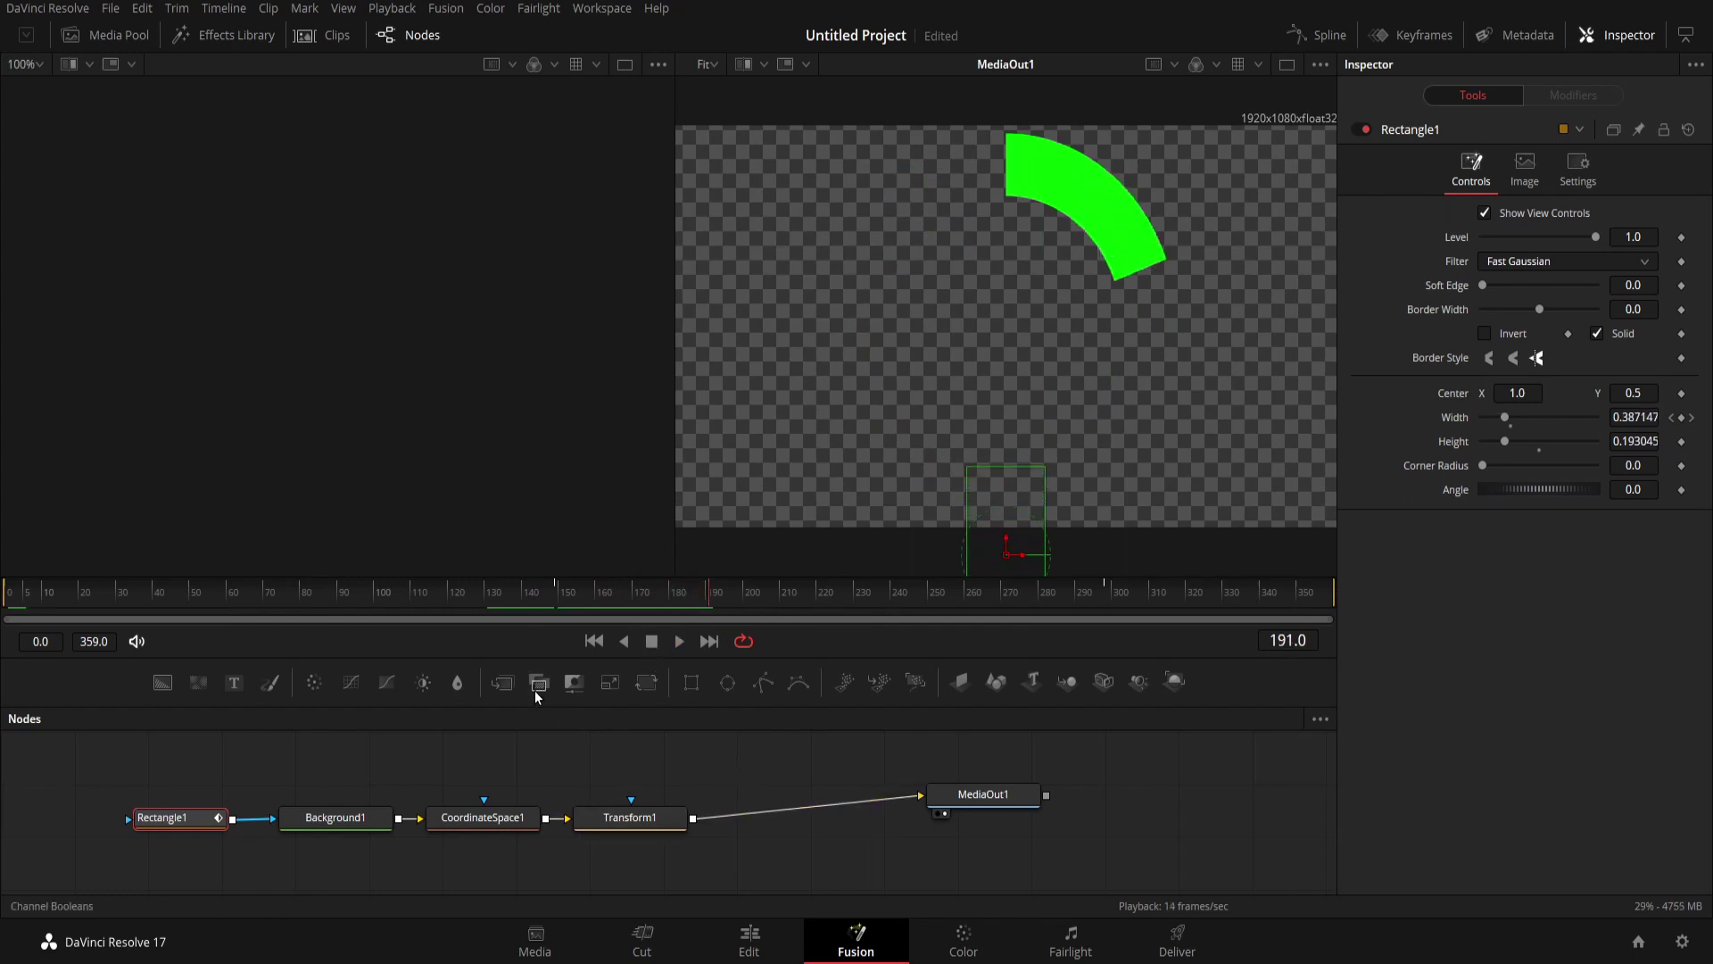
# Step: Add a Merge node, connect Transform1 as its foreground and send its output to MediaOut1
pyautogui.moveTo(503, 682); pyautogui.dragTo(807, 870)
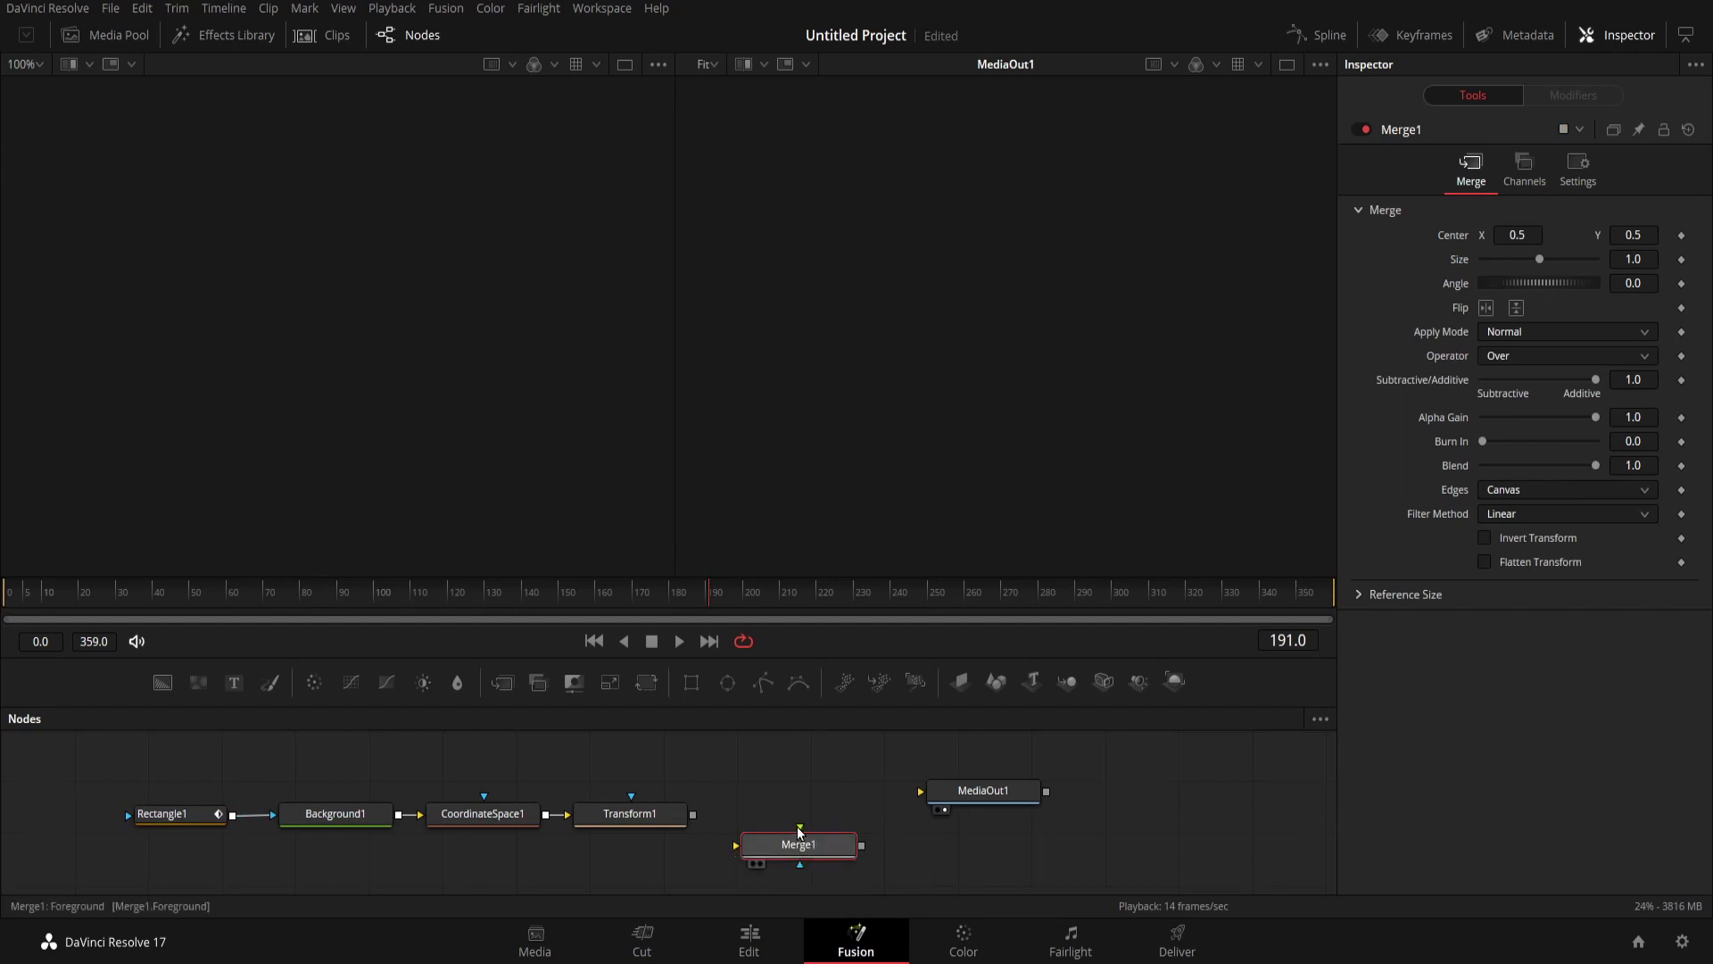
pyautogui.moveTo(800, 830); pyautogui.dragTo(692, 814)
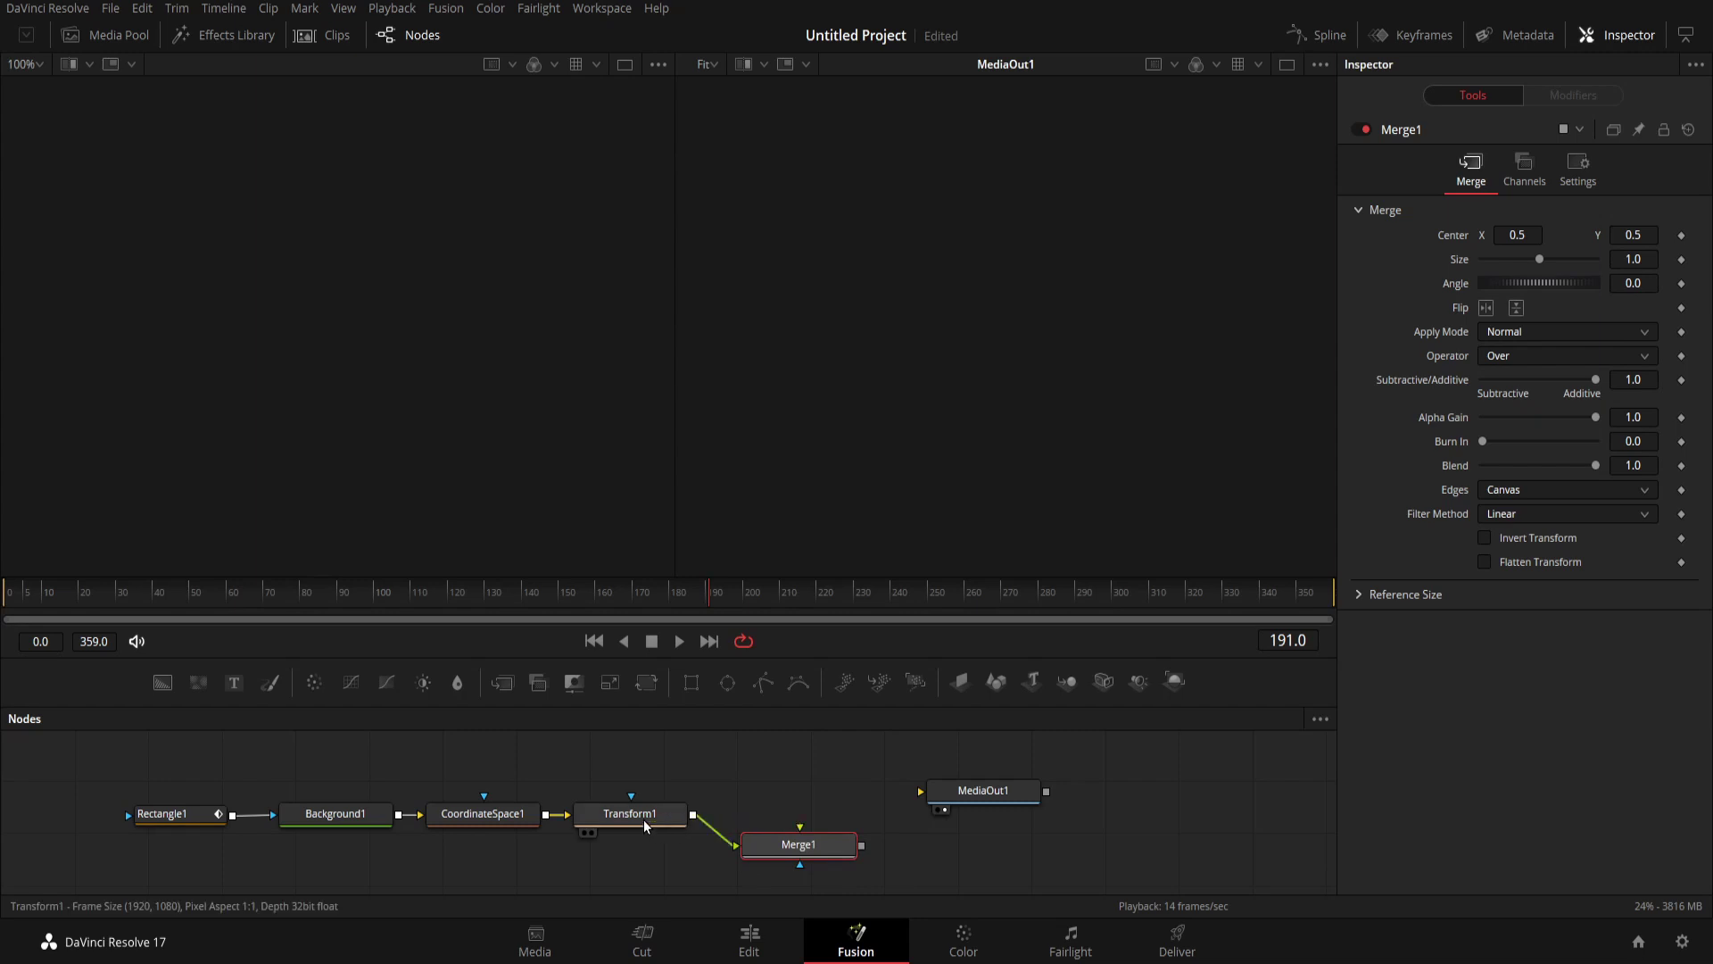
pyautogui.moveTo(861, 845); pyautogui.dragTo(988, 806)
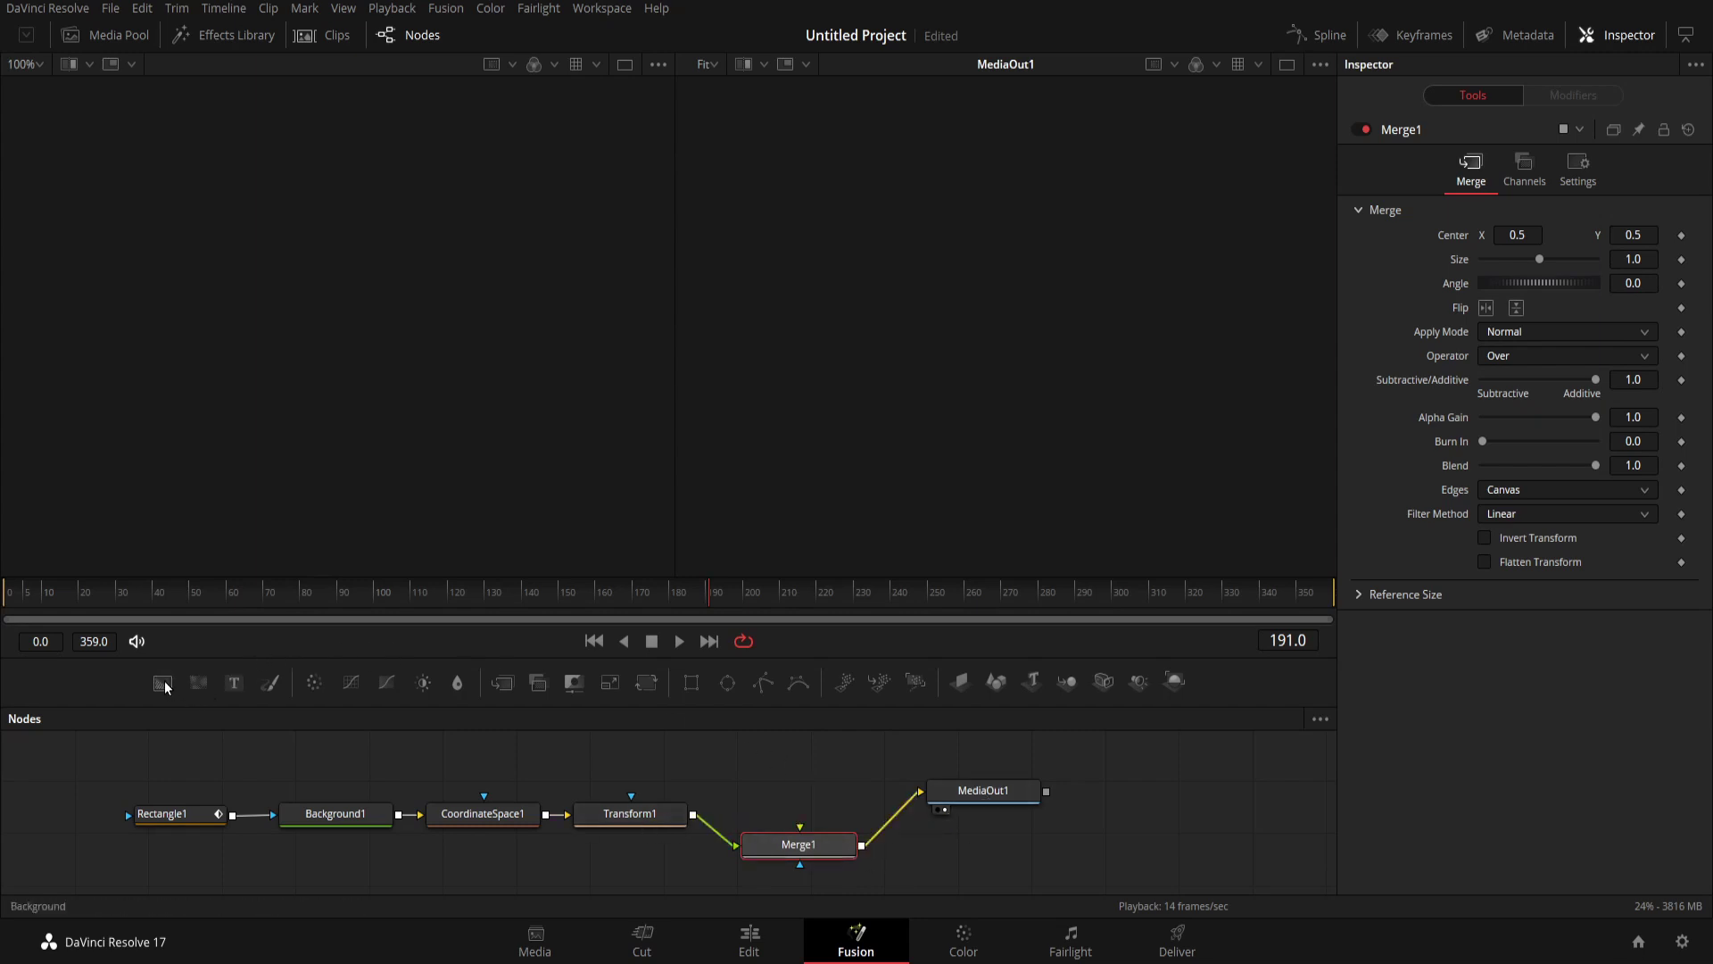
# Step: Add a Background node as Merge1's background and color it lavender with red and green 0.666666 and blue 0.858
pyautogui.moveTo(163, 682); pyautogui.dragTo(792, 777)
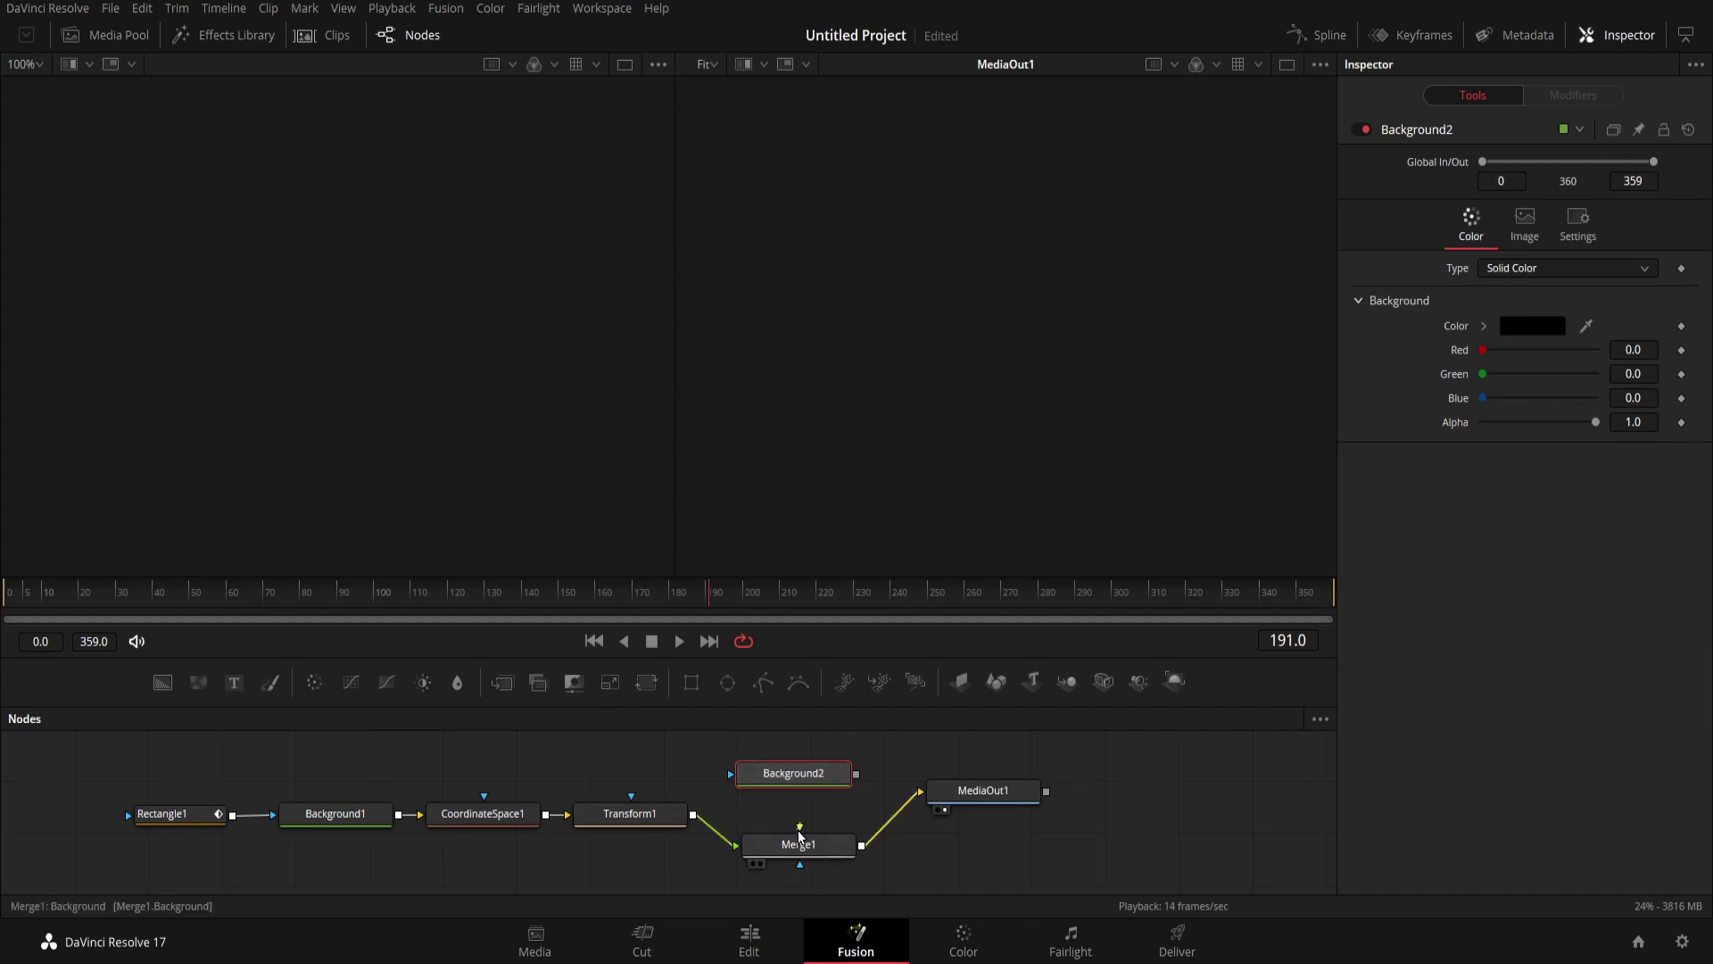
pyautogui.moveTo(799, 836); pyautogui.dragTo(794, 793)
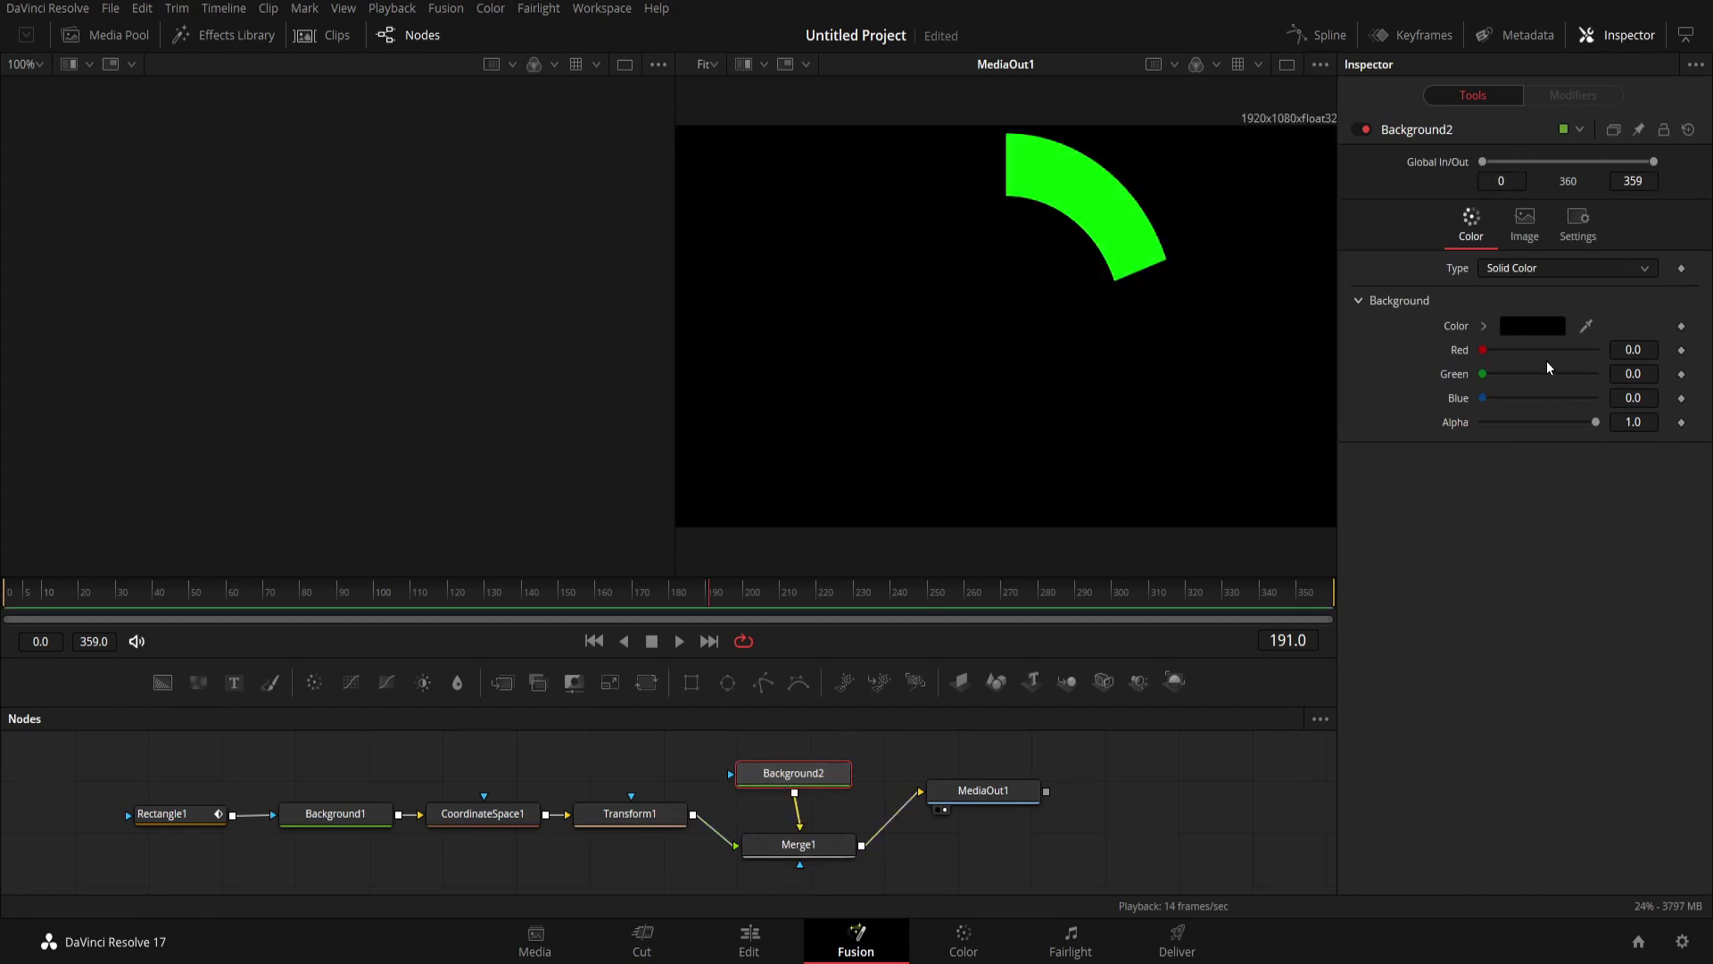
pyautogui.click(1534, 326)
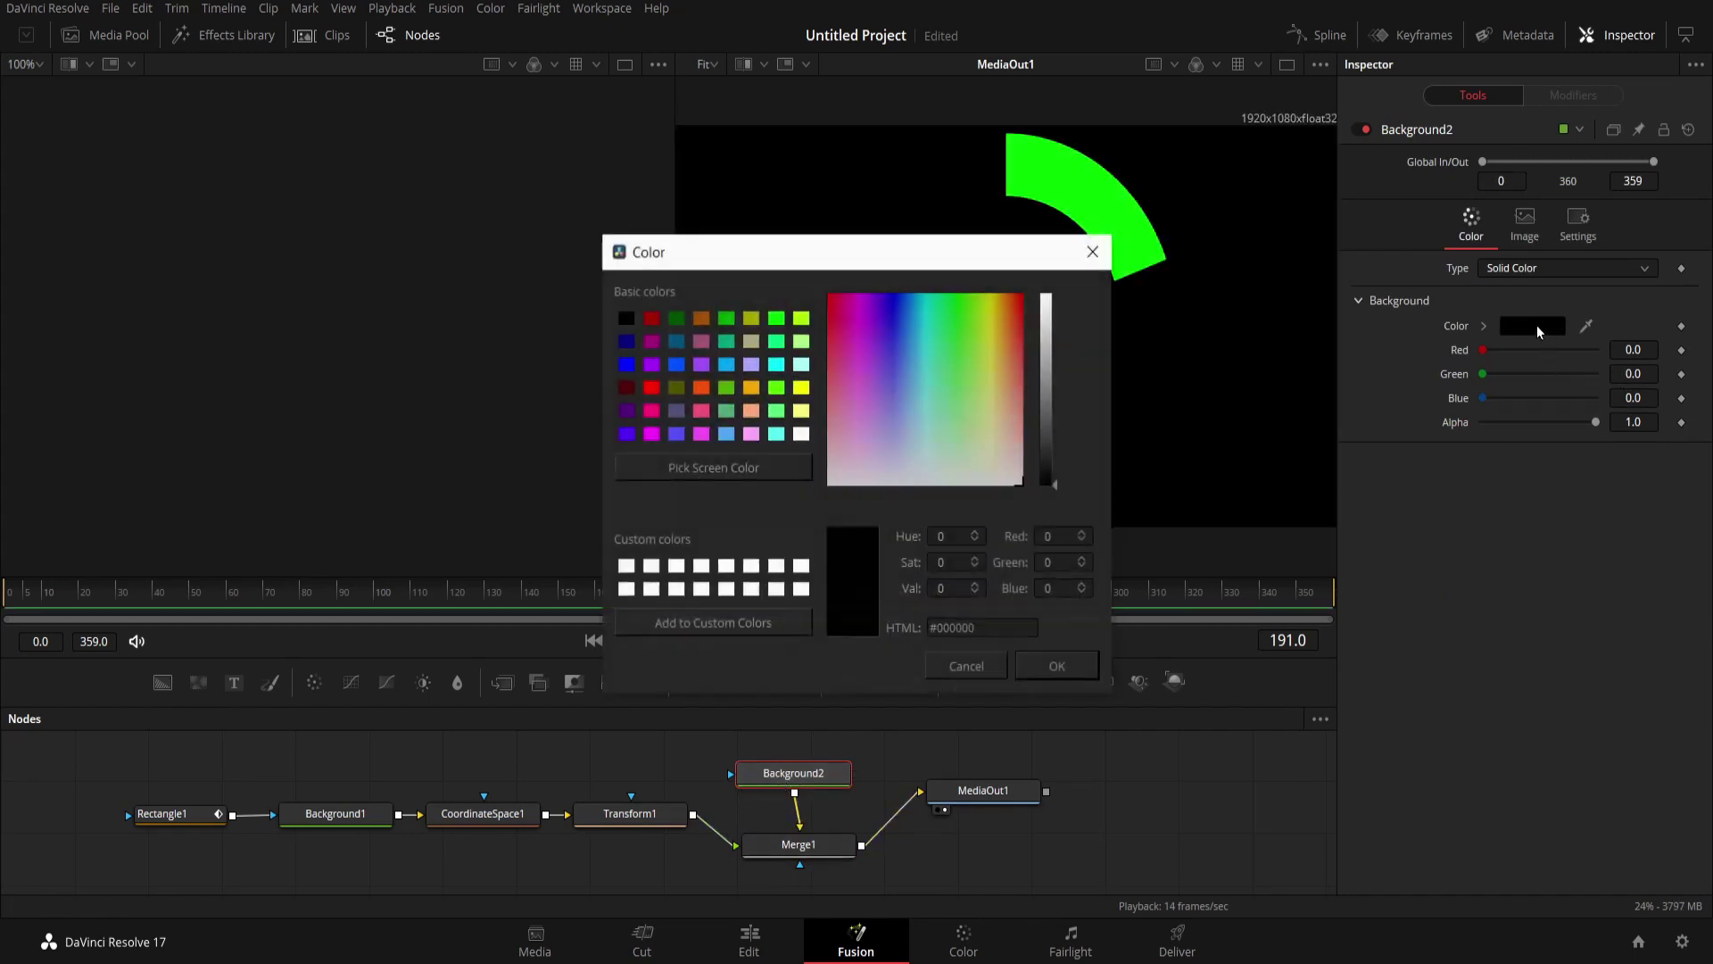
pyautogui.click(755, 375)
pyautogui.click(1053, 663)
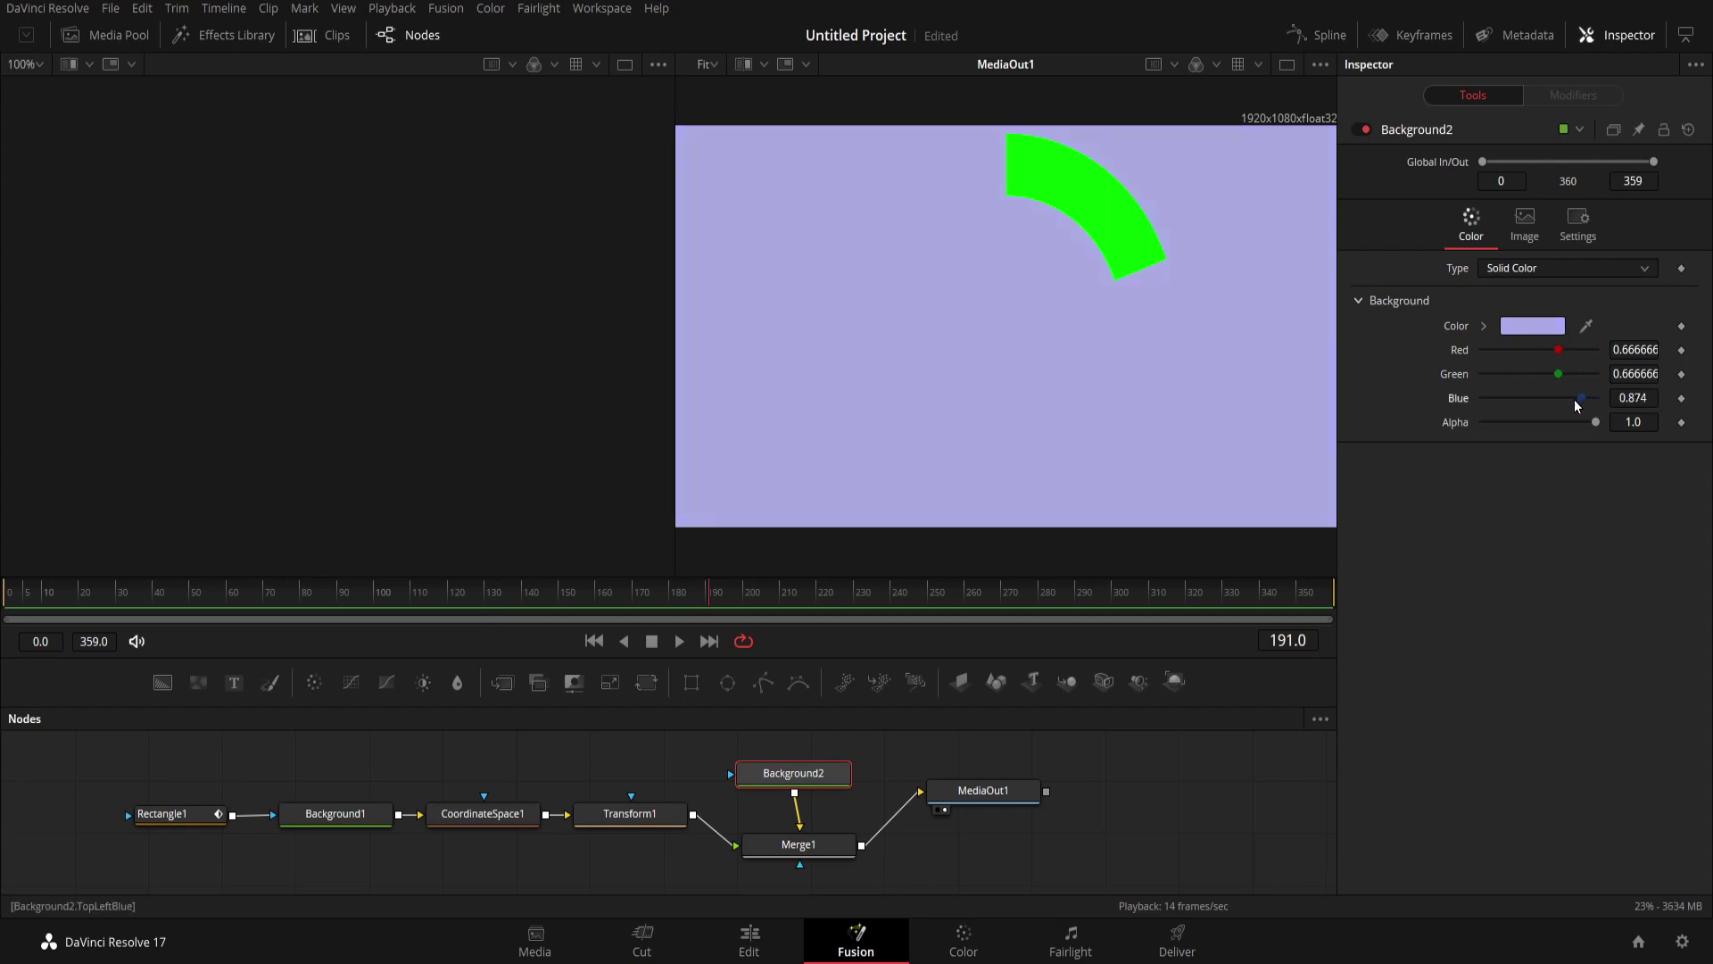
# Step: Play the looping green ring over the lavender background
pyautogui.click(679, 641)
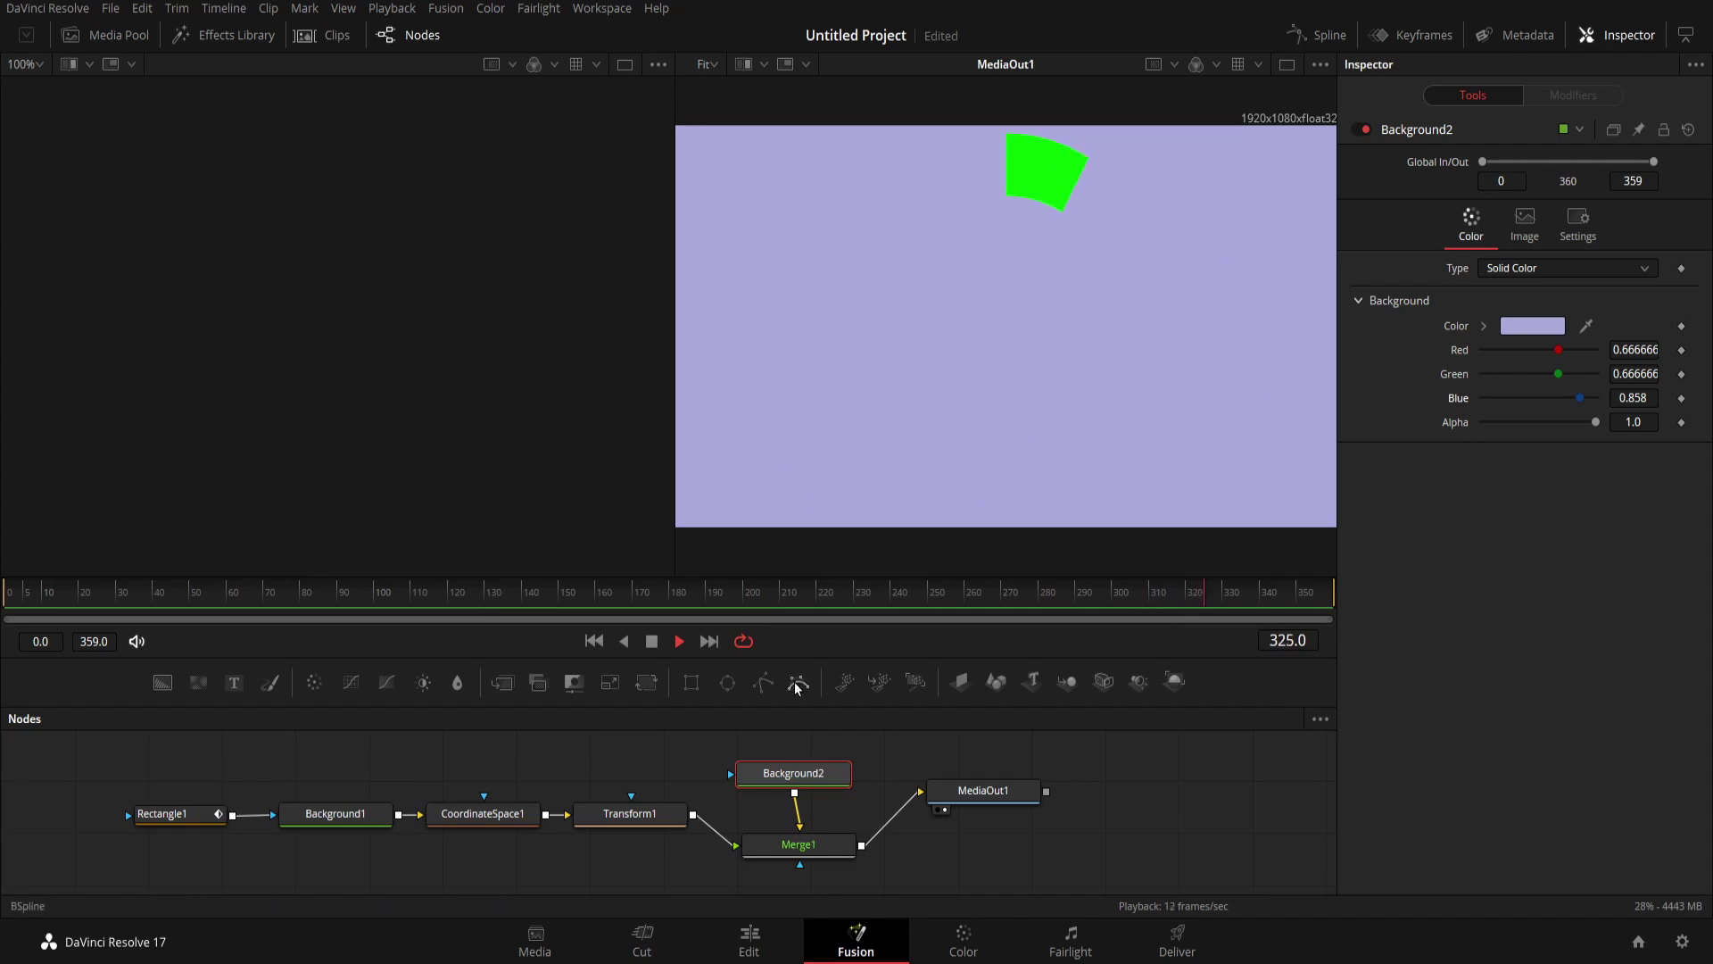
pyautogui.click(677, 644)
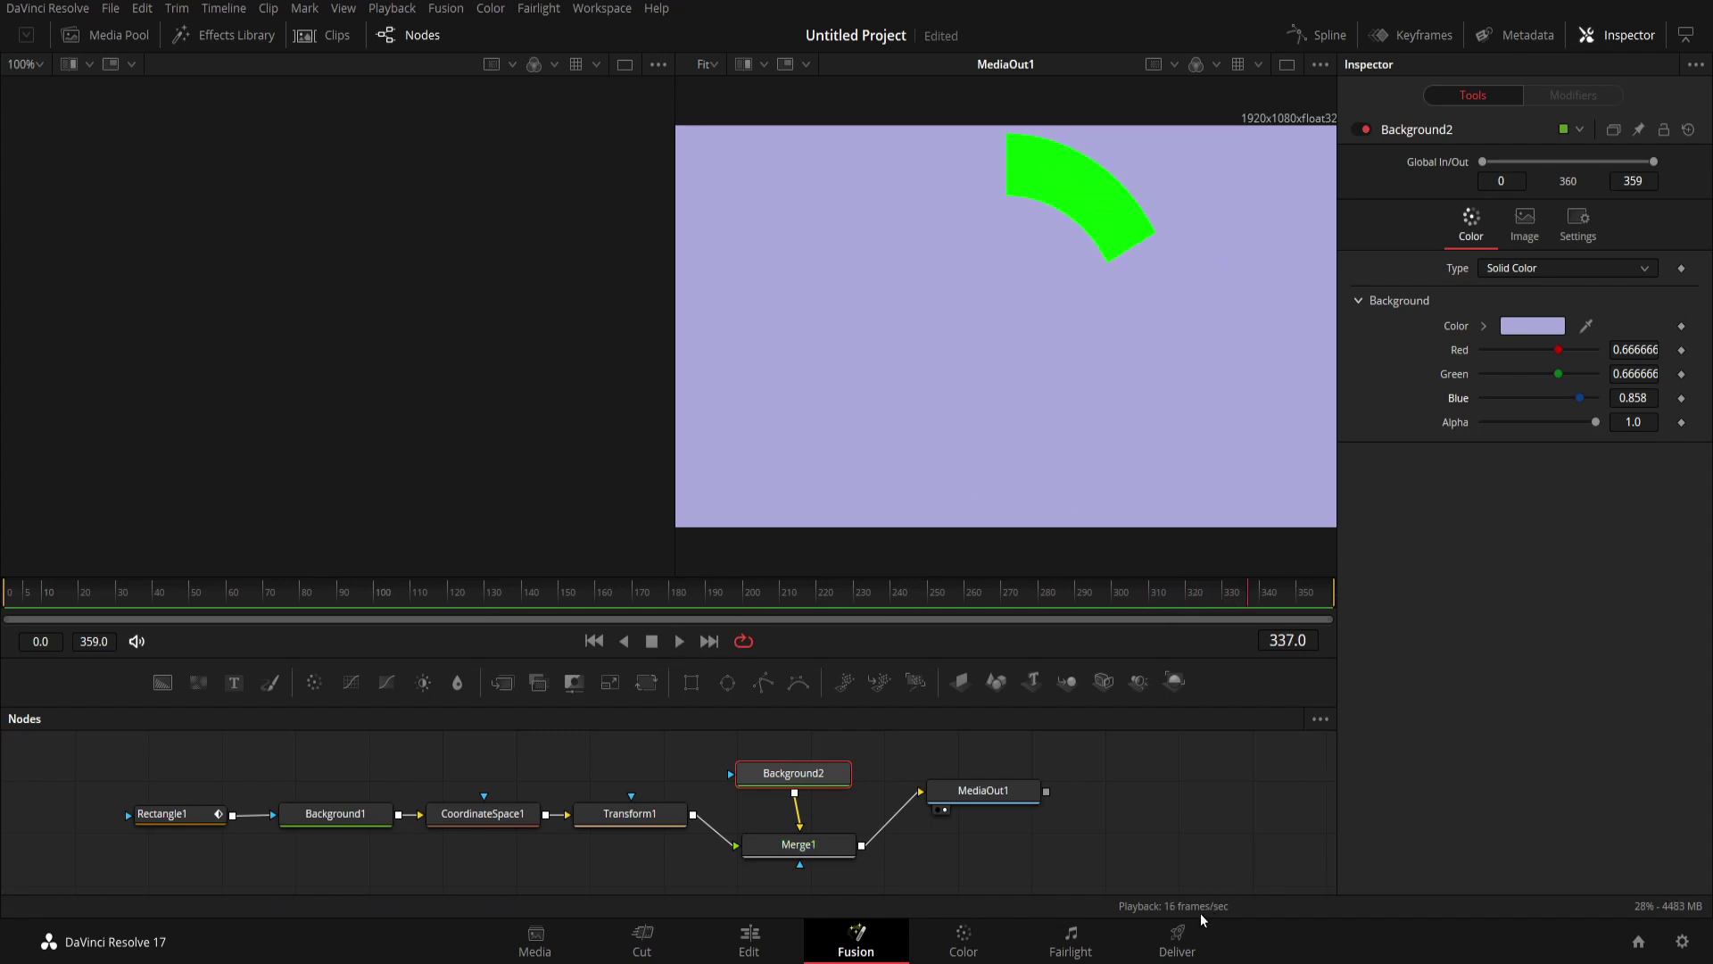
# Step: Open the render settings on the Deliver page for Timeline 1
pyautogui.click(1183, 933)
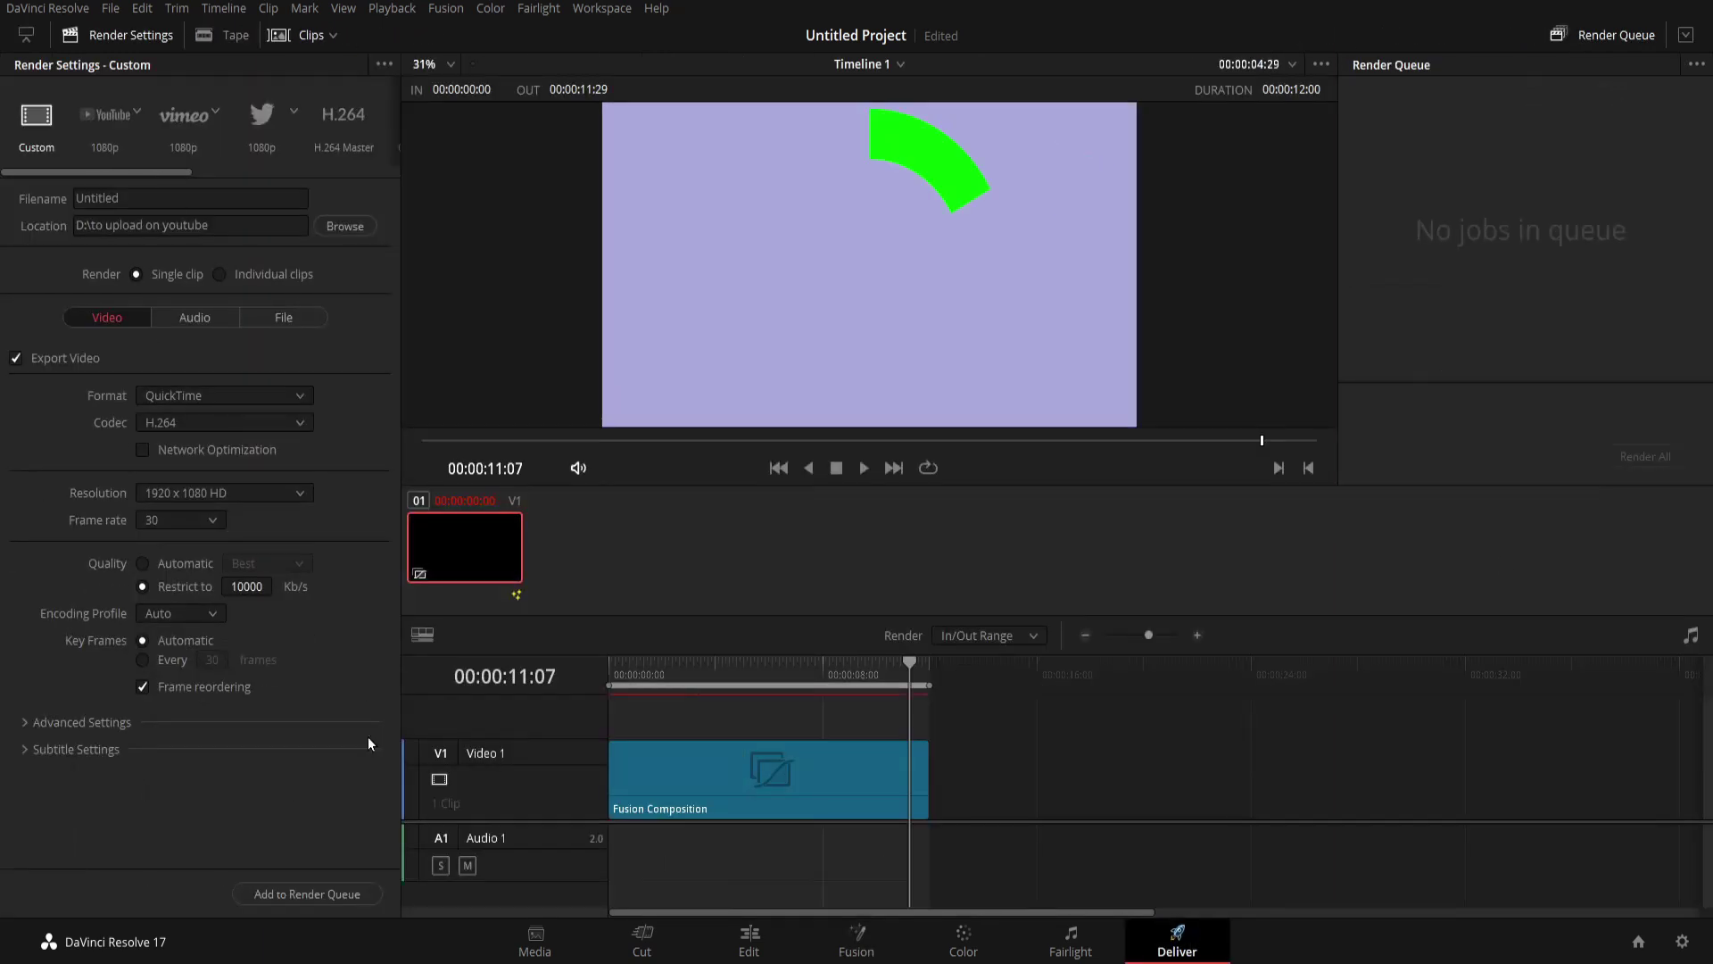